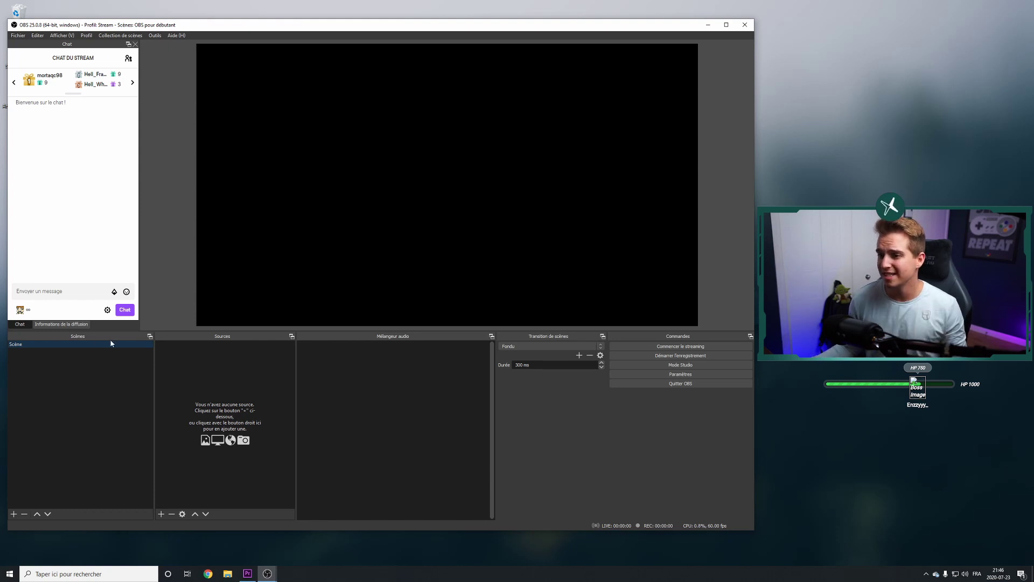
# Step: Add a game capture (Capture de jeu) source named "Call of duty" to the scene
pyautogui.click(161, 515)
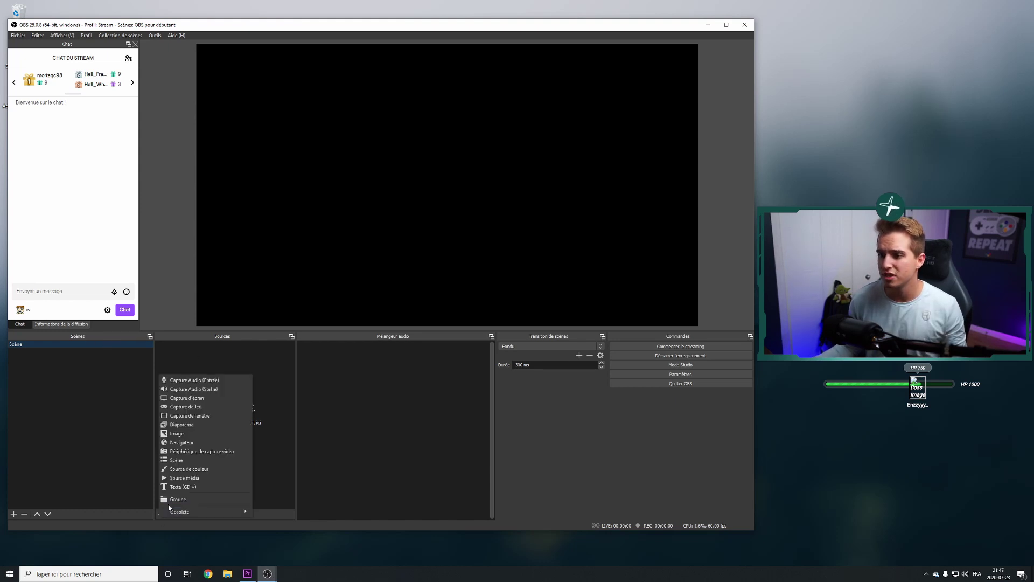
pyautogui.click(246, 371)
pyautogui.rightClick(217, 366)
pyautogui.moveTo(237, 370)
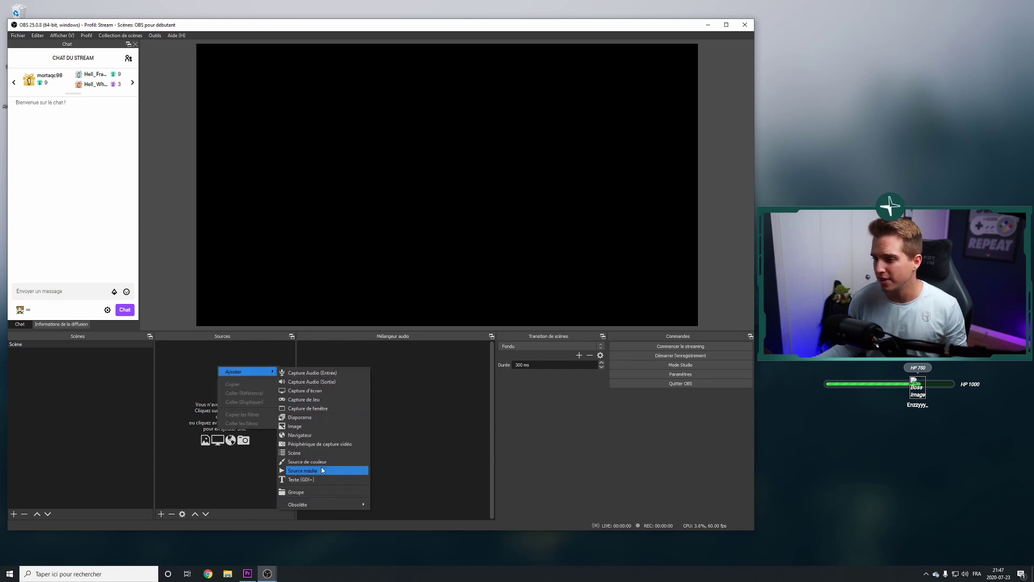
pyautogui.click(335, 401)
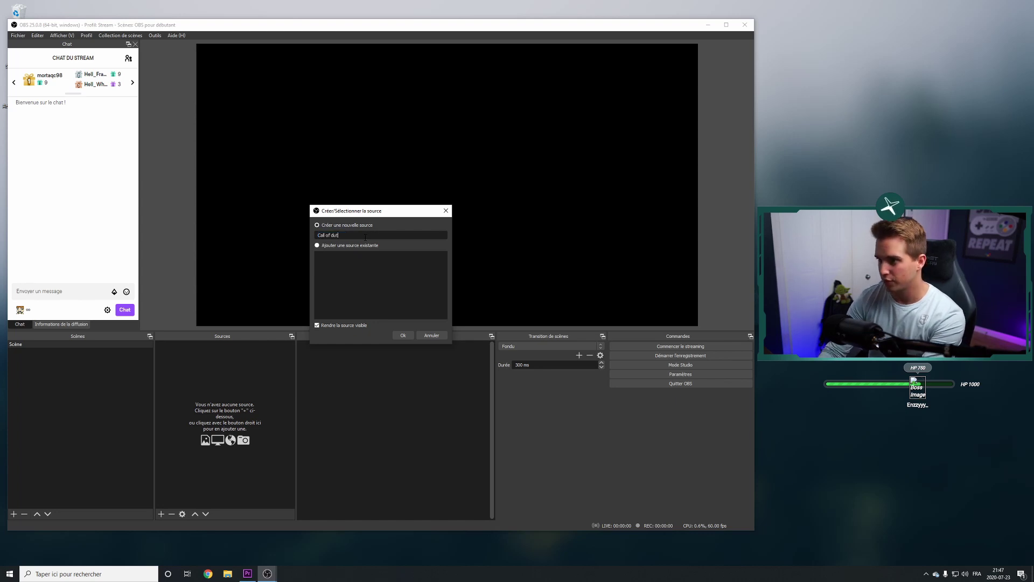
pyautogui.press('Return')
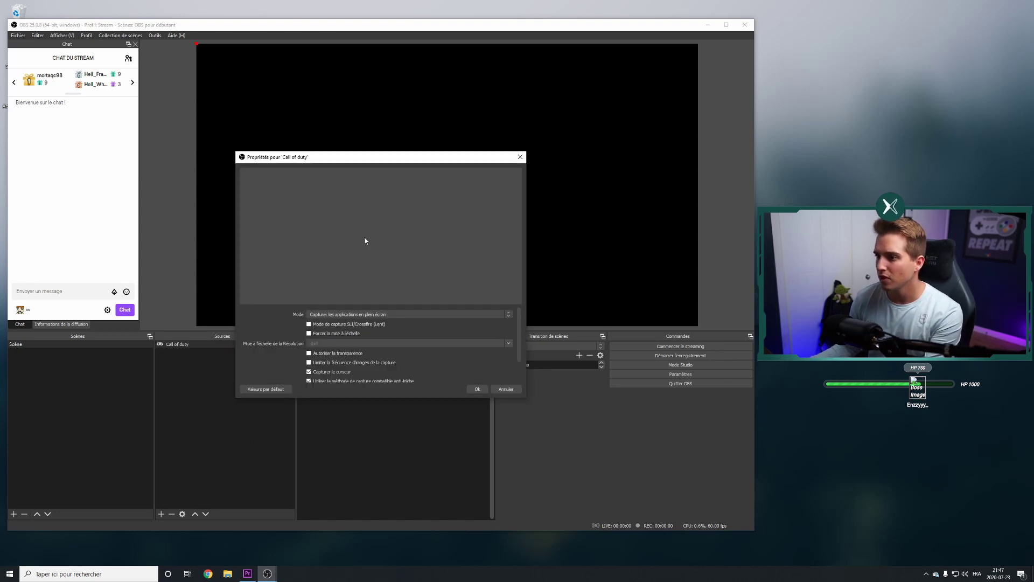
# Step: Set the Call of duty capture mode to "Capturer une fenêtre spécifique" and accept the source properties
pyautogui.click(488, 315)
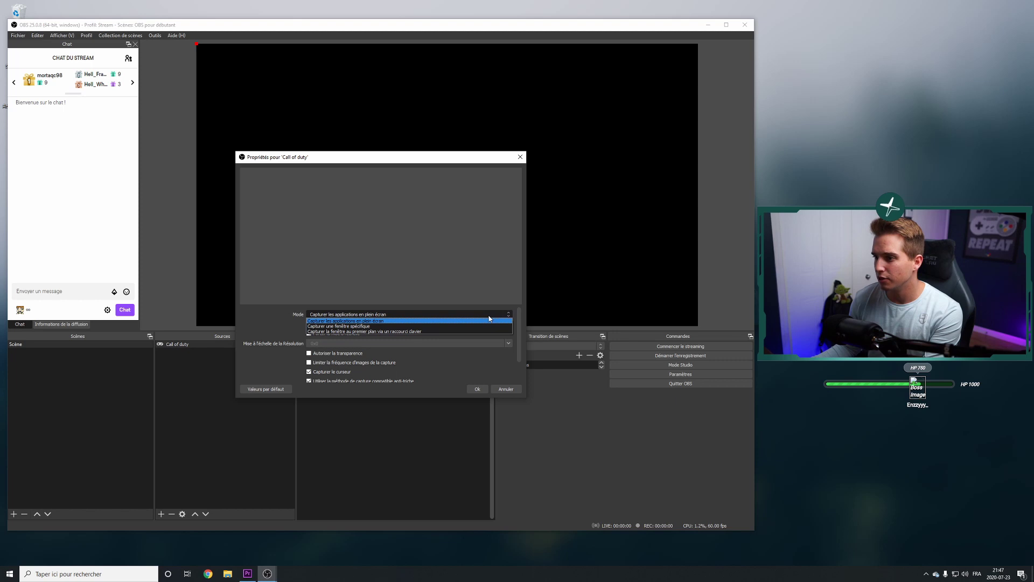
pyautogui.click(456, 326)
pyautogui.click(500, 300)
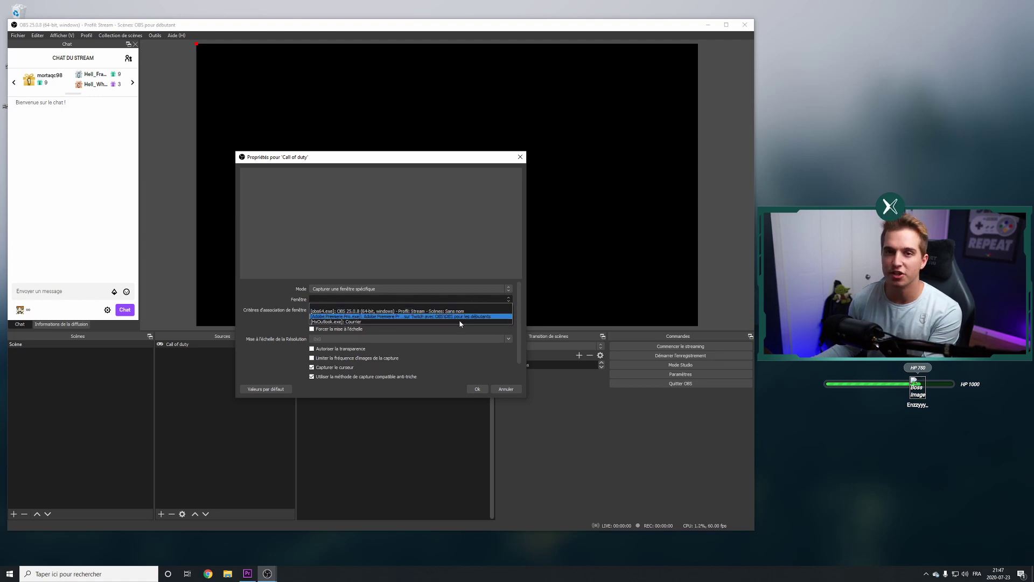
pyautogui.click(467, 326)
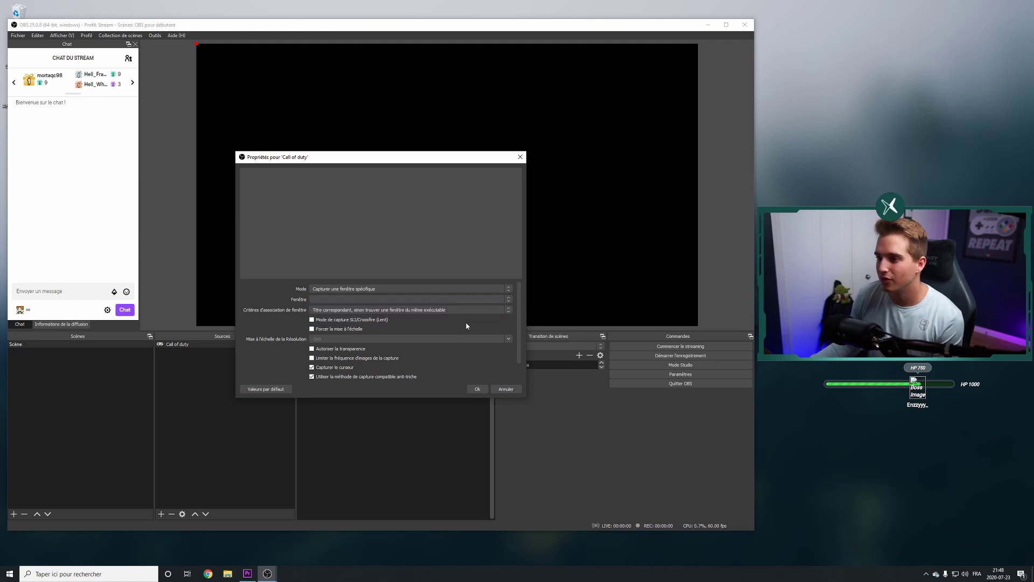
pyautogui.click(401, 288)
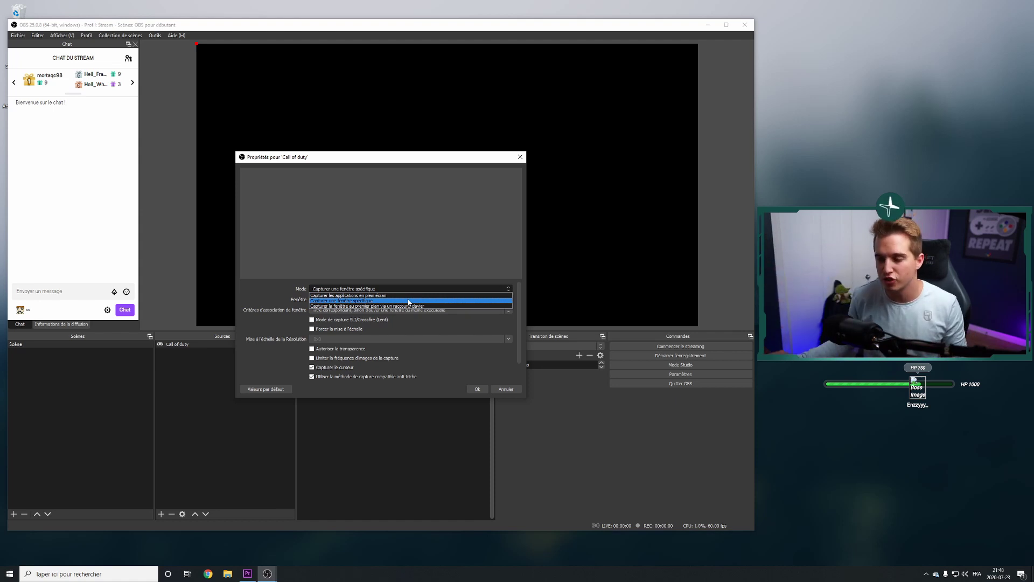
pyautogui.click(397, 306)
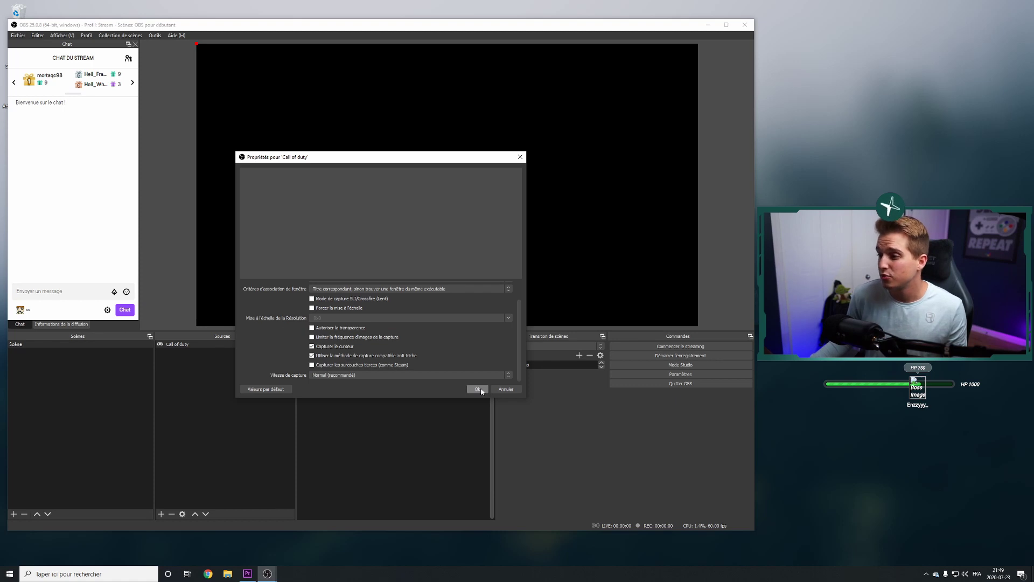
pyautogui.click(479, 389)
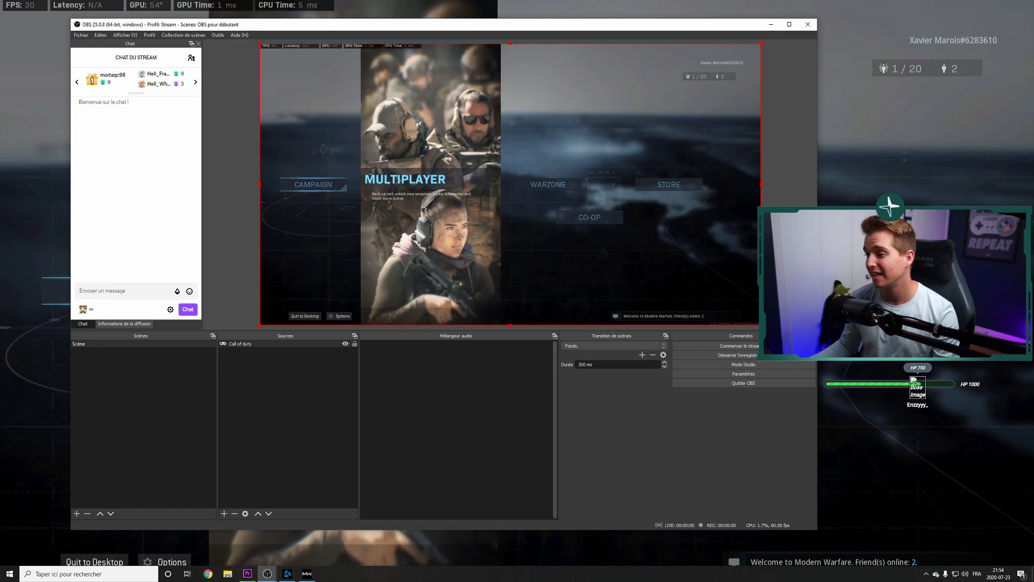
# Step: Scale down the Call of duty capture in the preview and squeeze its width from the right edge
pyautogui.moveTo(761, 325); pyautogui.dragTo(544, 203)
pyautogui.moveTo(447, 207); pyautogui.dragTo(650, 278)
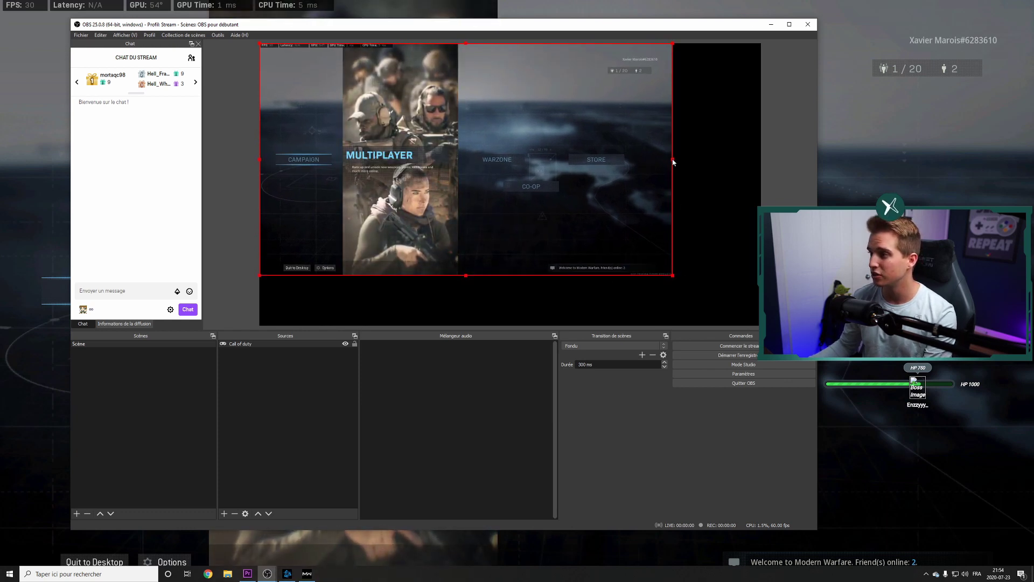
pyautogui.moveTo(674, 162); pyautogui.dragTo(640, 158)
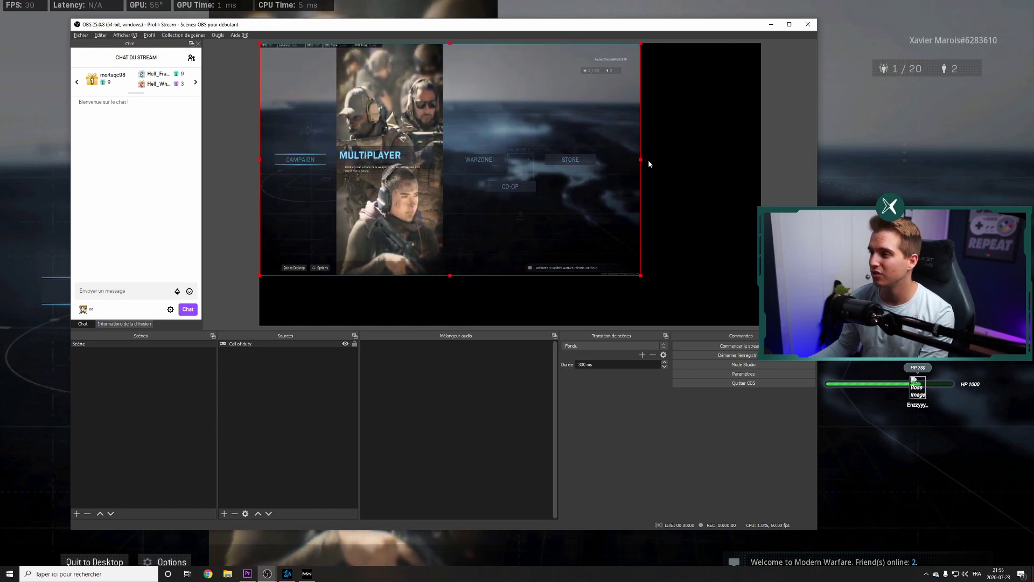
pyautogui.moveTo(641, 163)
pyautogui.mouseDown()
pyautogui.moveTo(544, 159)
pyautogui.moveTo(641, 160)
pyautogui.mouseUp()
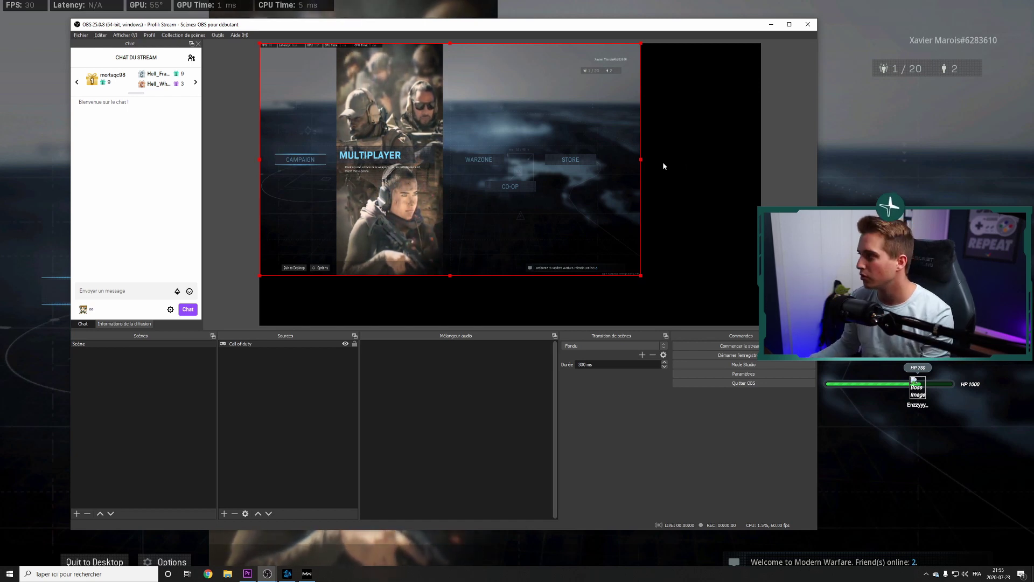
pyautogui.moveTo(643, 160); pyautogui.dragTo(583, 129)
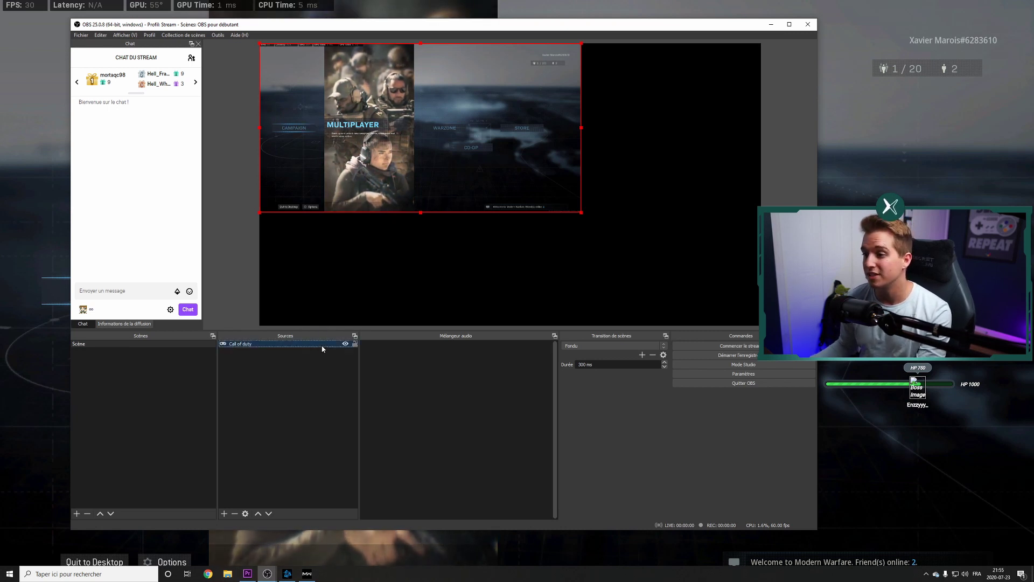
# Step: Fit the Call of duty capture to the full canvas with the "Adapter à l'écran" transform, then deselect it
pyautogui.rightClick(450, 150)
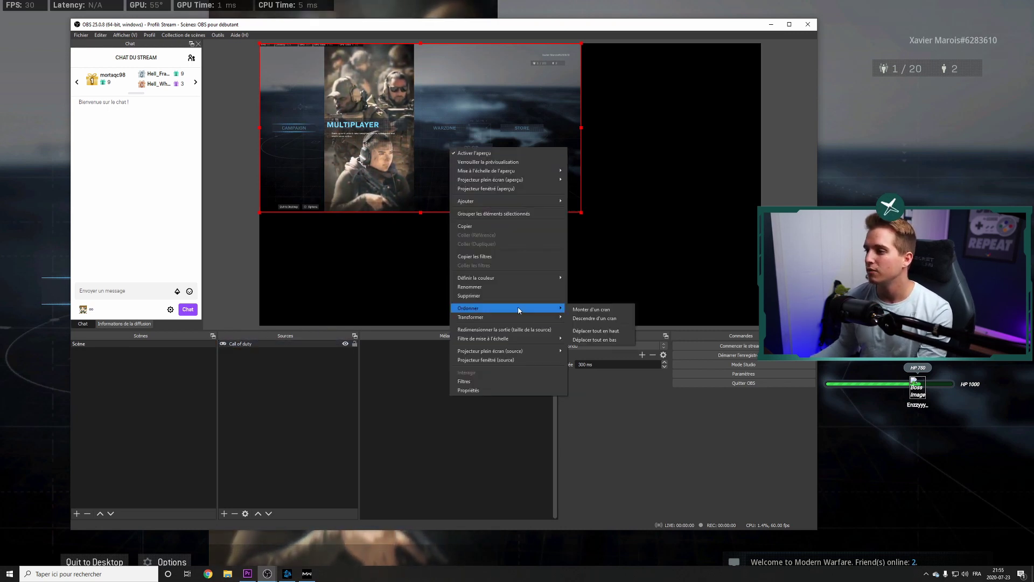
pyautogui.moveTo(519, 318)
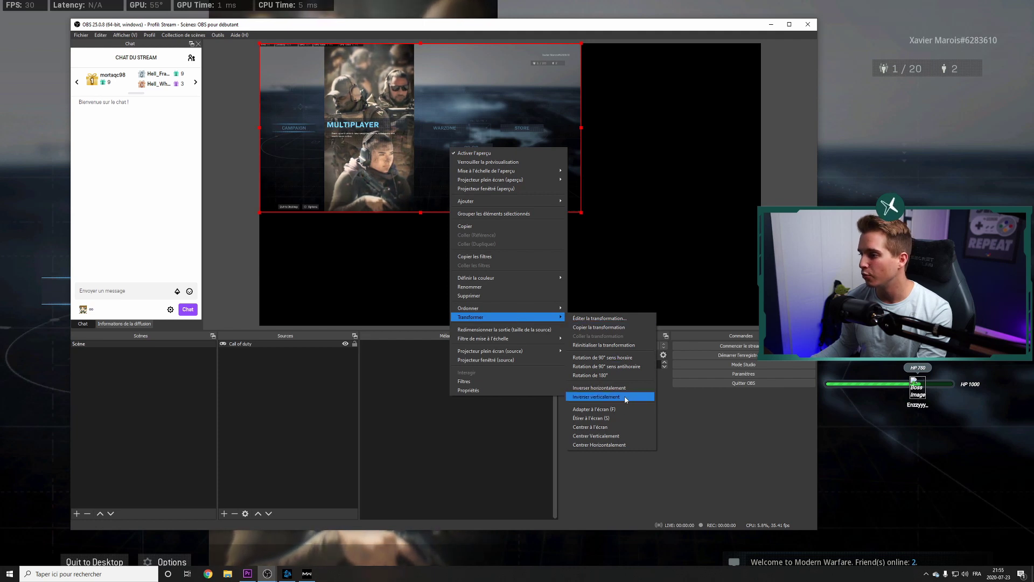
pyautogui.click(625, 411)
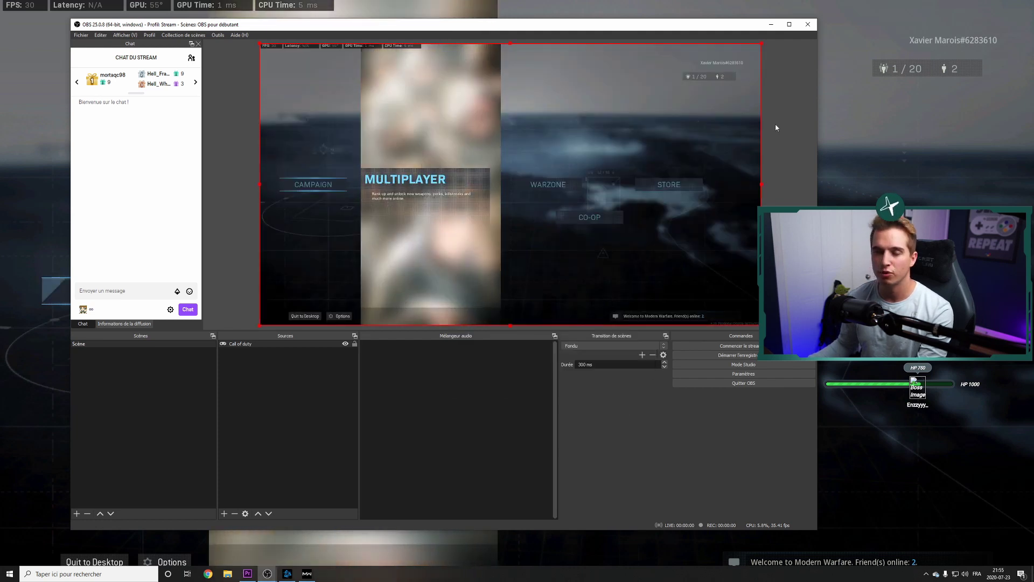
pyautogui.click(293, 360)
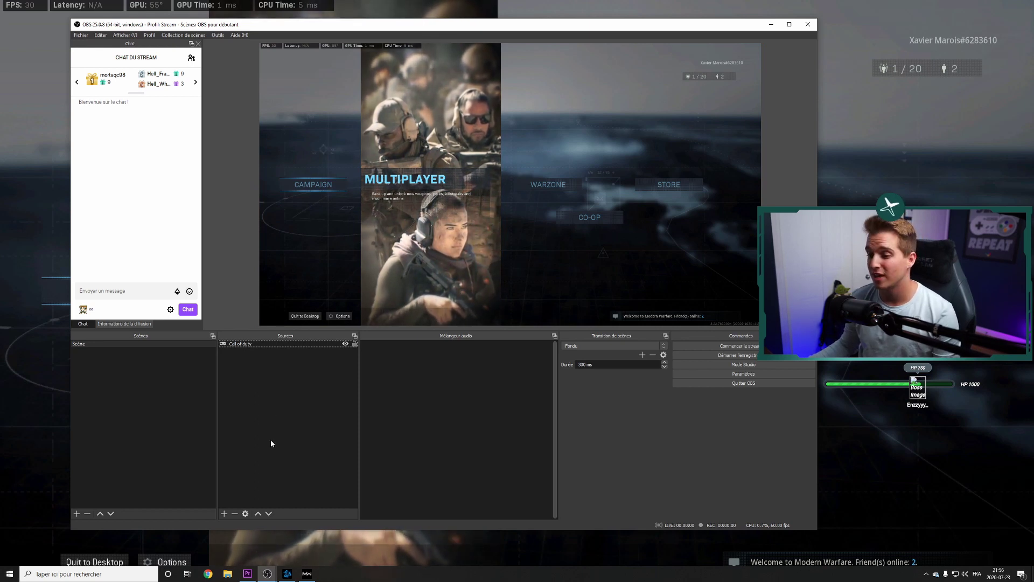
# Step: Add a video capture device (Périphérique de capture vidéo) source named "Webcam"
pyautogui.click(224, 514)
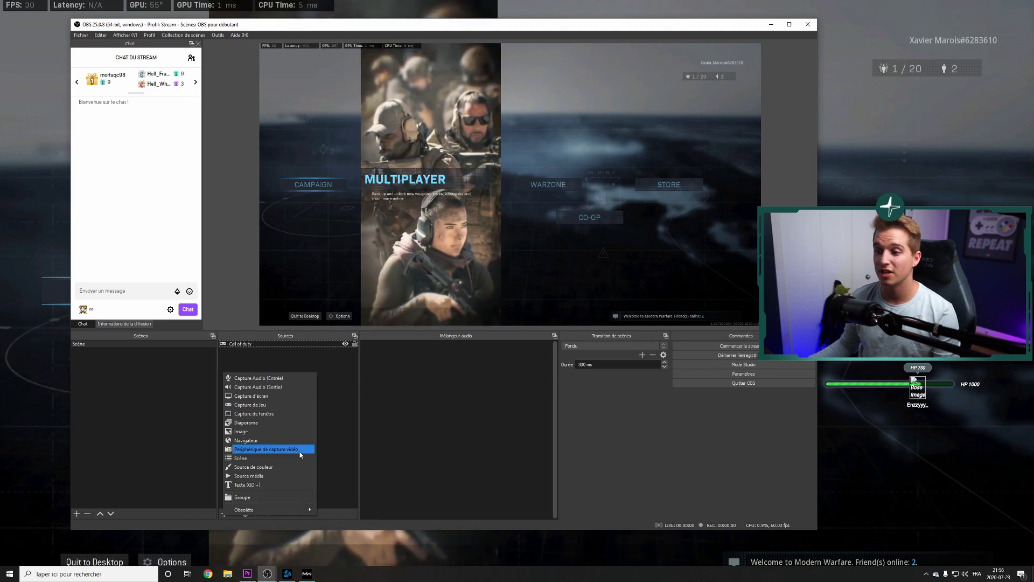
pyautogui.click(300, 451)
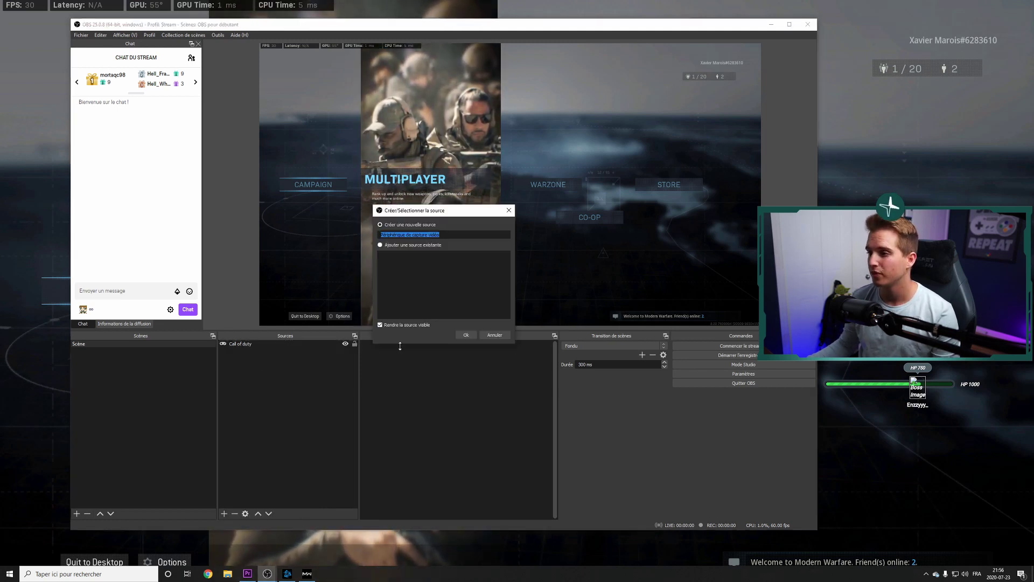
pyautogui.write('Webcam')
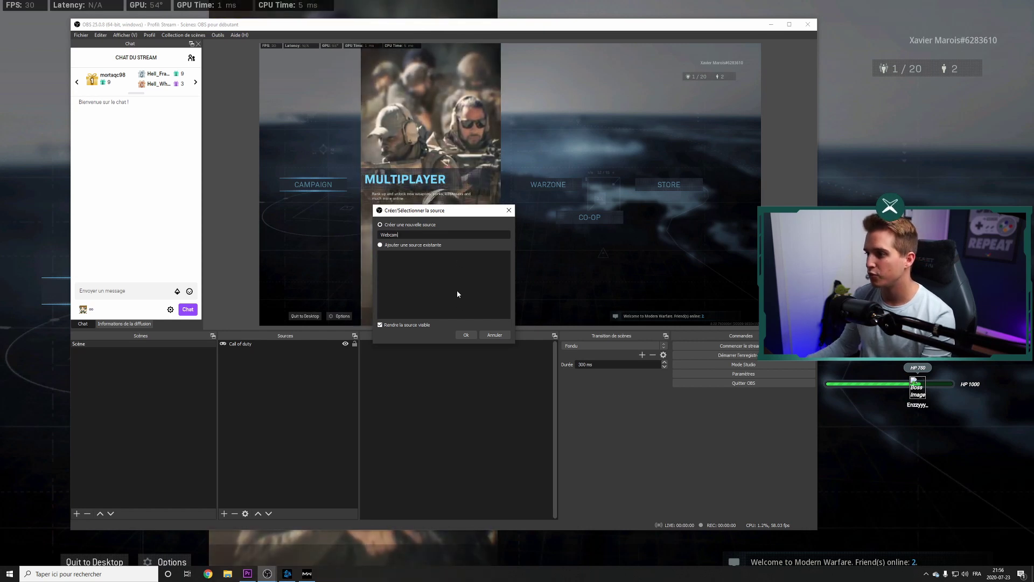
pyautogui.click(466, 335)
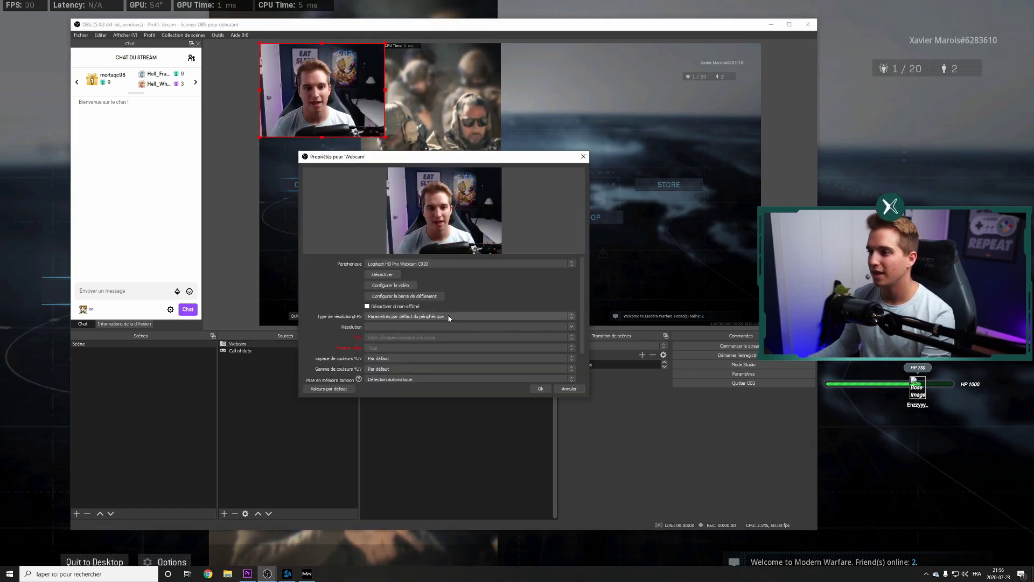
# Step: Choose the Logitech HD Pro Webcam C920 as the Webcam source's device and accept the properties
pyautogui.click(491, 263)
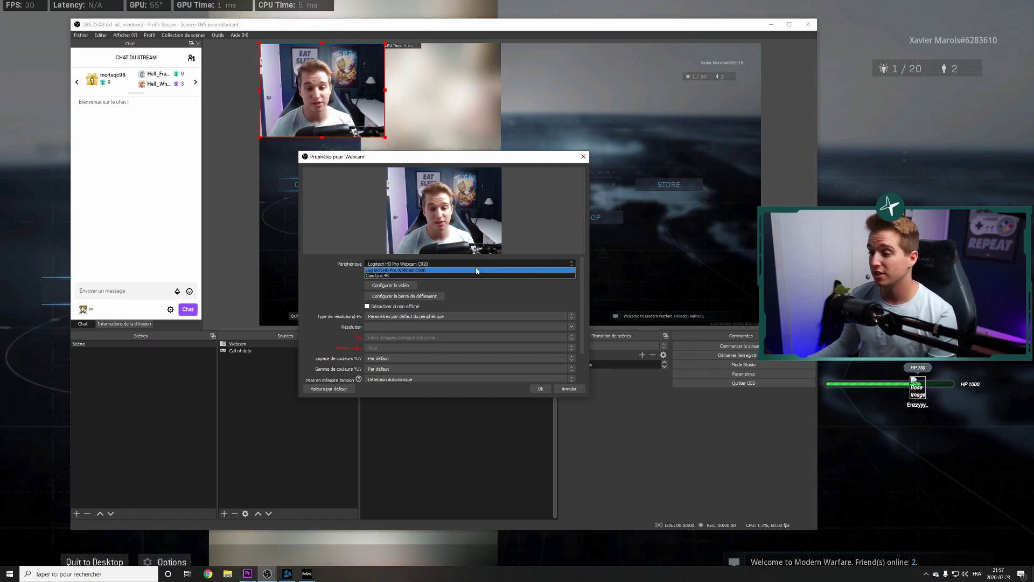
pyautogui.click(476, 271)
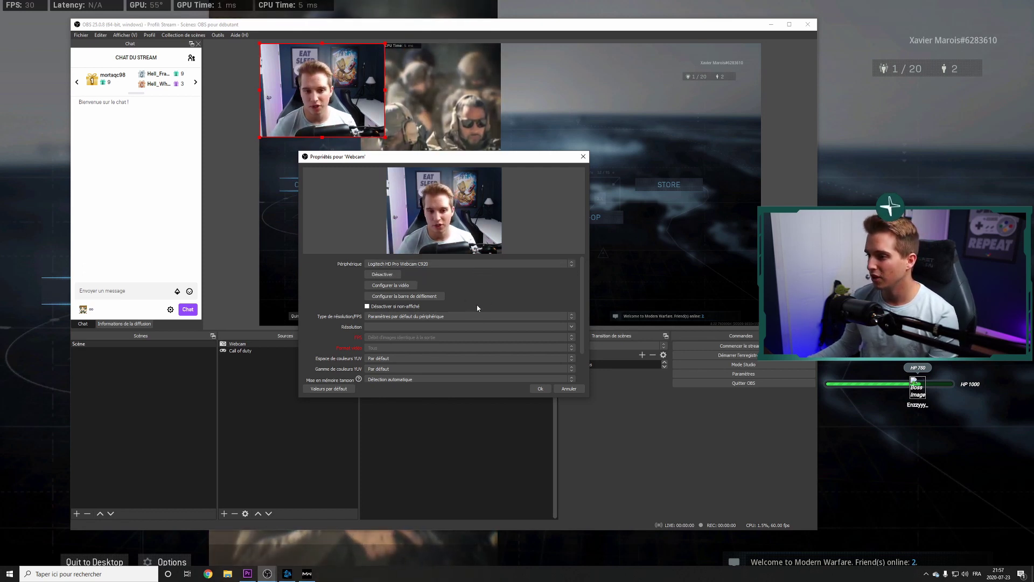
pyautogui.scroll(-3, 485, 292)
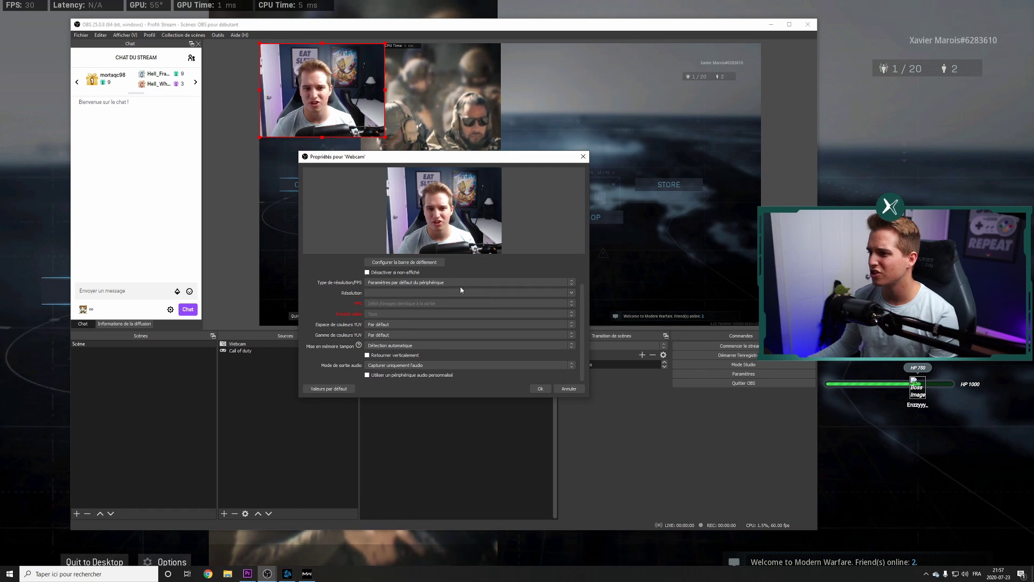
pyautogui.scroll(3, 468, 291)
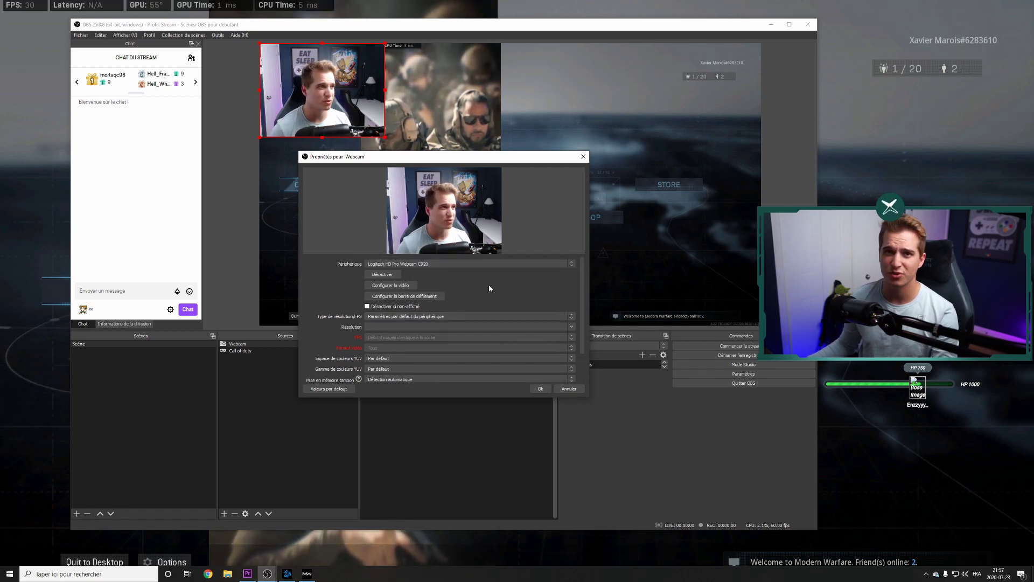
pyautogui.click(540, 388)
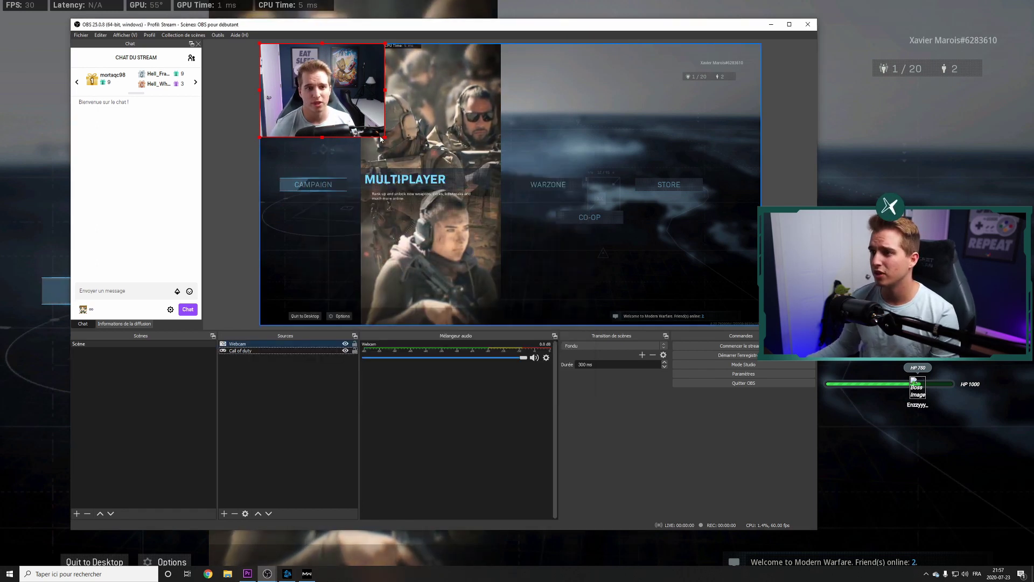
# Step: Enlarge the webcam image over the right half of the canvas and crop its right, left and upper edges
pyautogui.moveTo(381, 139); pyautogui.dragTo(739, 201)
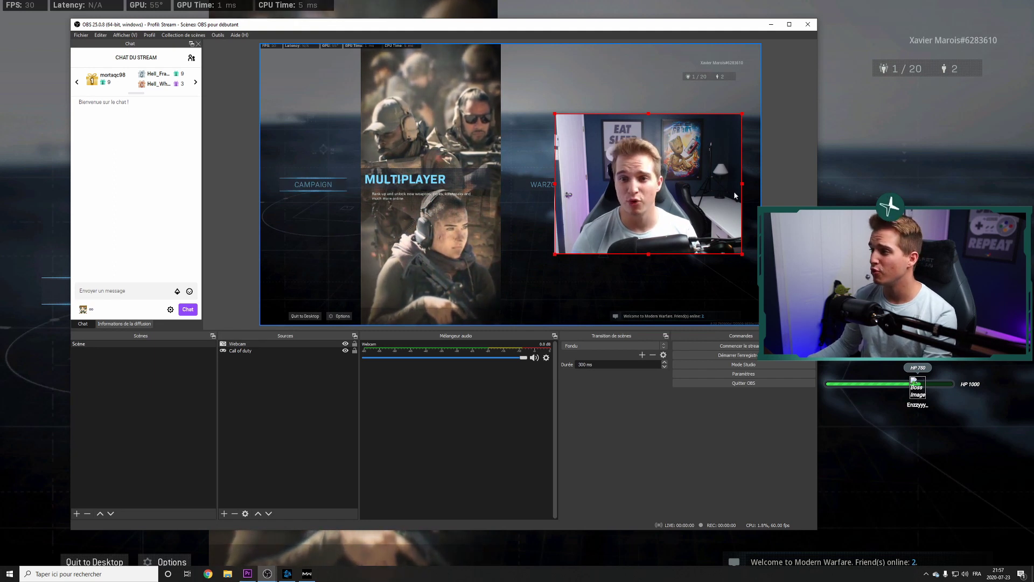
pyautogui.moveTo(742, 183); pyautogui.dragTo(693, 185)
pyautogui.moveTo(555, 187); pyautogui.dragTo(573, 188)
pyautogui.moveTo(633, 114); pyautogui.dragTo(634, 133)
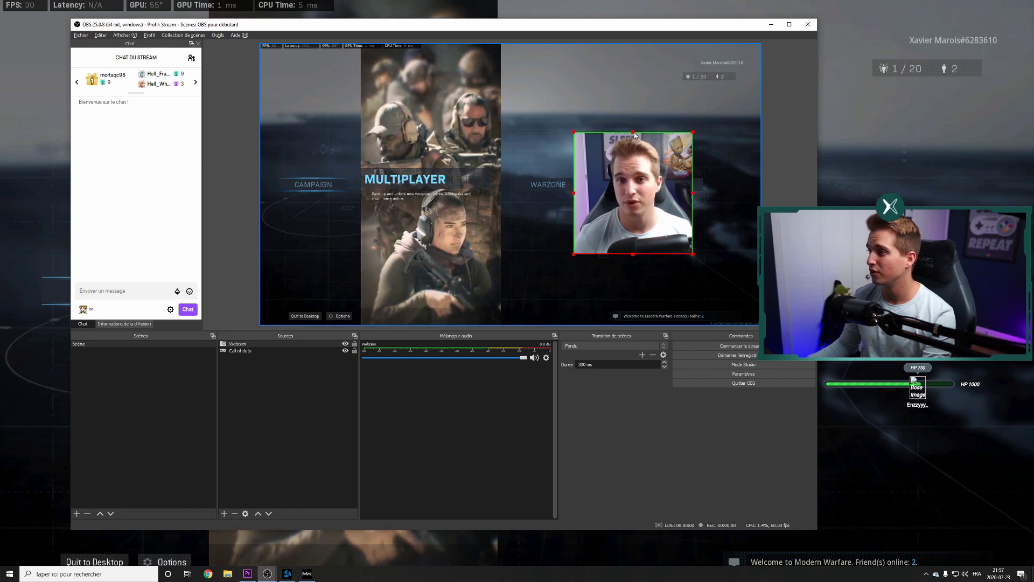
# Step: Move the cropped webcam image beside the canvas's right edge, leaving a small gap, and deselect it
pyautogui.moveTo(641, 197); pyautogui.dragTo(708, 179)
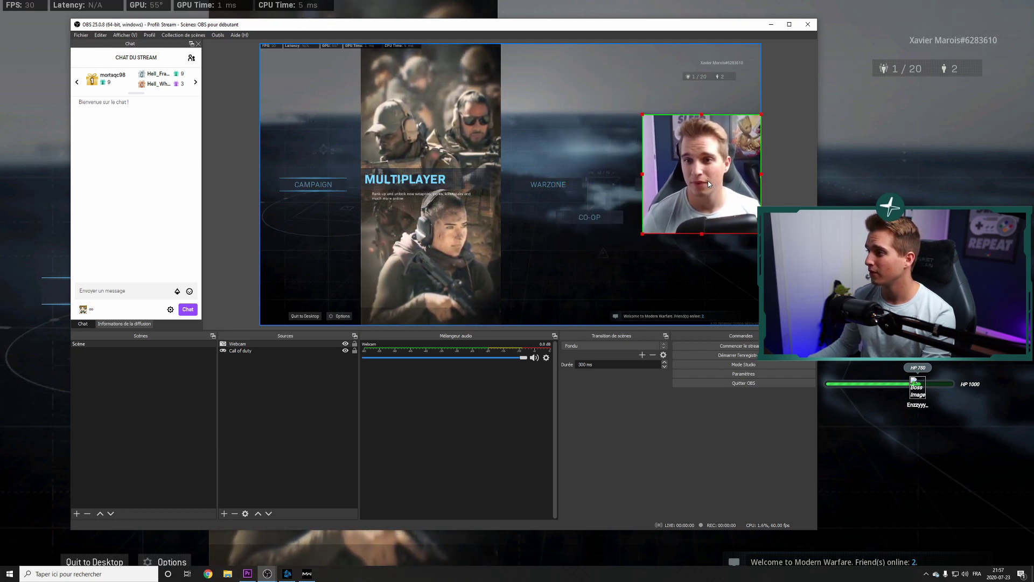
pyautogui.click(634, 168)
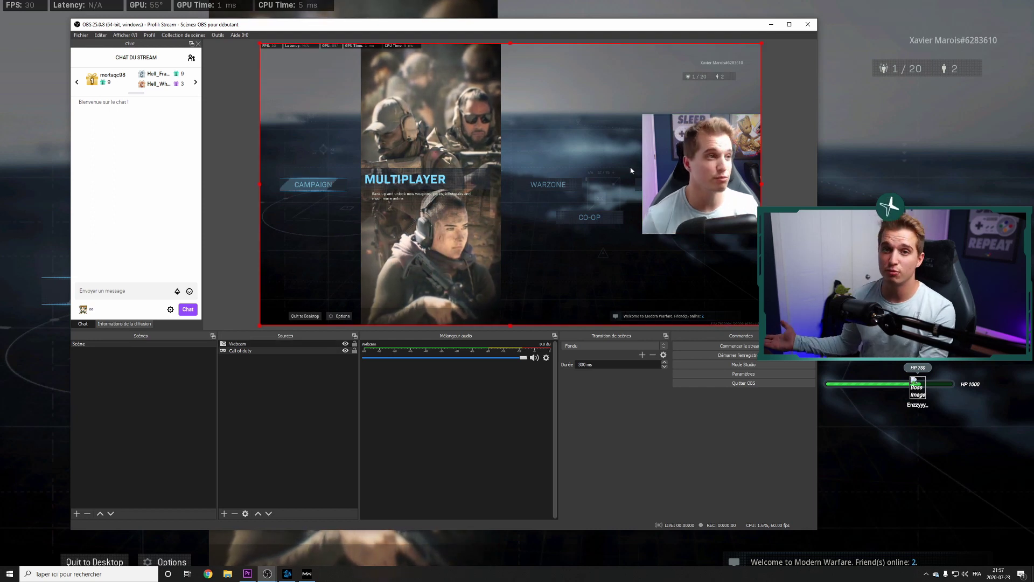
pyautogui.click(711, 175)
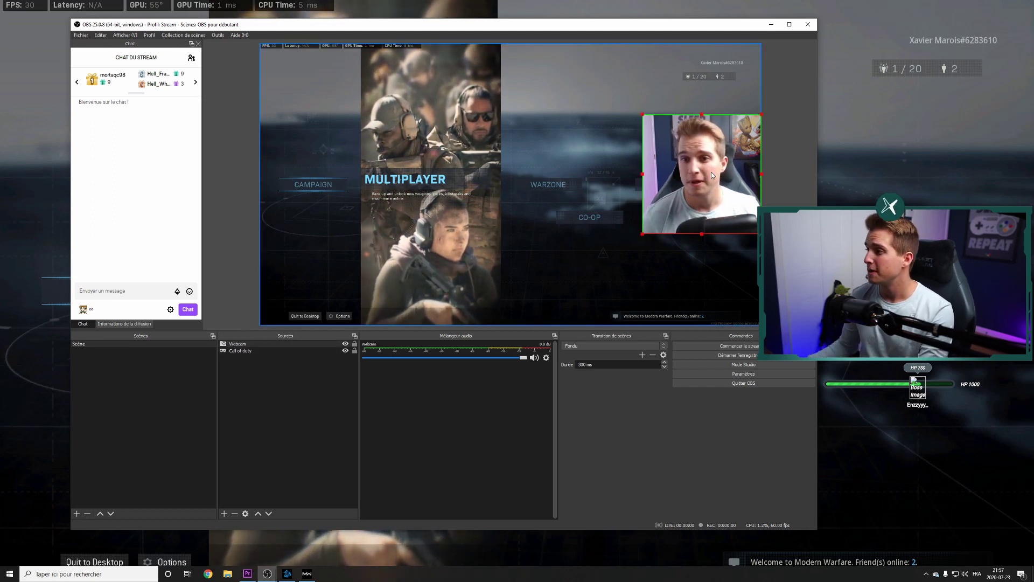
pyautogui.moveTo(711, 172); pyautogui.dragTo(697, 172)
pyautogui.click(251, 390)
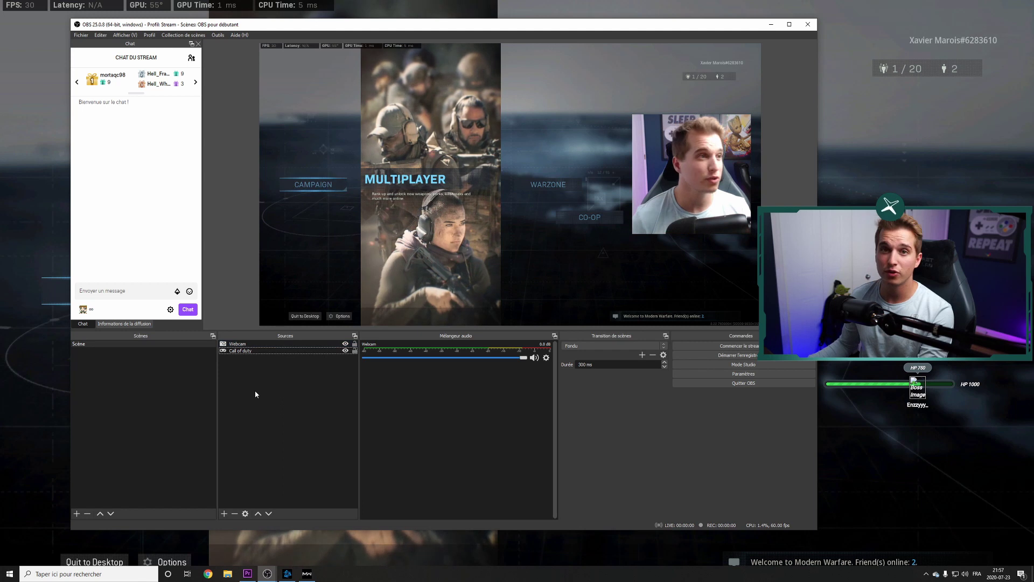
# Step: Add an Image source to the scene under its default name
pyautogui.click(224, 514)
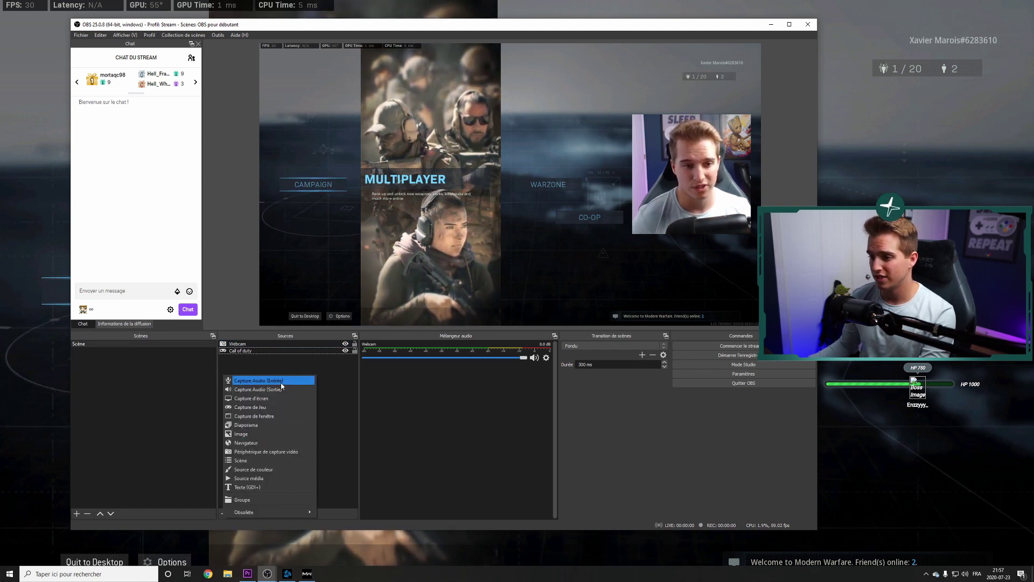
pyautogui.click(267, 434)
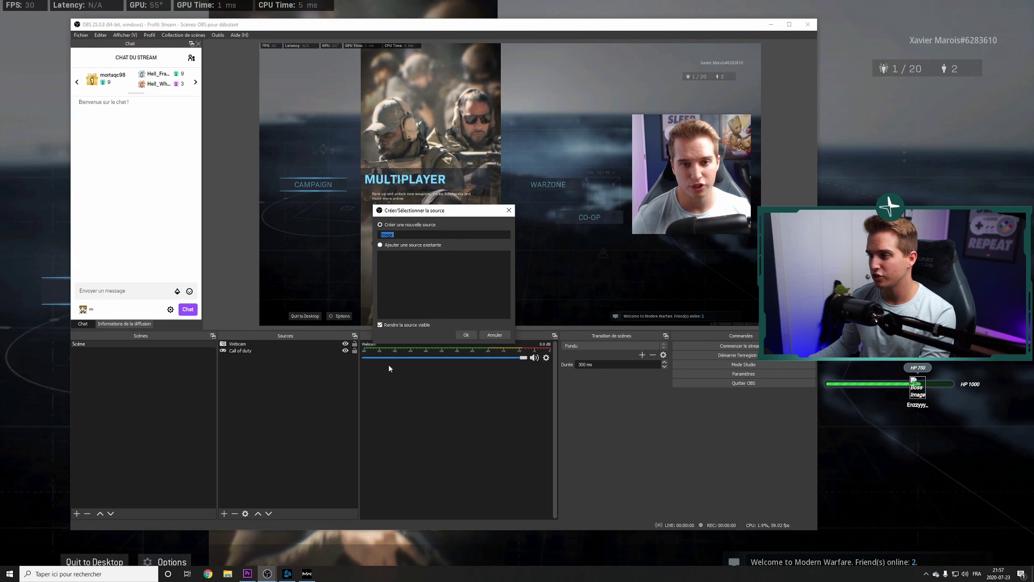
pyautogui.click(467, 334)
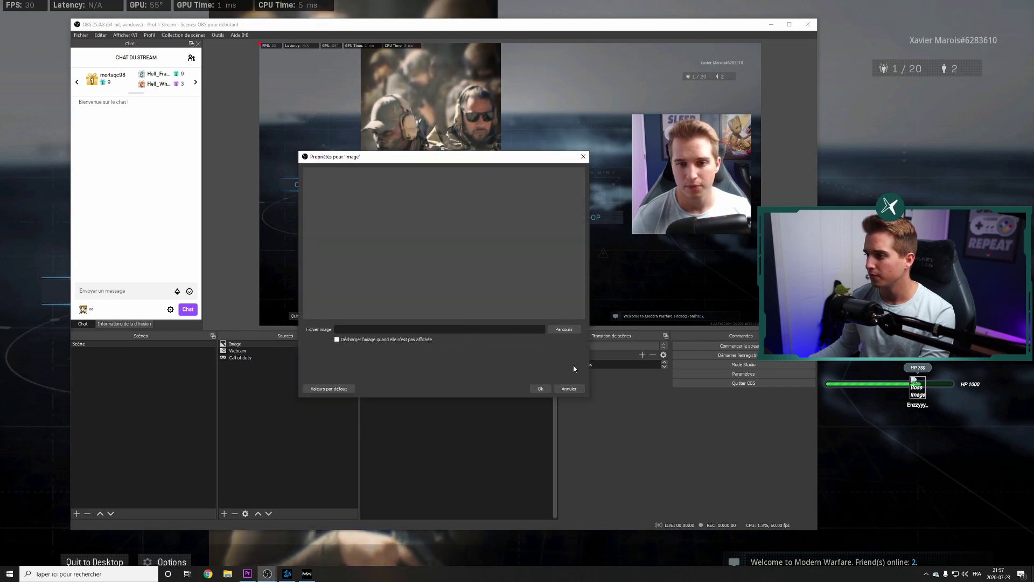
# Step: Load E:/Create/Design/Fennez 2.0/WebcamOverlay.png as the Image source's file and accept the properties
pyautogui.click(564, 329)
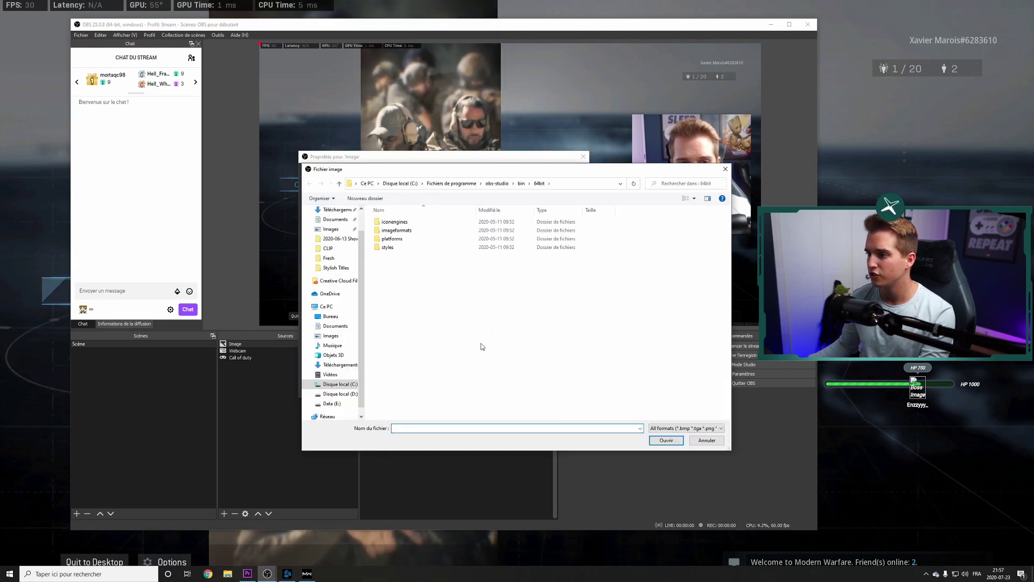
pyautogui.click(332, 403)
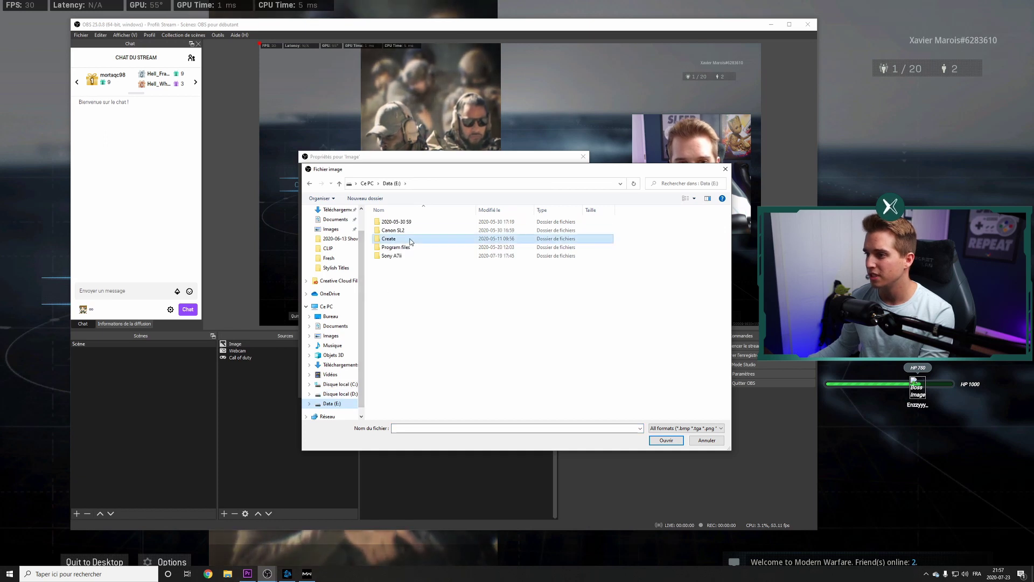
pyautogui.doubleClick(389, 239)
pyautogui.doubleClick(416, 239)
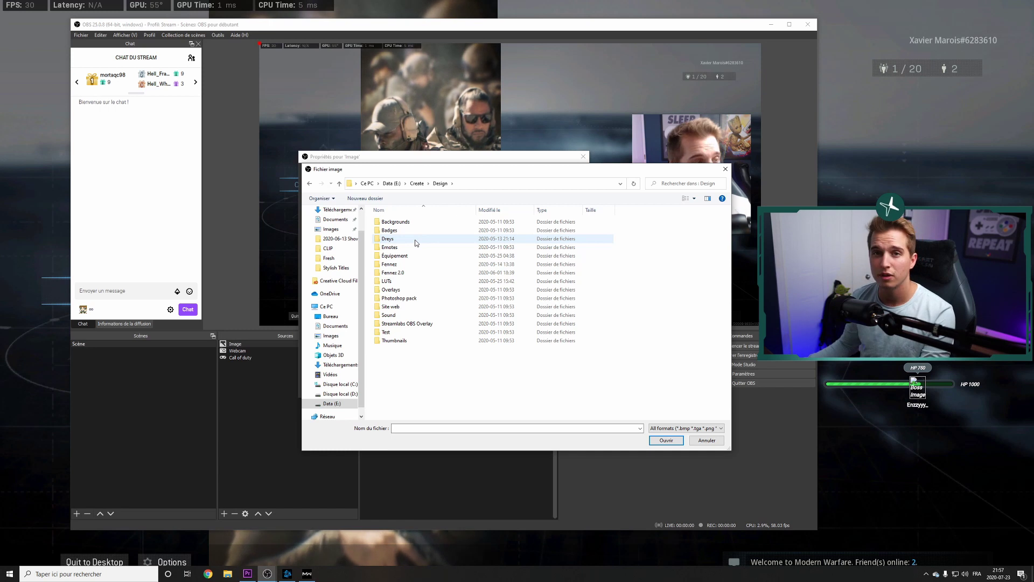
pyautogui.doubleClick(415, 244)
pyautogui.doubleClick(415, 244)
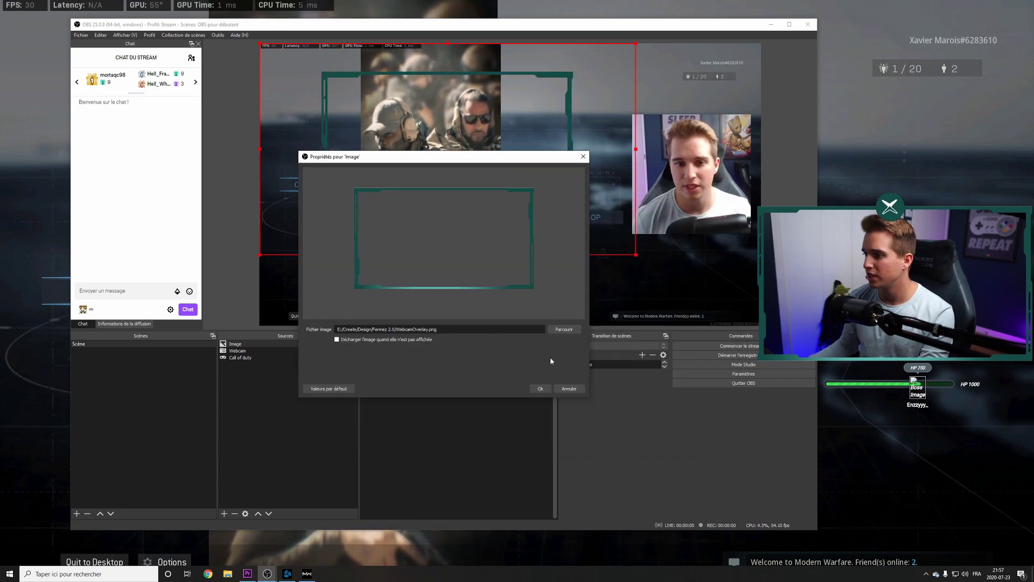
pyautogui.click(537, 388)
# Step: Move the overlay frame onto the webcam image and stretch it so its borders surround the webcam on all sides
pyautogui.moveTo(521, 185); pyautogui.dragTo(678, 222)
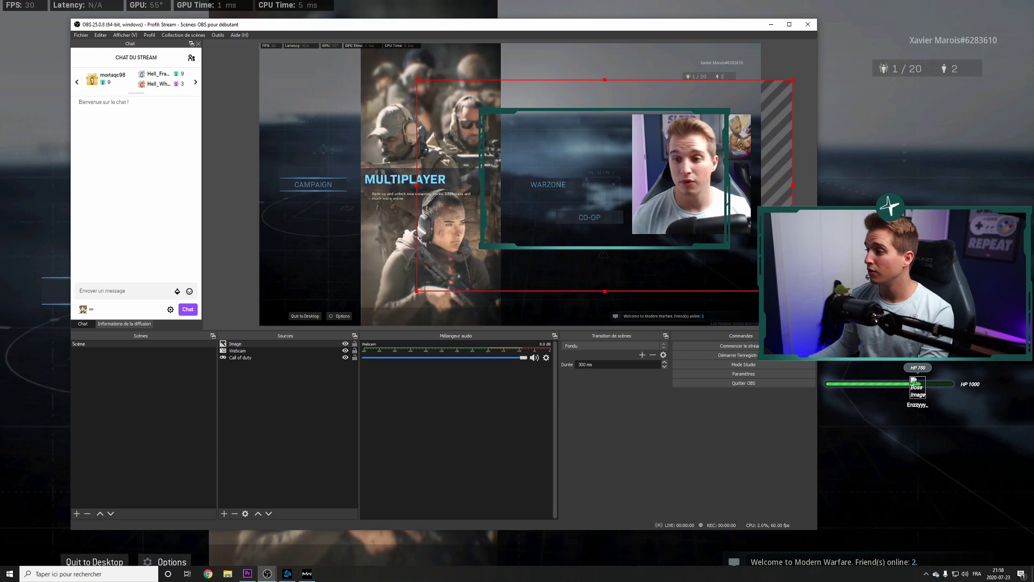
pyautogui.moveTo(793, 290); pyautogui.dragTo(564, 268)
pyautogui.moveTo(503, 194); pyautogui.dragTo(695, 207)
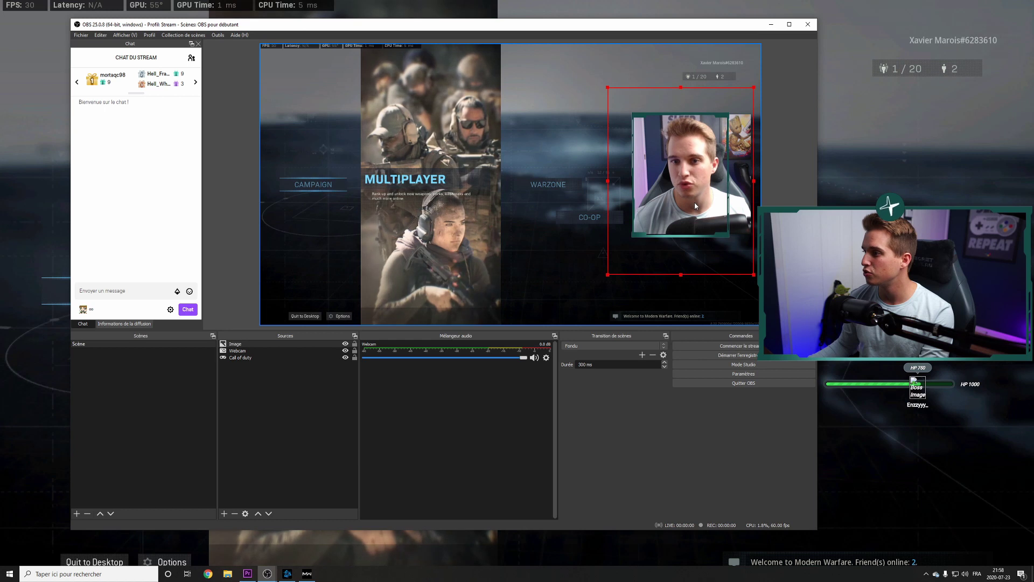
pyautogui.click(716, 237)
pyautogui.click(722, 216)
pyautogui.moveTo(753, 181); pyautogui.dragTo(774, 174)
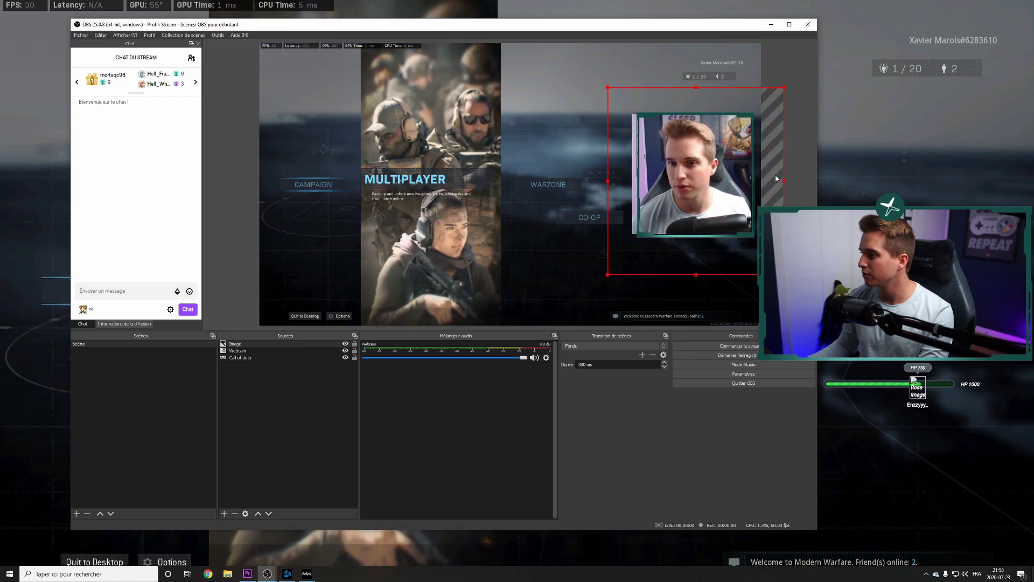
pyautogui.moveTo(607, 182); pyautogui.dragTo(607, 182)
pyautogui.click(607, 183)
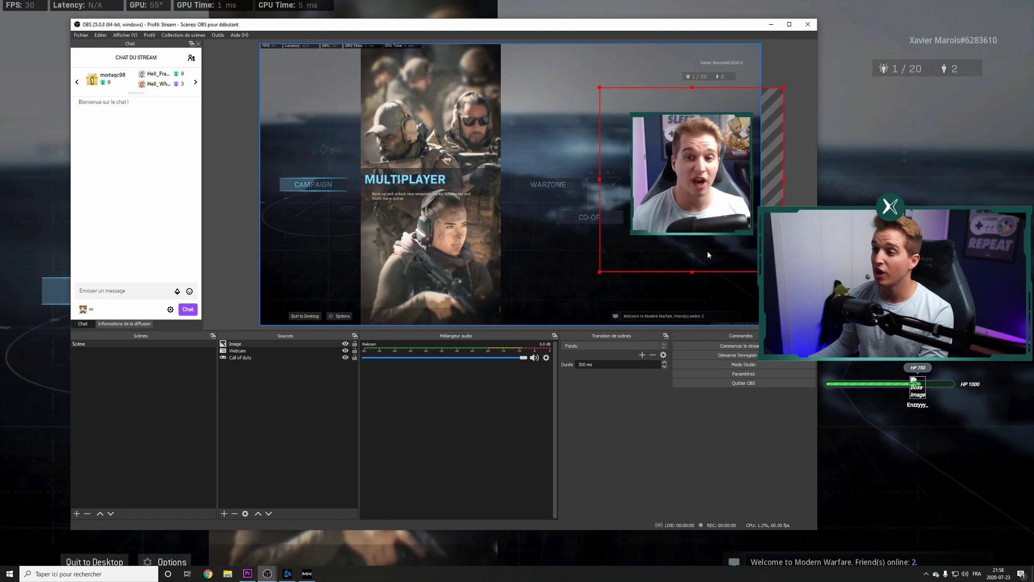
# Step: Lock the Image, Webcam and Call of duty sources against accidental changes
pyautogui.click(696, 311)
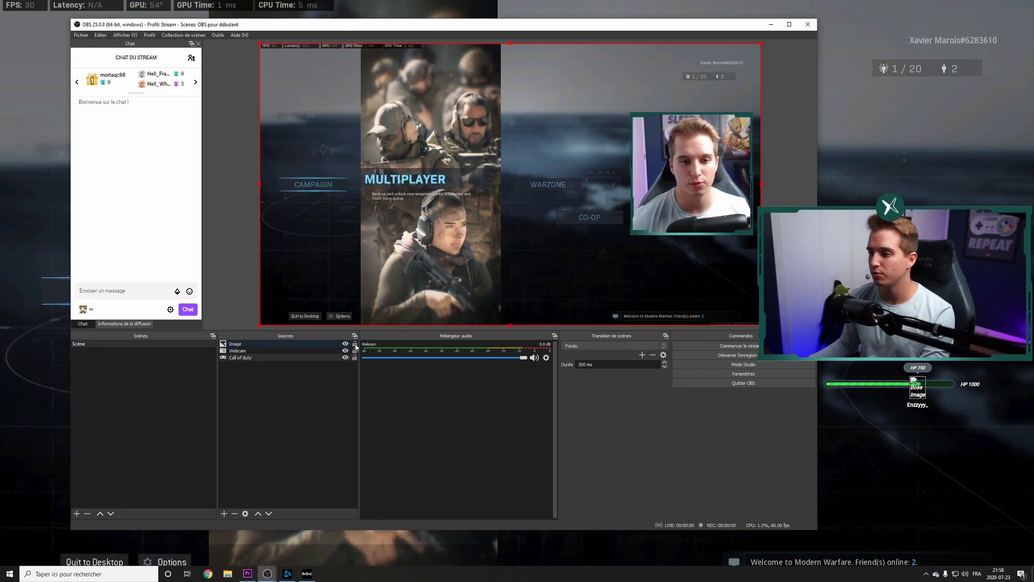
pyautogui.click(355, 357)
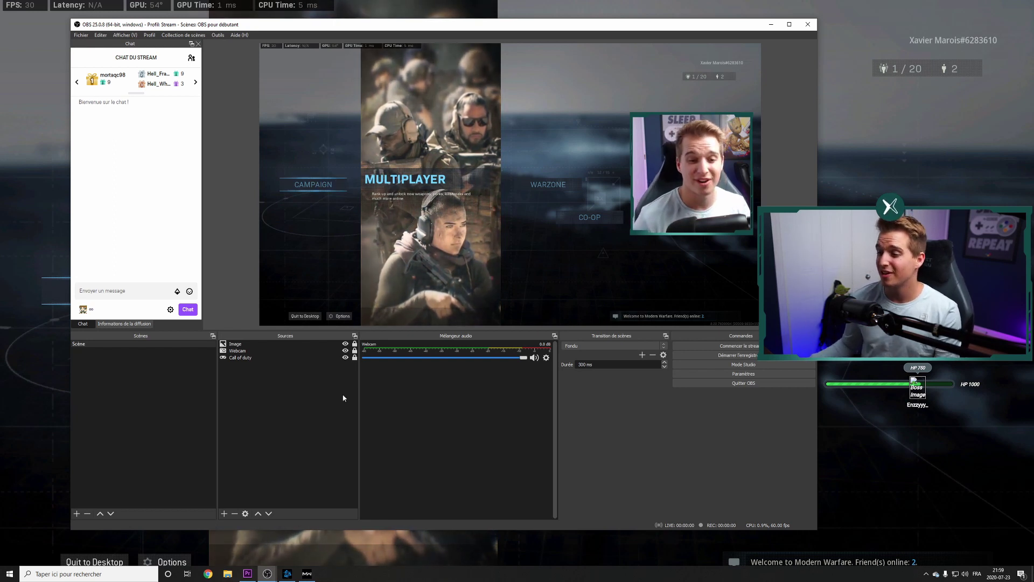
# Step: Add a display capture (Capture d'écran) source of Écran 1: 2560x1440 @ 0,0 and place it below the Call of duty source
pyautogui.click(224, 513)
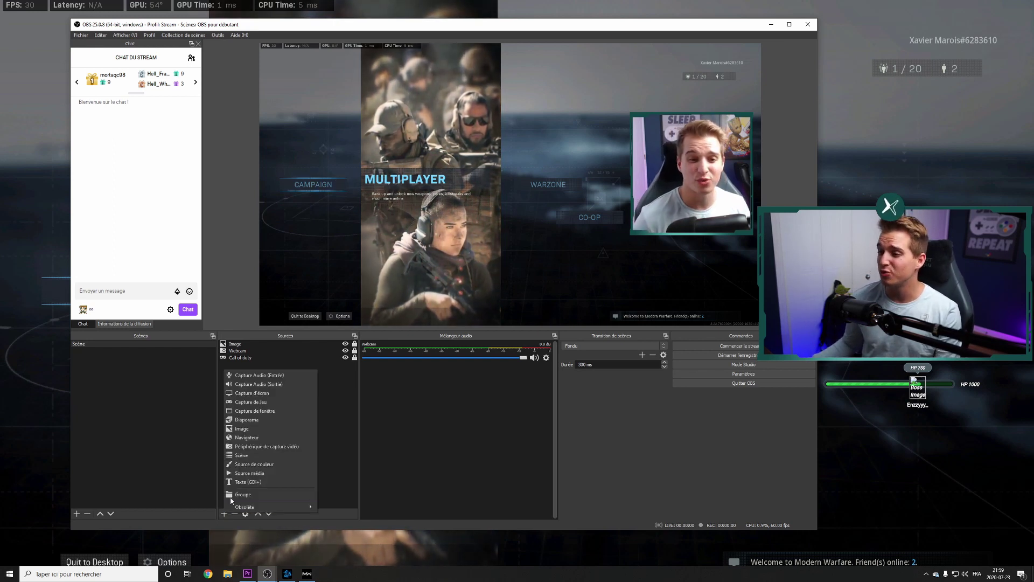
pyautogui.click(267, 394)
pyautogui.click(467, 335)
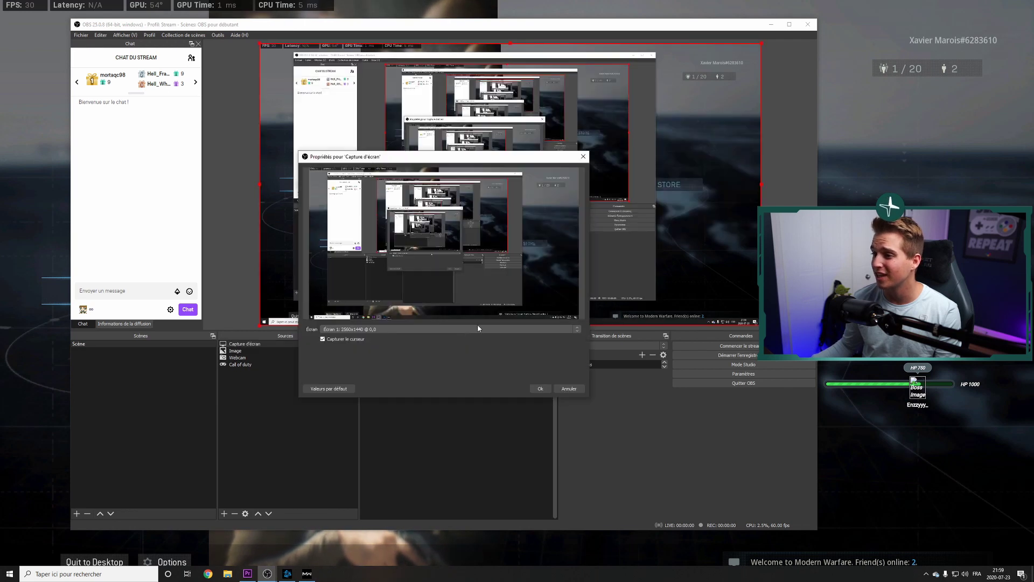
pyautogui.click(533, 329)
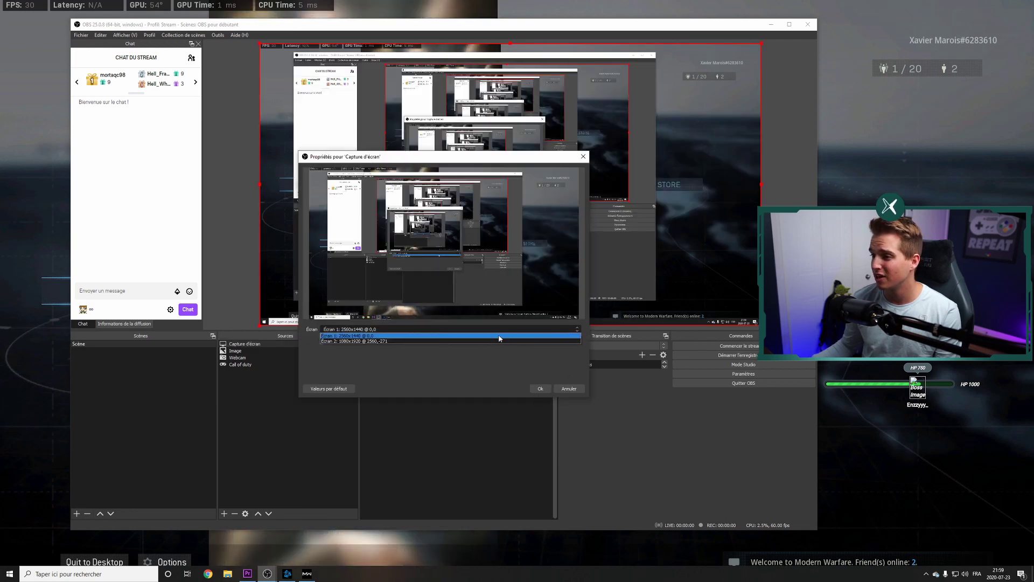
pyautogui.click(531, 341)
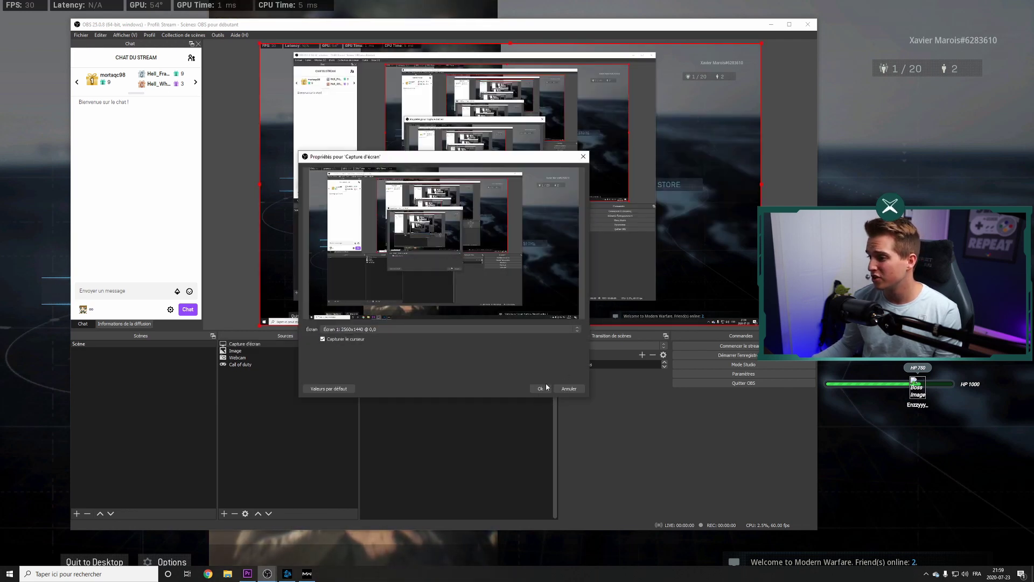
pyautogui.click(540, 388)
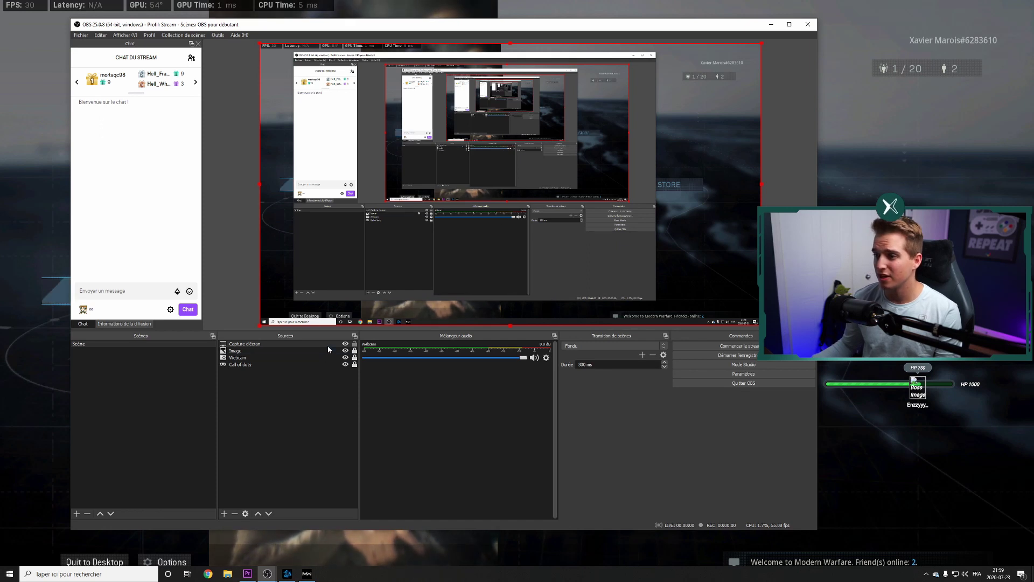
pyautogui.moveTo(321, 362); pyautogui.dragTo(316, 367)
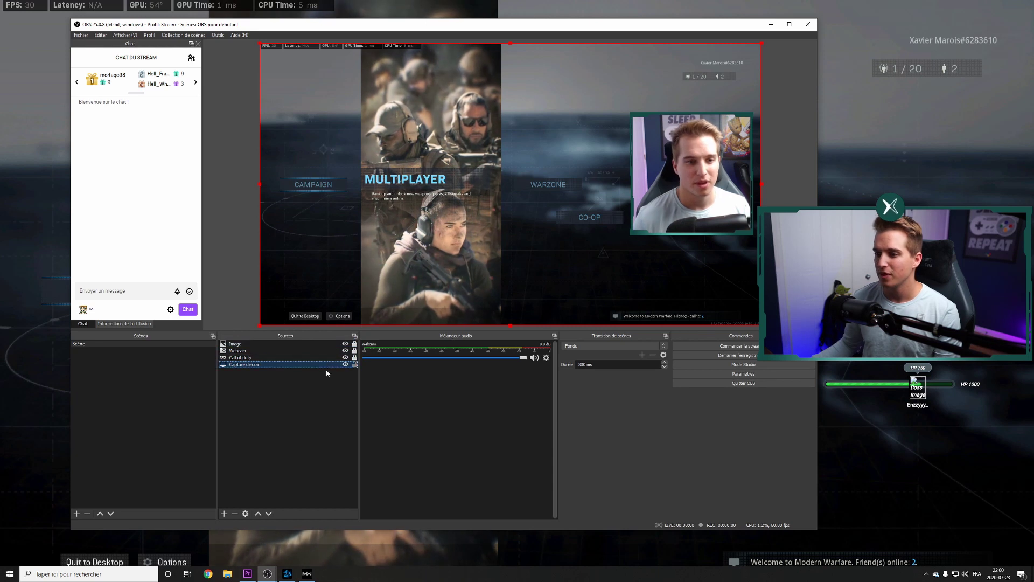
# Step: Try the Image source below Webcam in the source order and put it back above Webcam
pyautogui.click(288, 351)
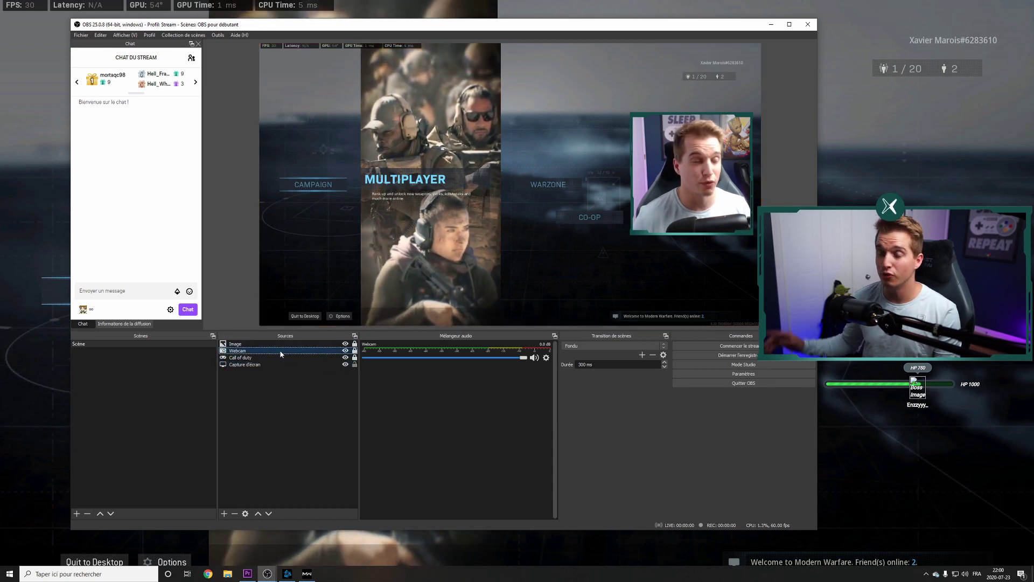
pyautogui.moveTo(280, 344); pyautogui.dragTo(280, 356)
pyautogui.click(472, 302)
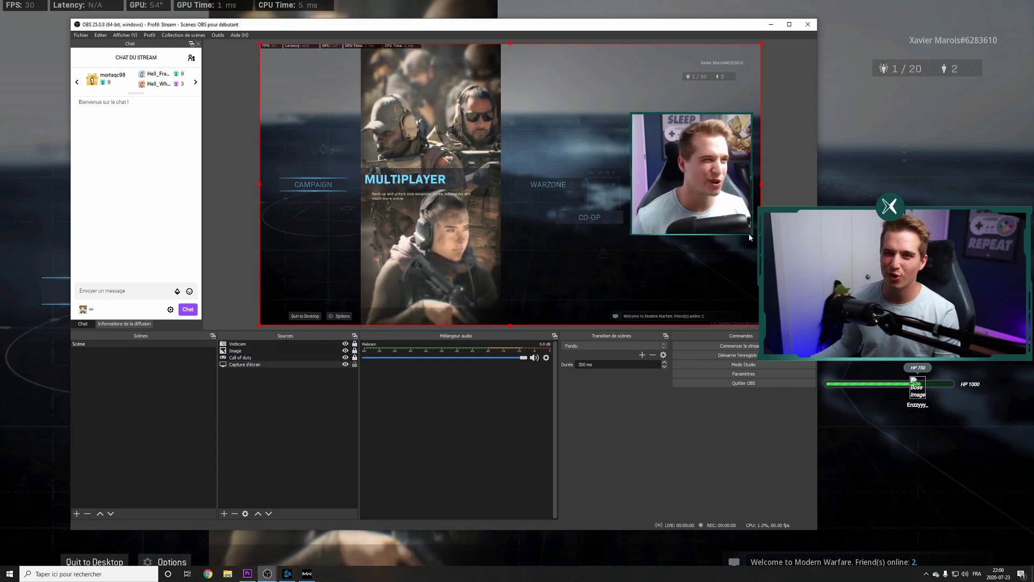
pyautogui.moveTo(295, 343); pyautogui.dragTo(296, 352)
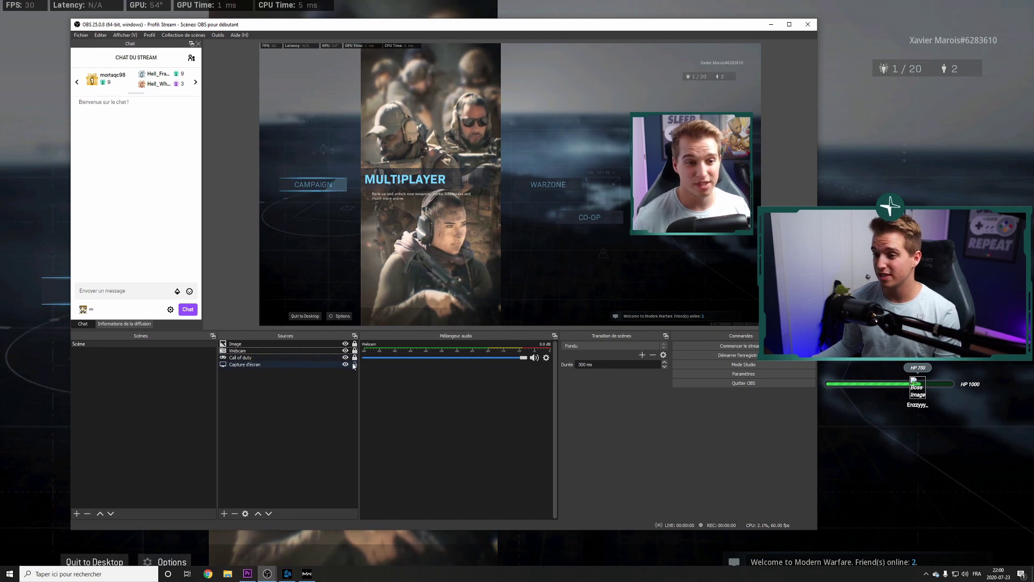
# Step: Add a scene named "Scène 2" and switch between it and the original scene, ending on the original
pyautogui.click(151, 375)
pyautogui.click(76, 514)
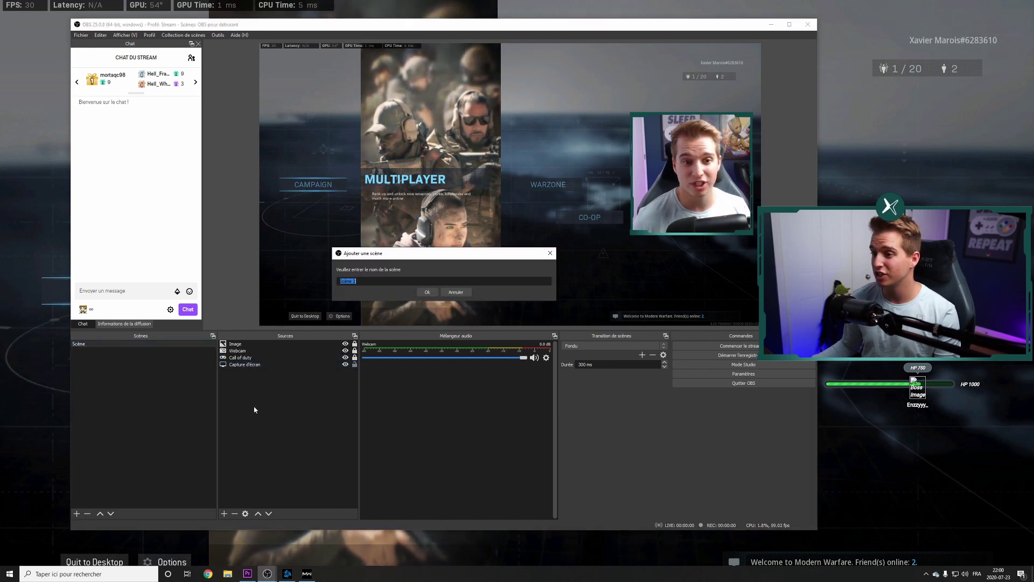
pyautogui.click(428, 295)
pyautogui.click(120, 343)
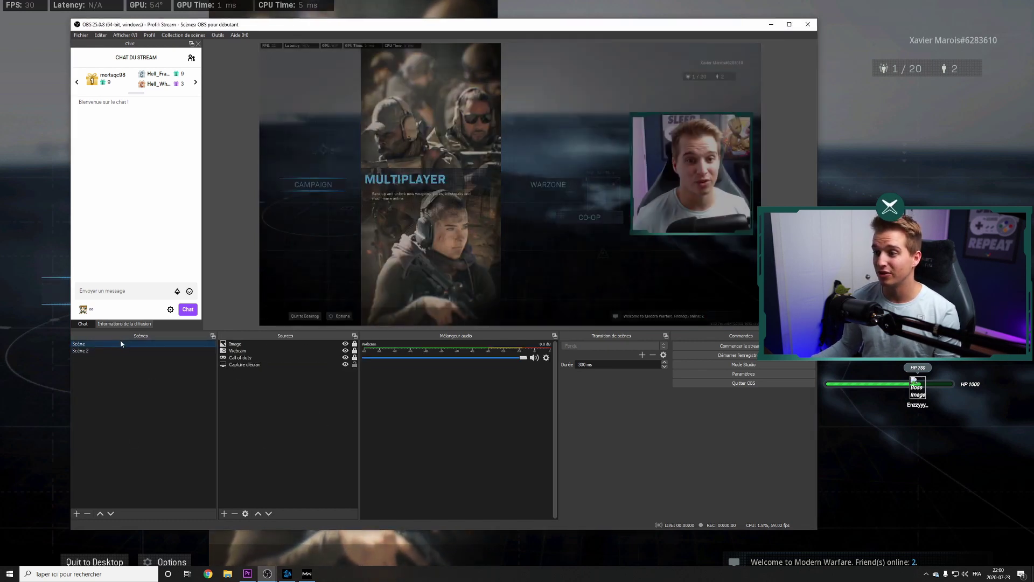
pyautogui.click(132, 351)
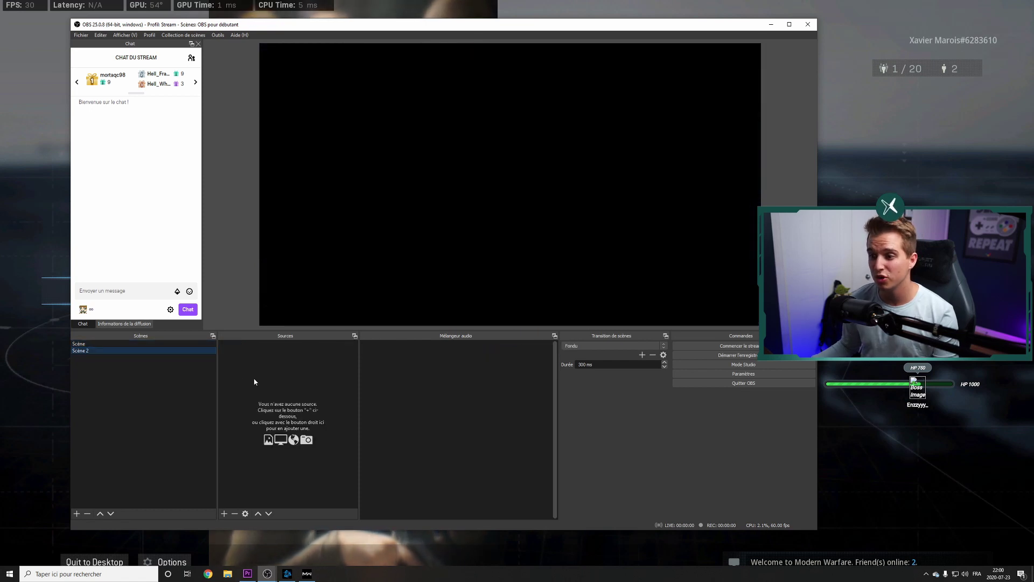
pyautogui.click(115, 343)
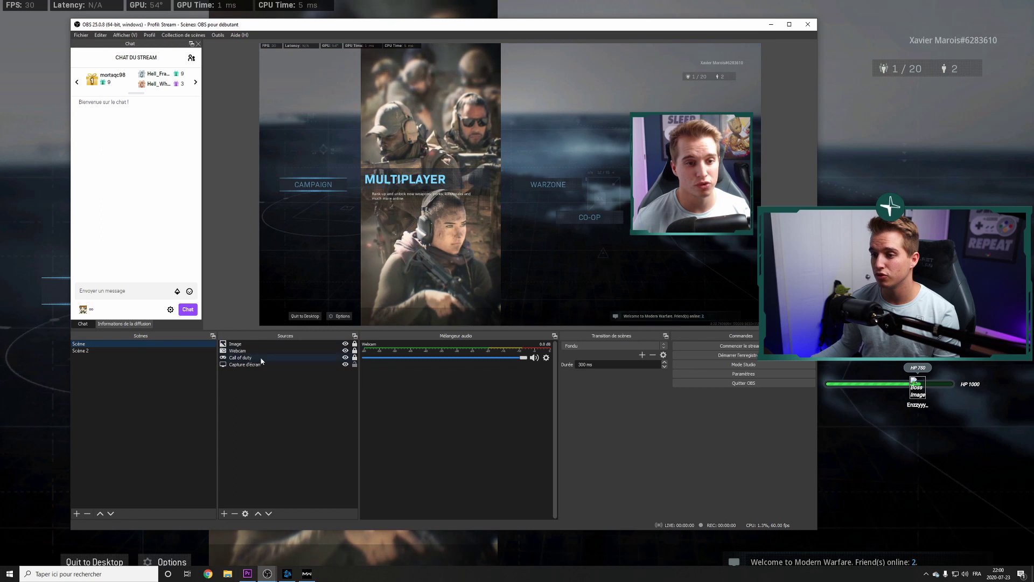
# Step: Add another empty scene named "Scène 3"
pyautogui.click(77, 513)
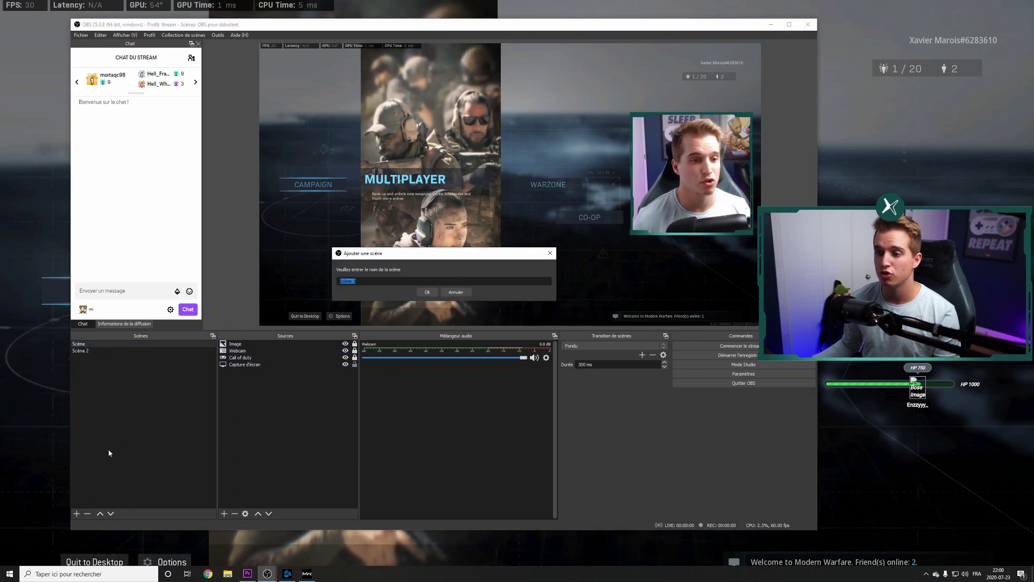
pyautogui.click(450, 292)
pyautogui.rightClick(151, 377)
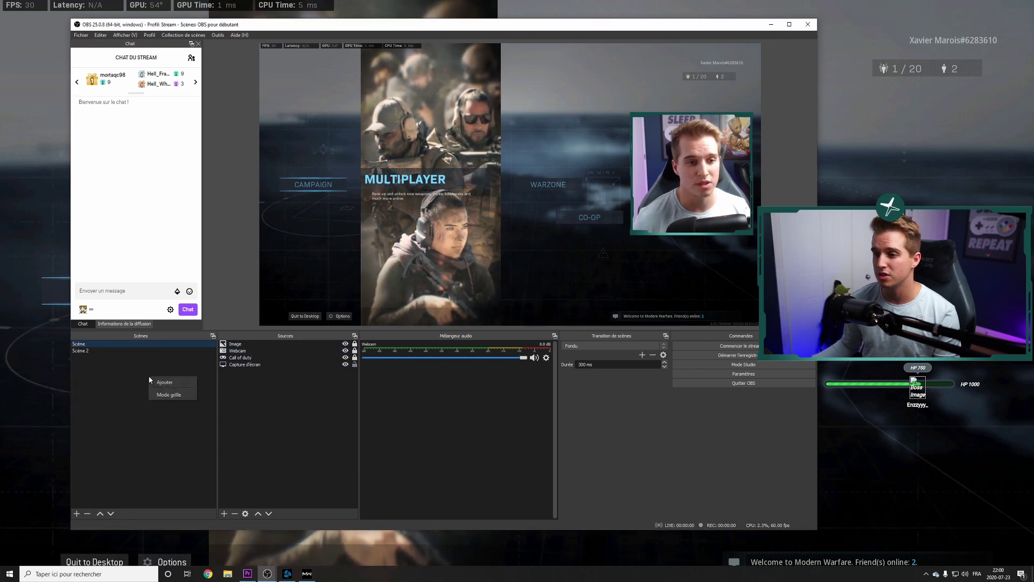
pyautogui.click(181, 383)
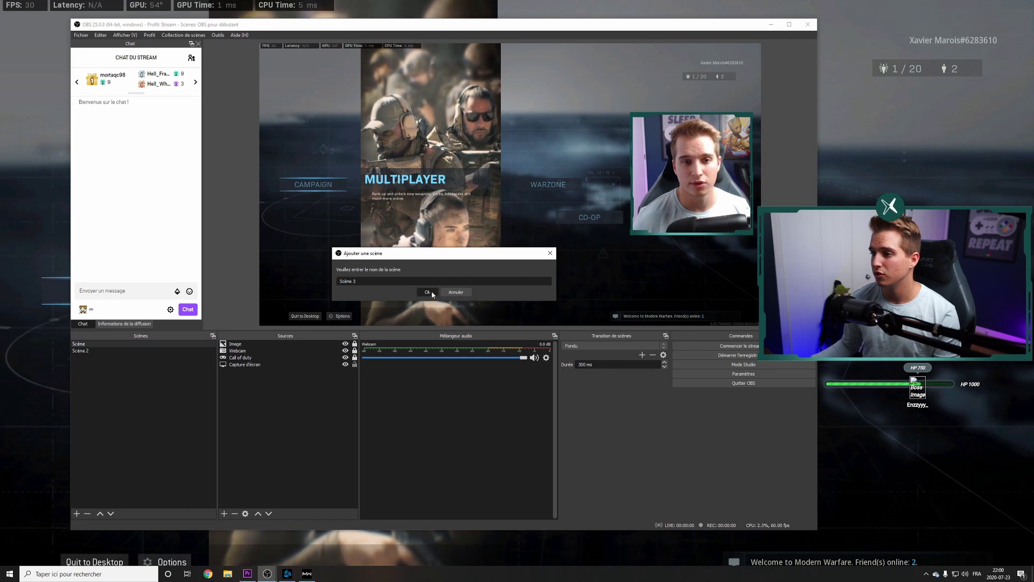
pyautogui.click(428, 293)
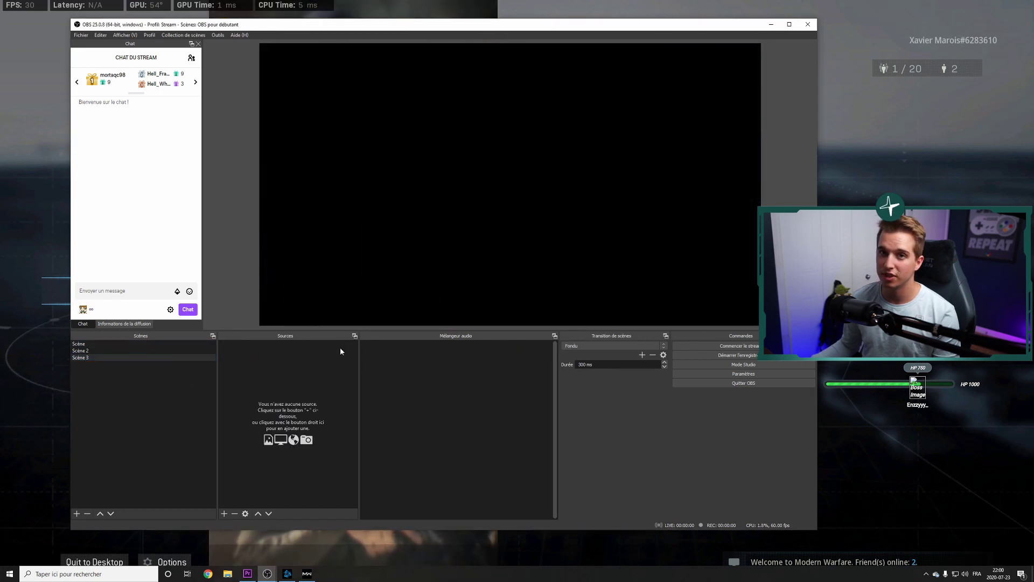
# Step: Switch to Scène 3 and back to the original scene to preview the current Fondu transition
pyautogui.click(225, 513)
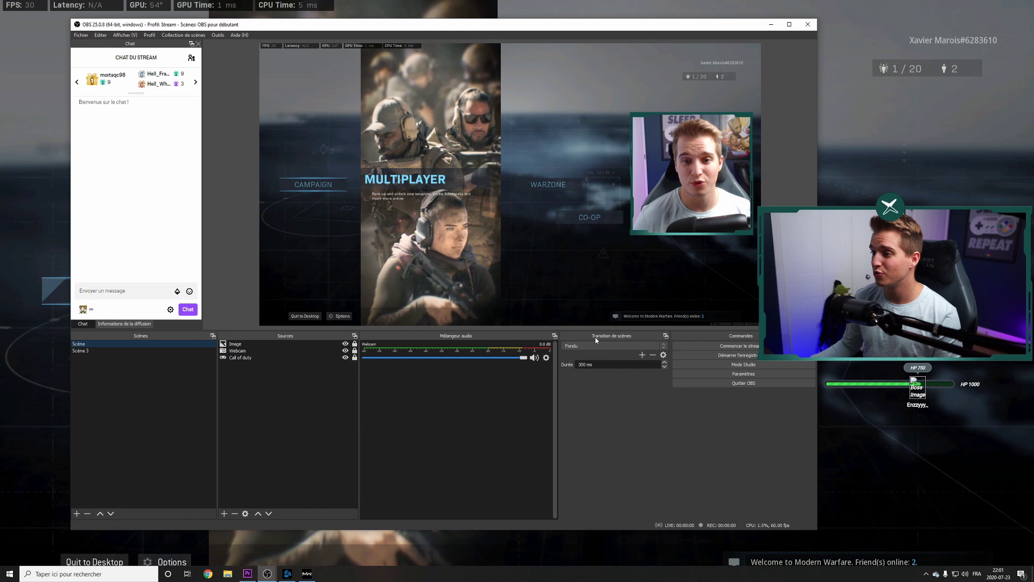
pyautogui.click(147, 350)
pyautogui.click(151, 345)
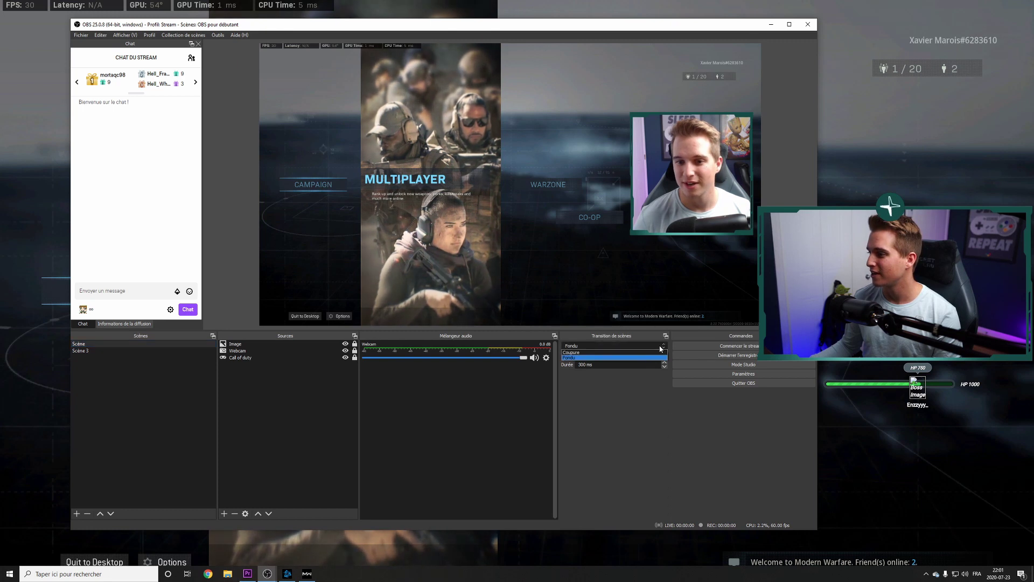
# Step: Add a Stinger scene transition under its default name
pyautogui.click(642, 355)
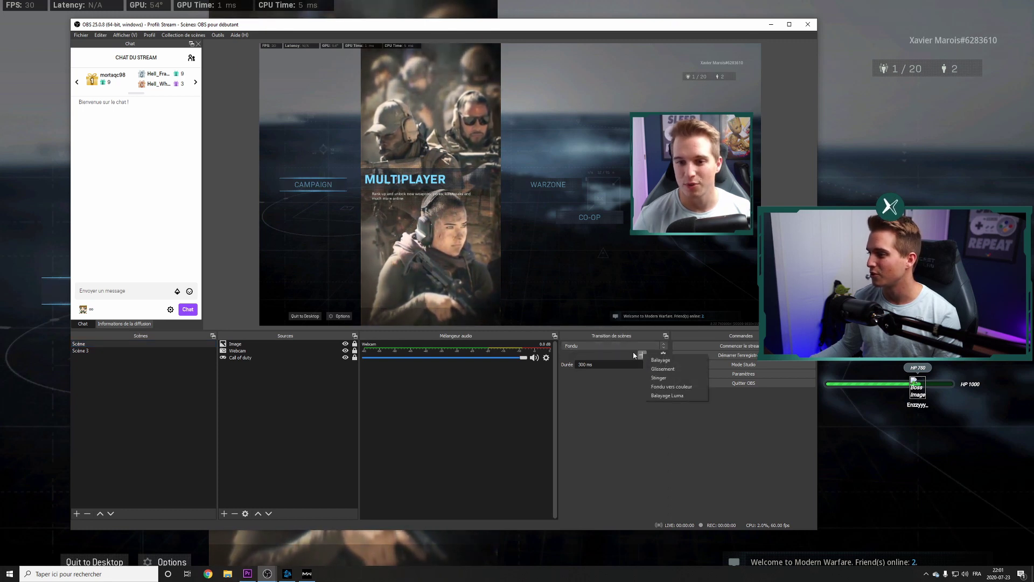
pyautogui.click(671, 378)
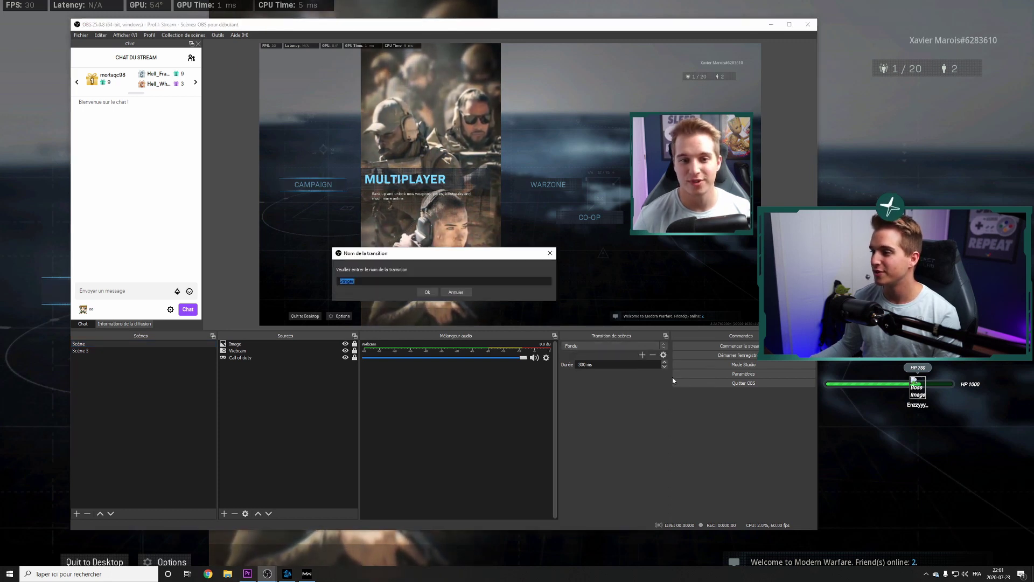
pyautogui.click(428, 293)
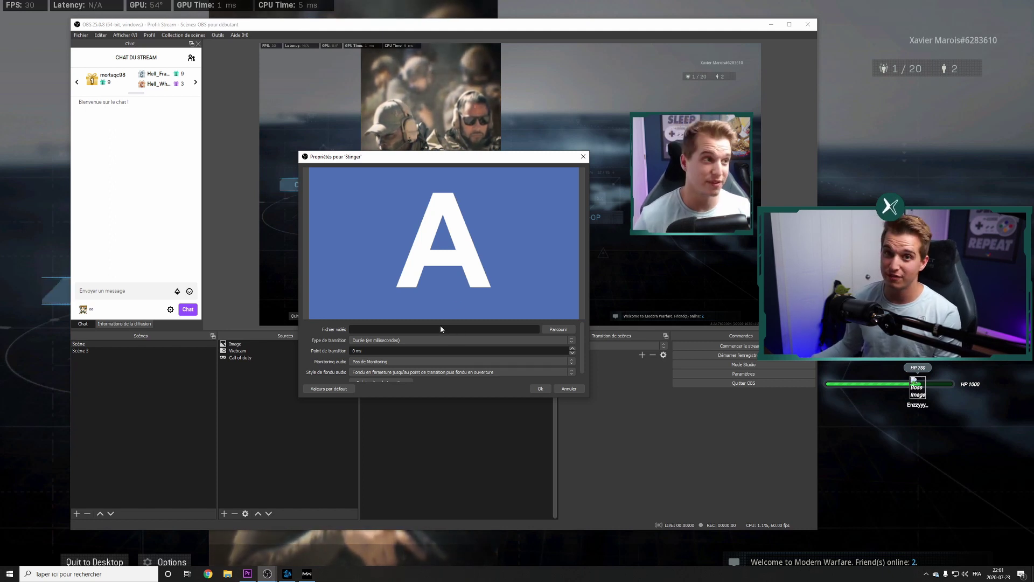
# Step: Set transition_sounded from the Stream_pack folder as the Stinger video and preview it by switching to Scène 3 and back
pyautogui.click(557, 330)
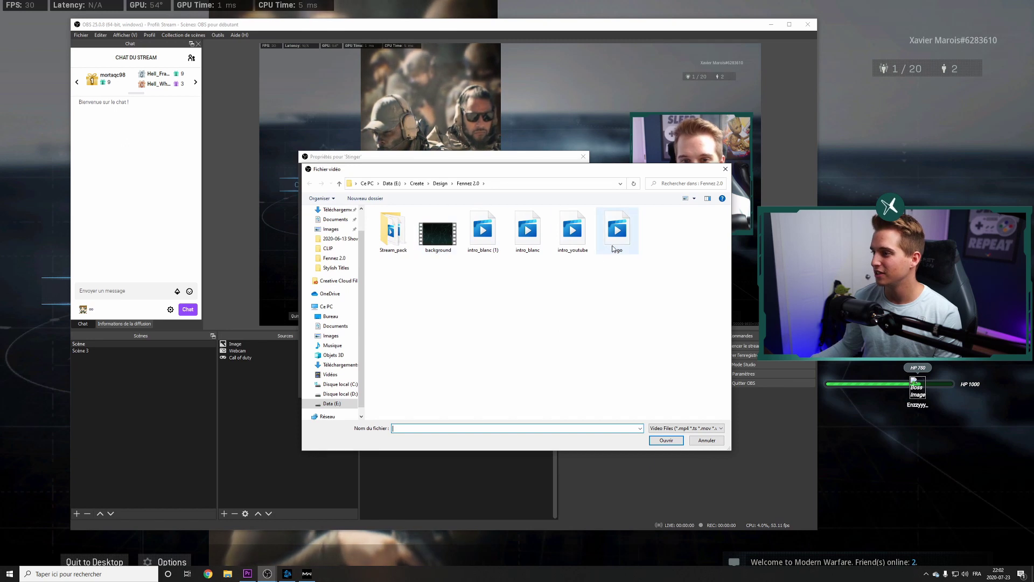
pyautogui.doubleClick(405, 231)
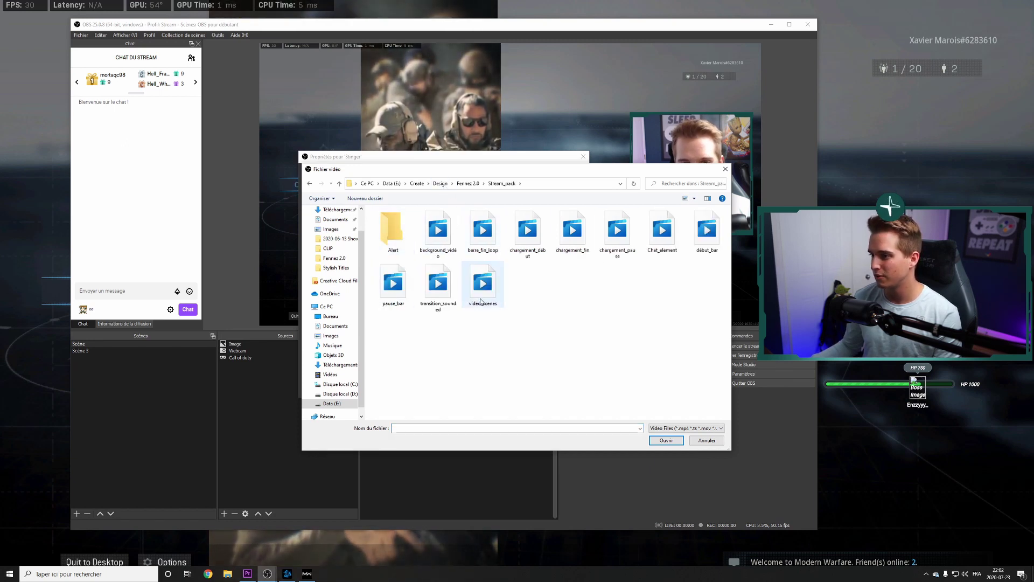
pyautogui.click(449, 290)
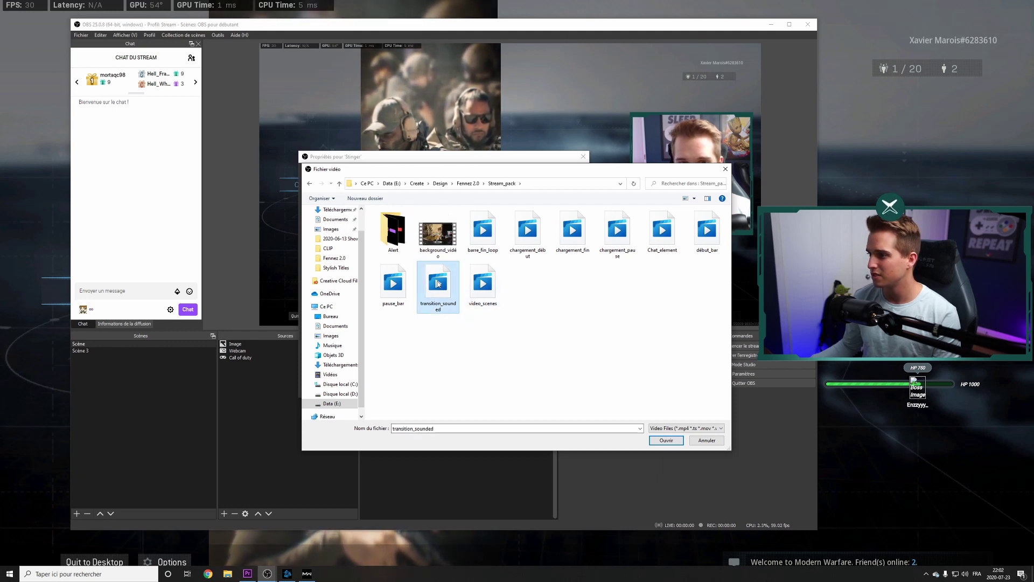
pyautogui.doubleClick(438, 287)
pyautogui.click(539, 389)
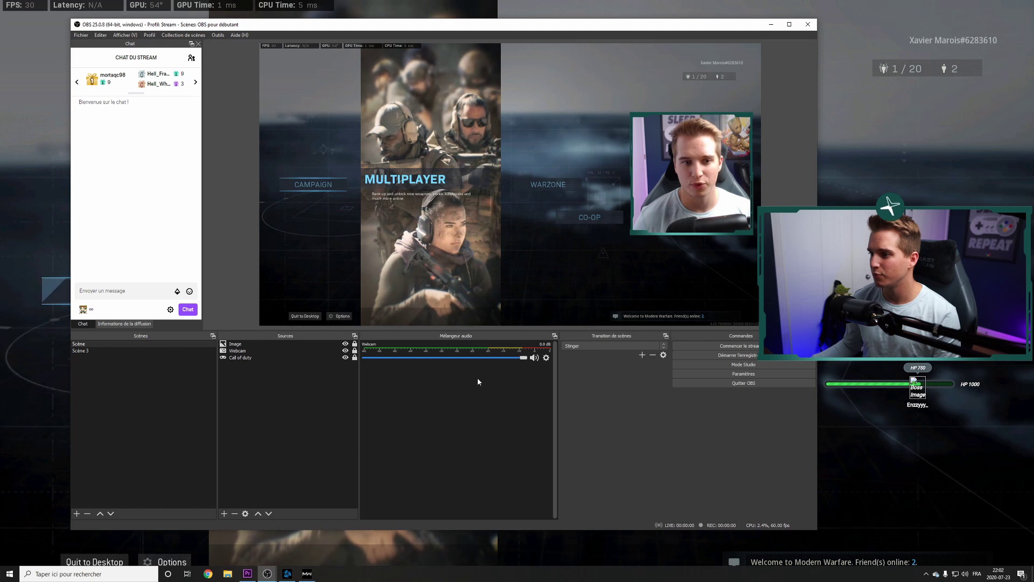
pyautogui.click(139, 350)
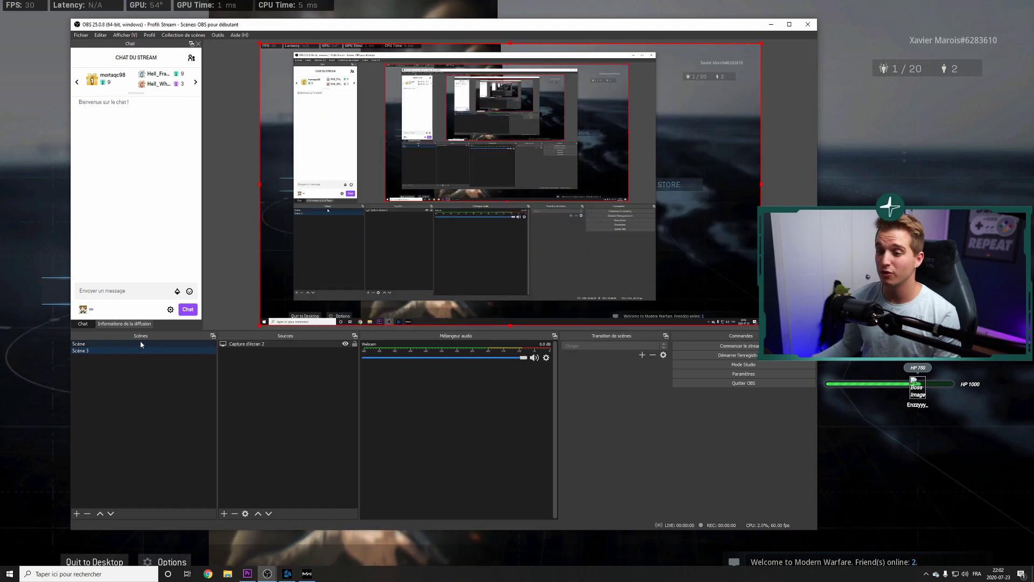
pyautogui.click(138, 343)
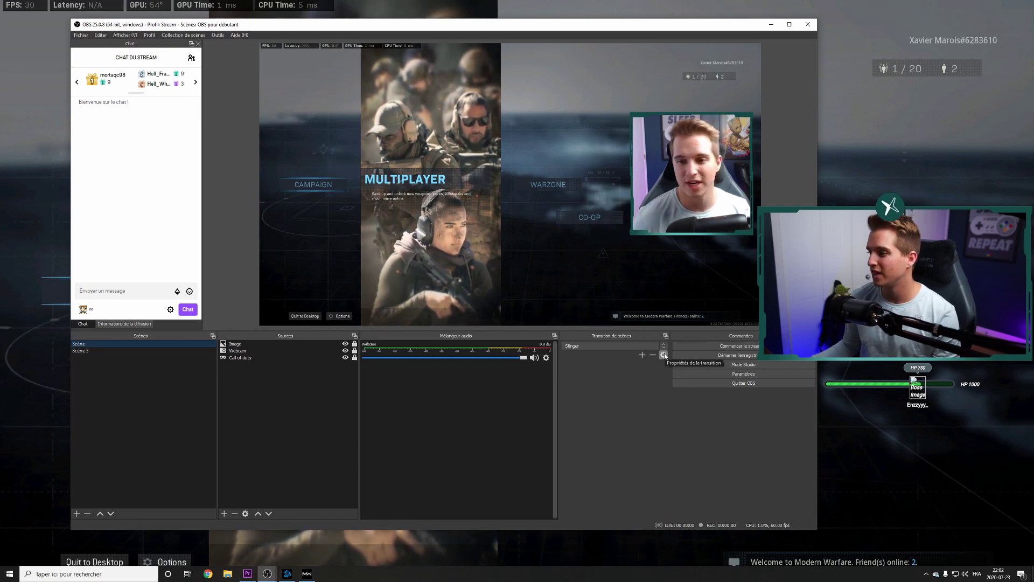
# Step: Set the Stinger's transition point to 1500 ms and preview it by switching to Scène 3 and back
pyautogui.click(663, 355)
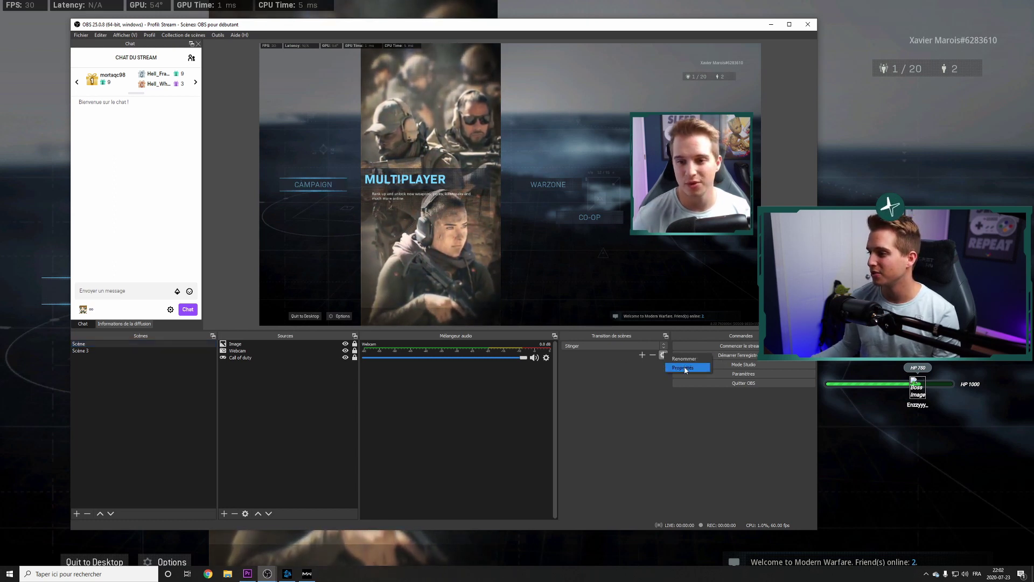
pyautogui.click(683, 368)
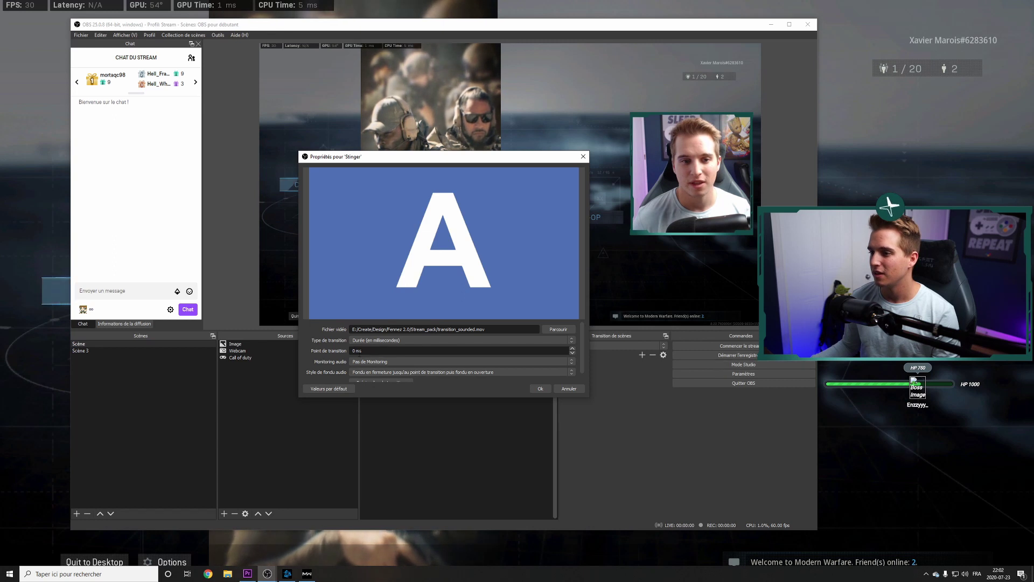
pyautogui.press('Tab')
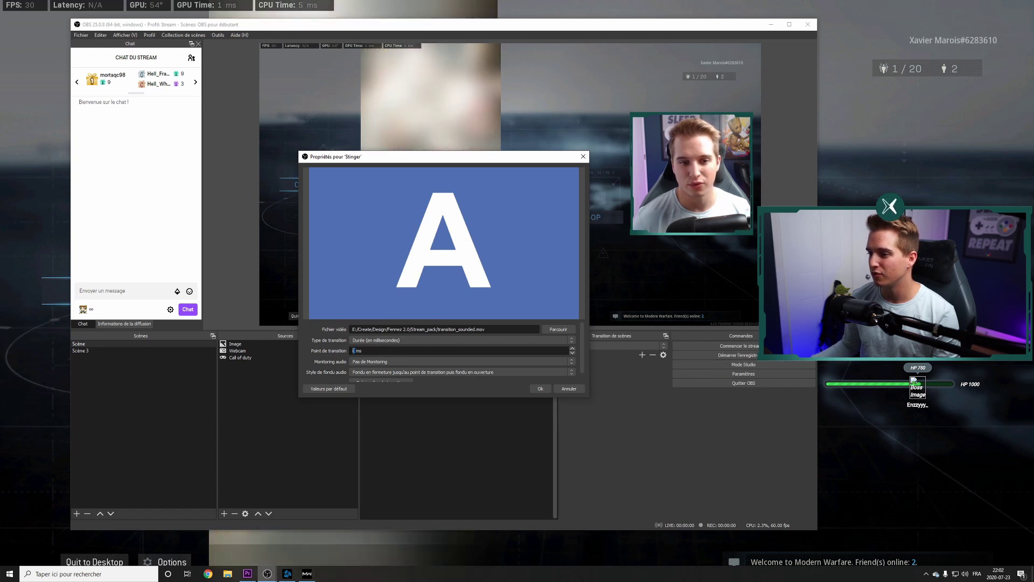
pyautogui.write('1500')
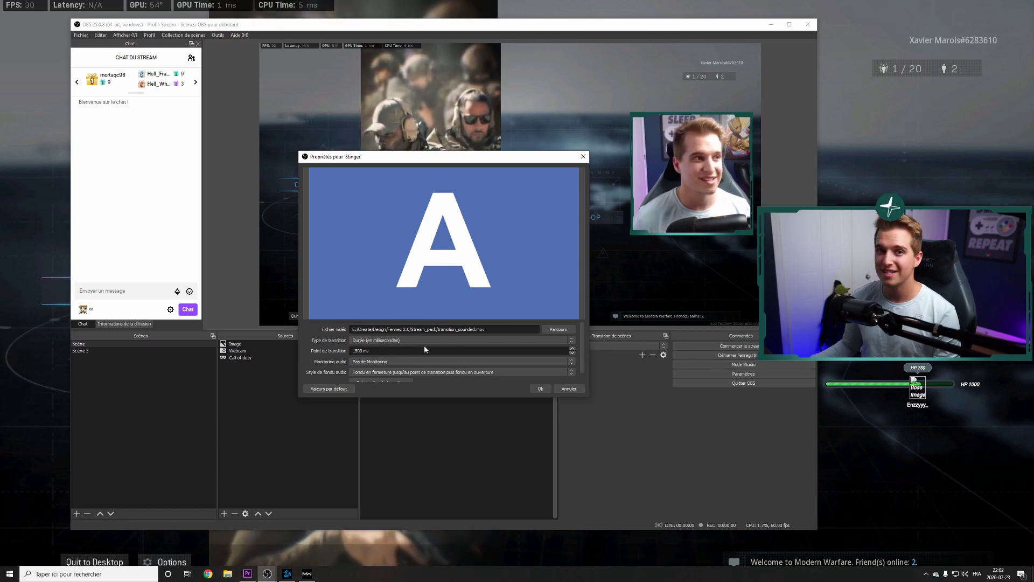
pyautogui.click(540, 388)
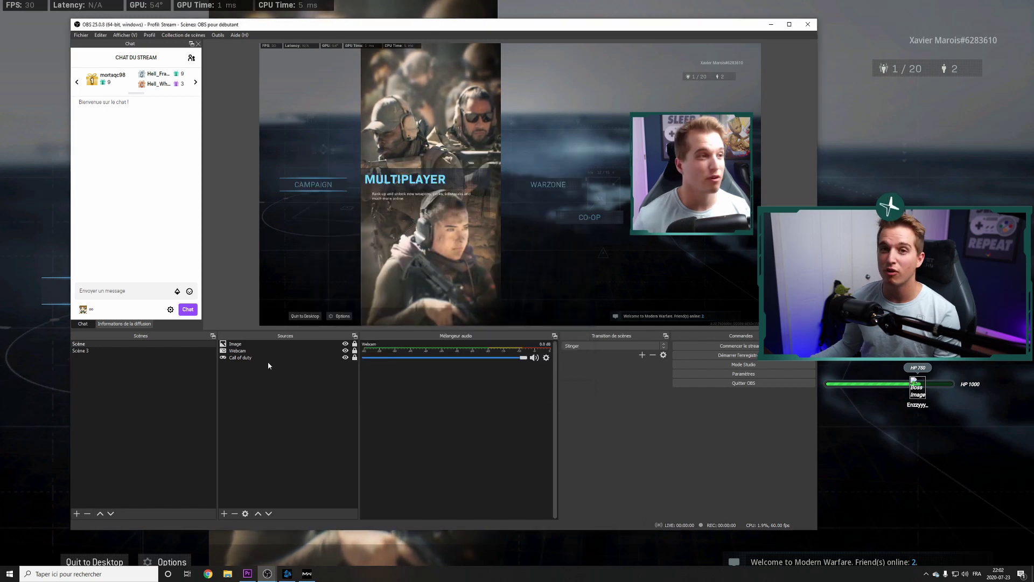
pyautogui.click(137, 353)
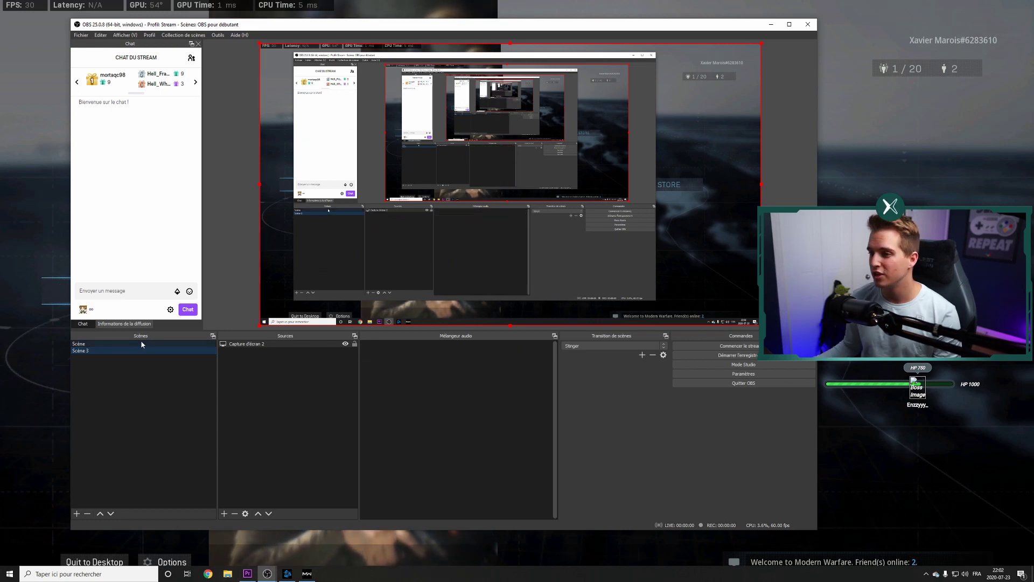
pyautogui.click(141, 343)
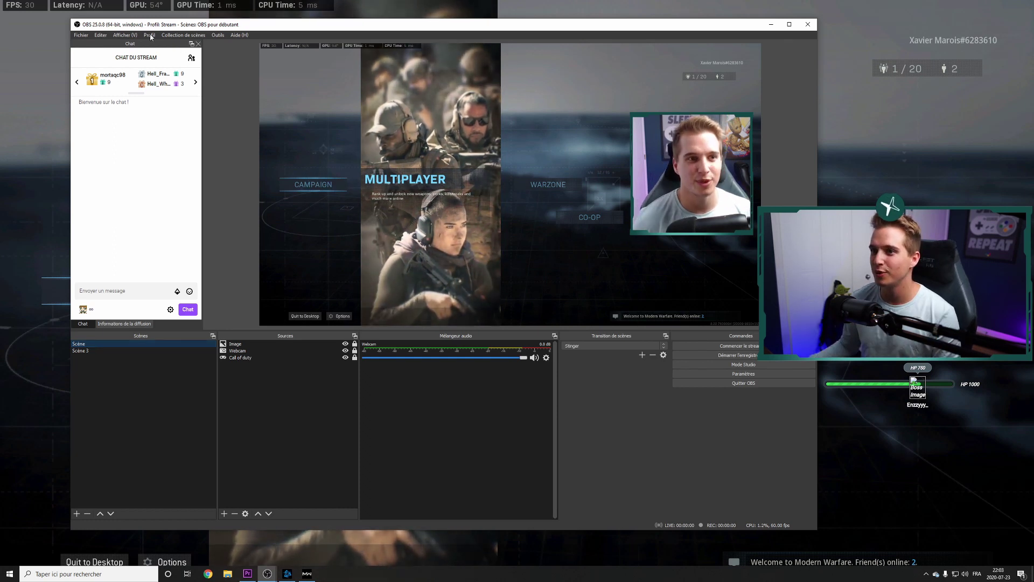
# Step: Create a new profile named "Video"
pyautogui.click(149, 35)
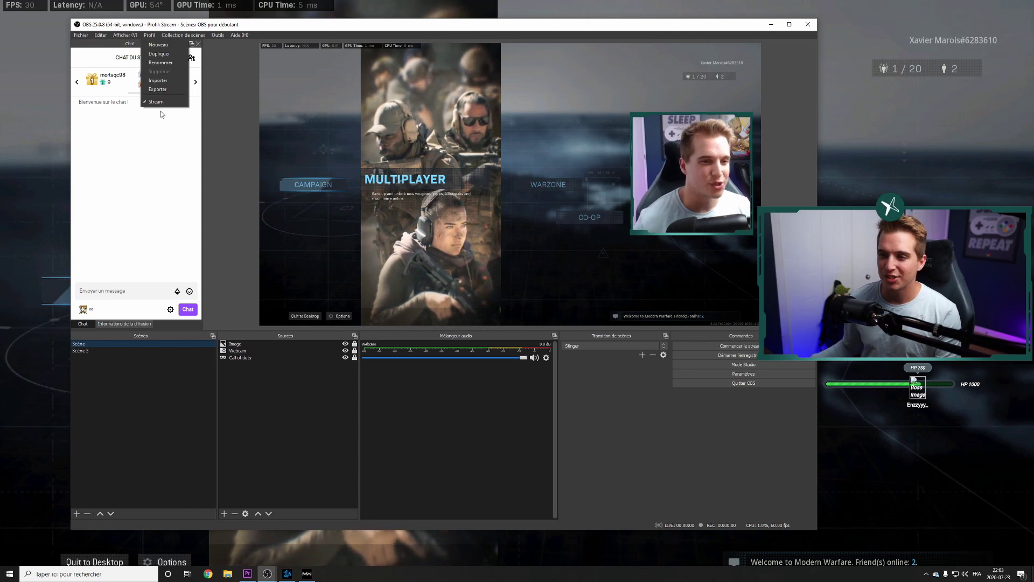
pyautogui.click(175, 48)
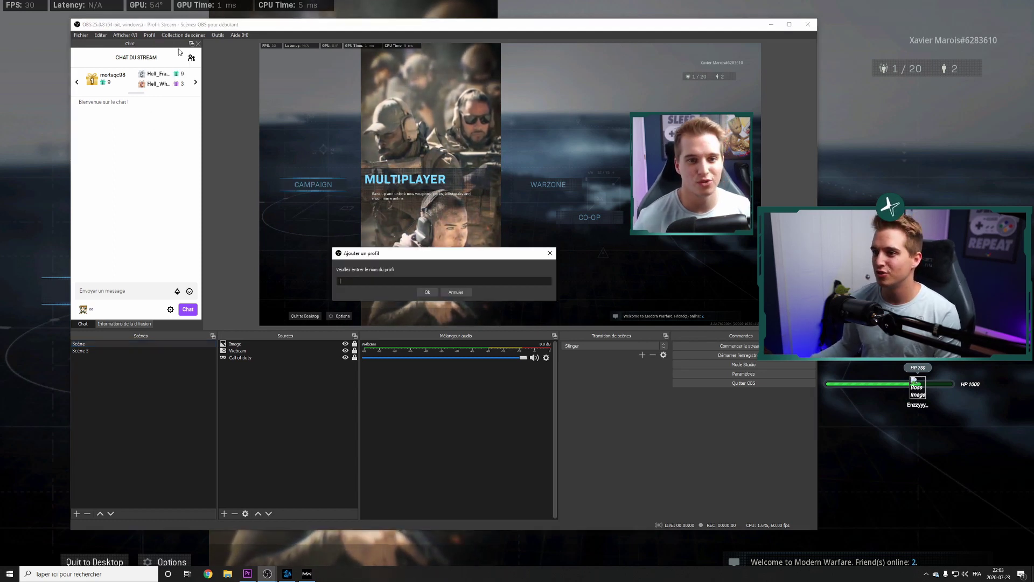
pyautogui.write('Video')
pyautogui.press('Return')
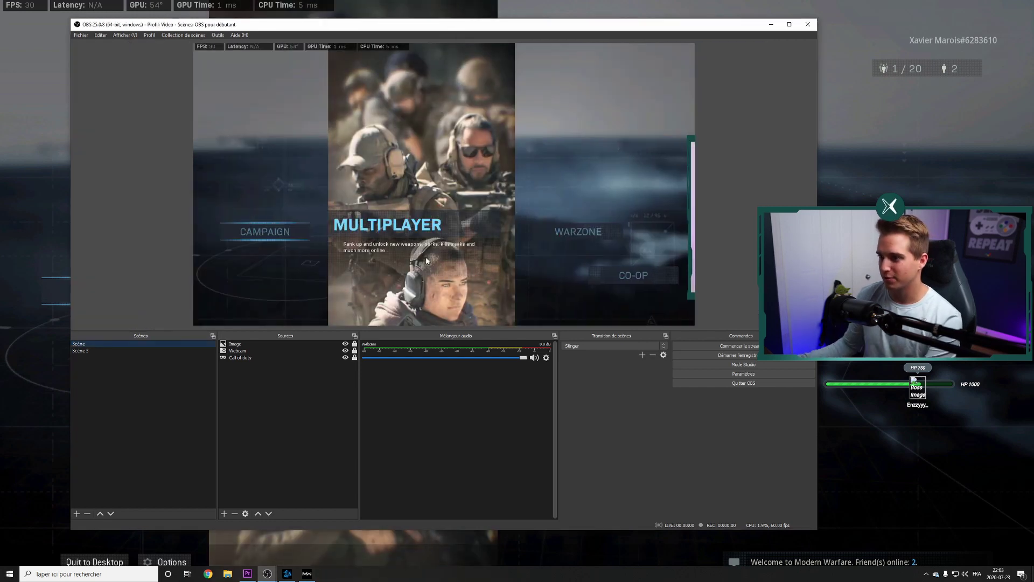
# Step: Switch back to the Stream profile
pyautogui.click(137, 36)
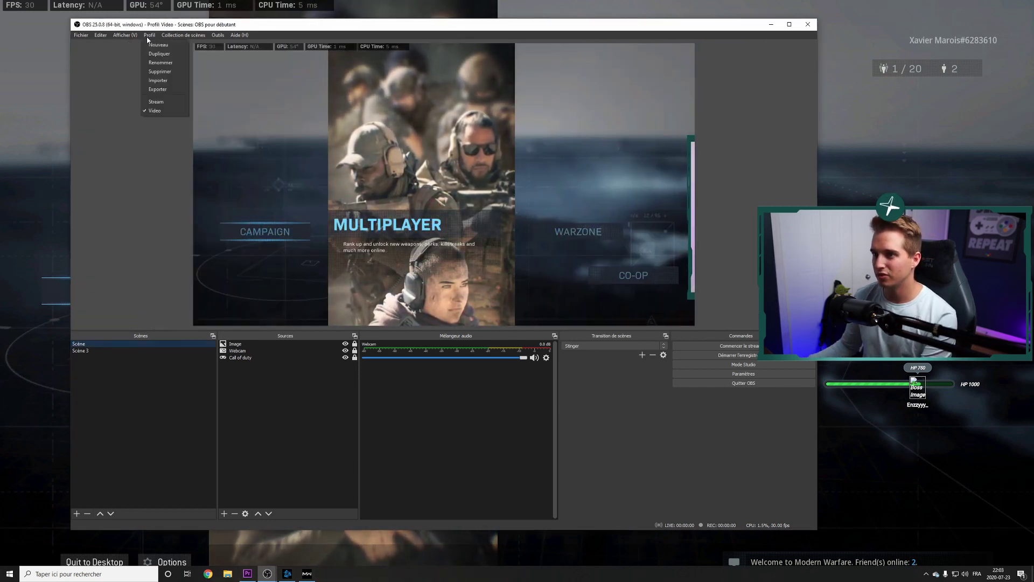
pyautogui.moveTo(149, 35)
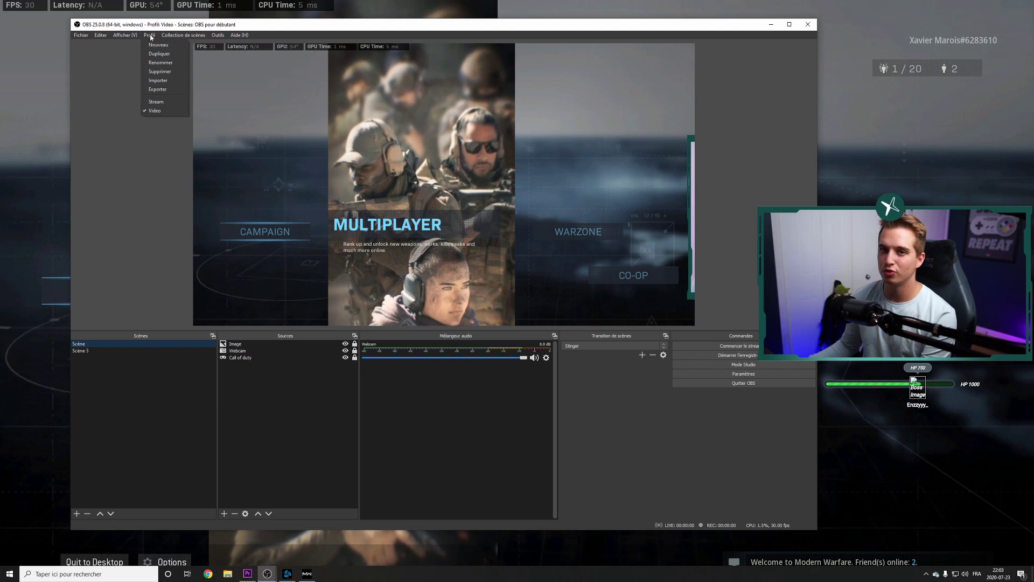
pyautogui.click(173, 105)
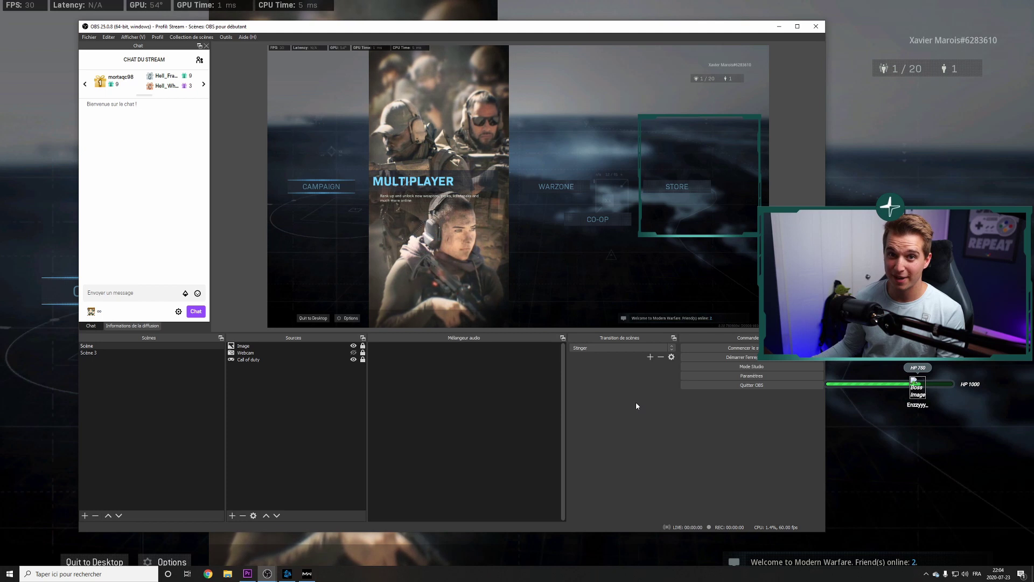
# Step: In the general settings, toggle automatic recording during a stream twice and set the source snapping sensitivity to 10,0
pyautogui.click(750, 377)
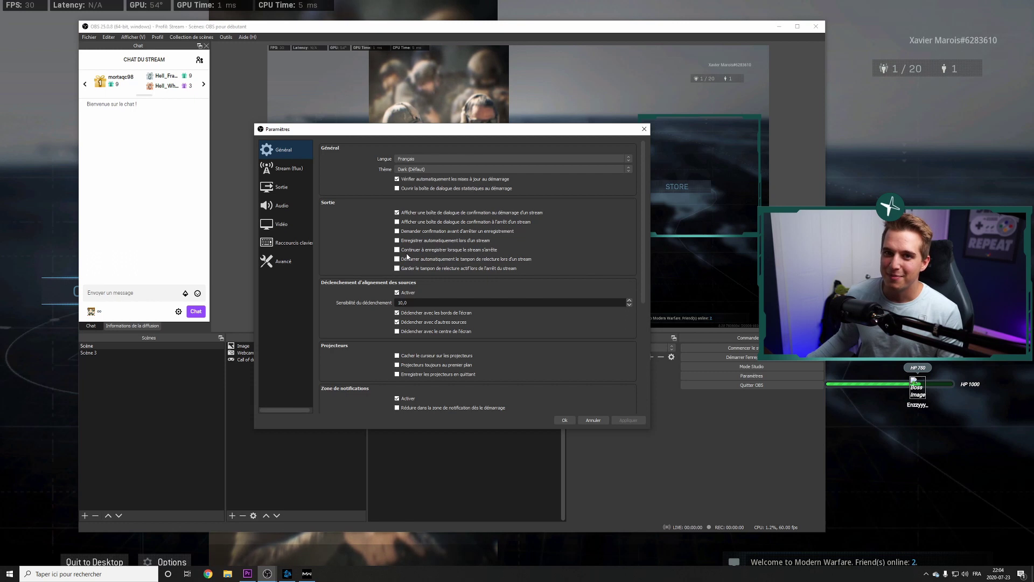
pyautogui.doubleClick(397, 241)
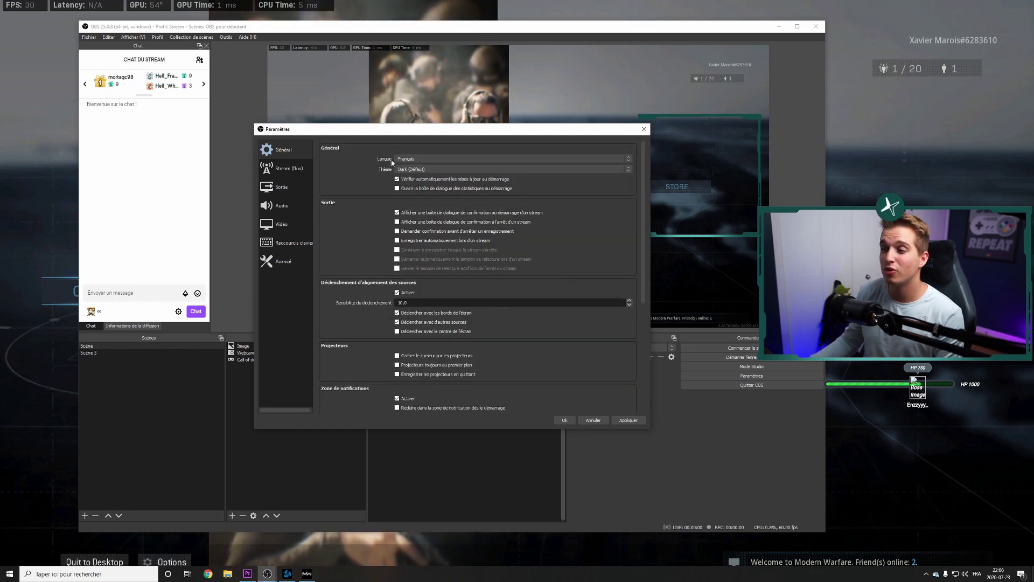
pyautogui.scroll(-5, 532, 300)
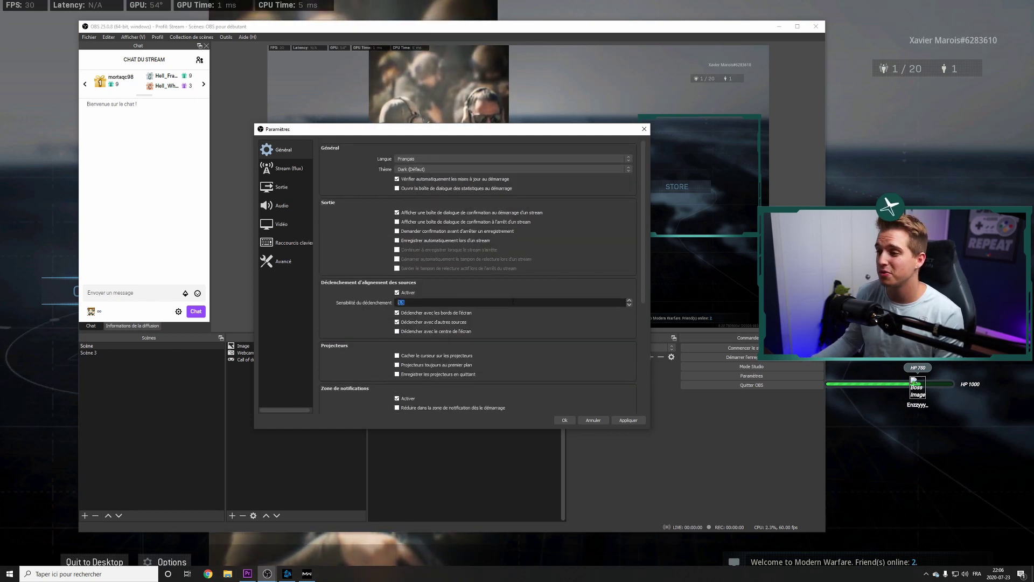
pyautogui.write('10,0')
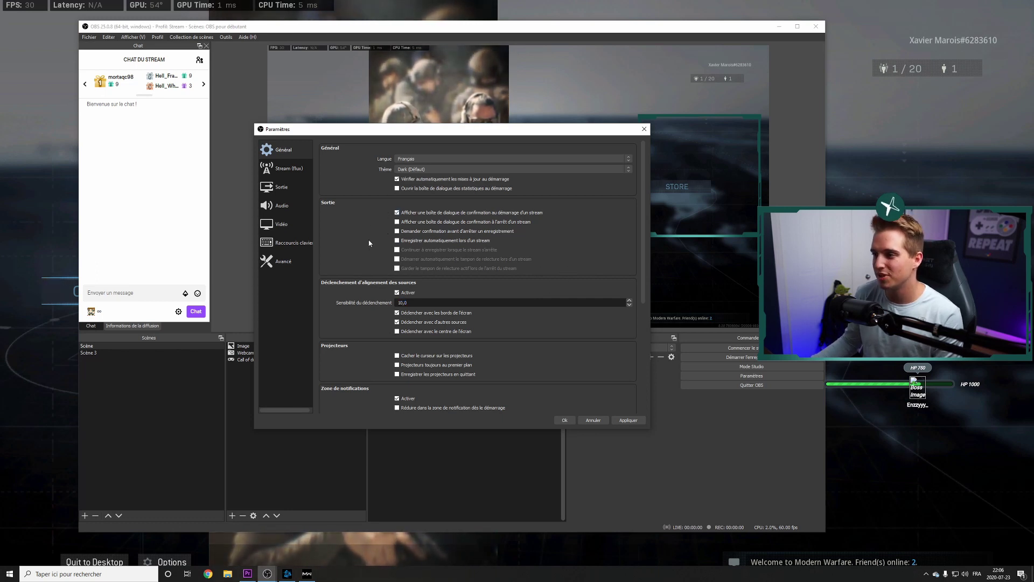
# Step: In the stream settings, choose Twitch as the service and Auto (Recommandé) as the server
pyautogui.click(302, 173)
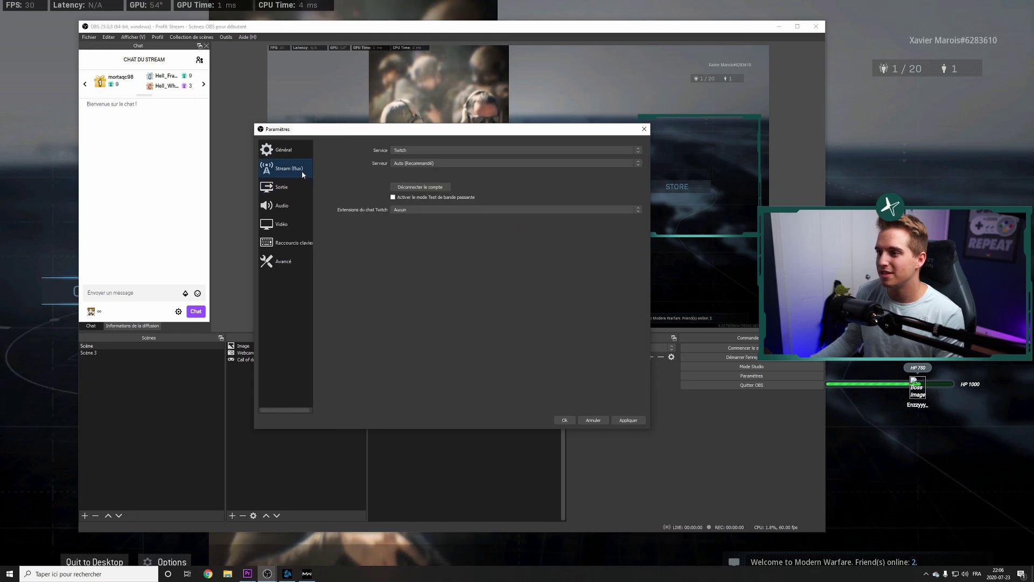
pyautogui.click(436, 152)
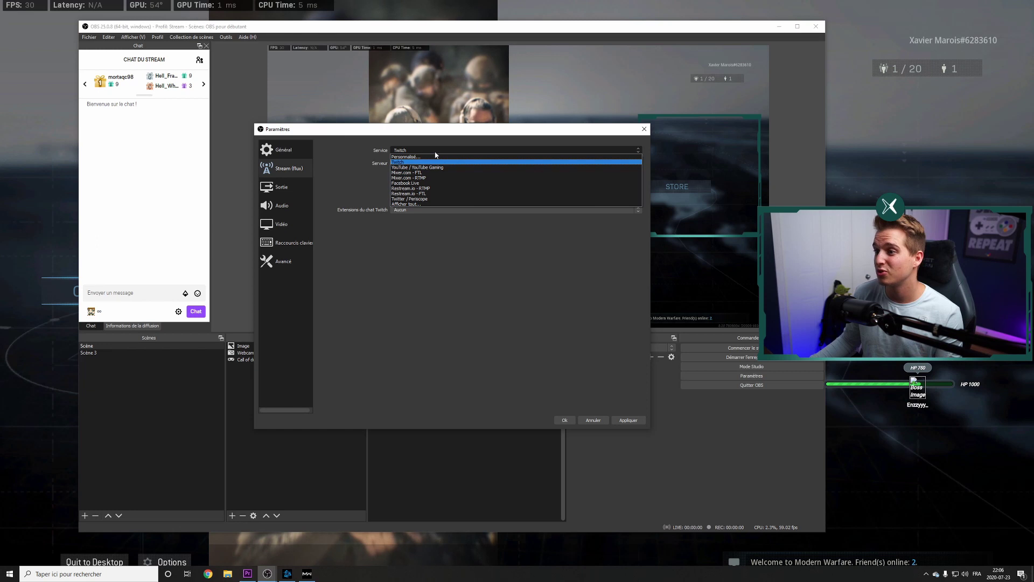
pyautogui.click(431, 161)
pyautogui.click(462, 163)
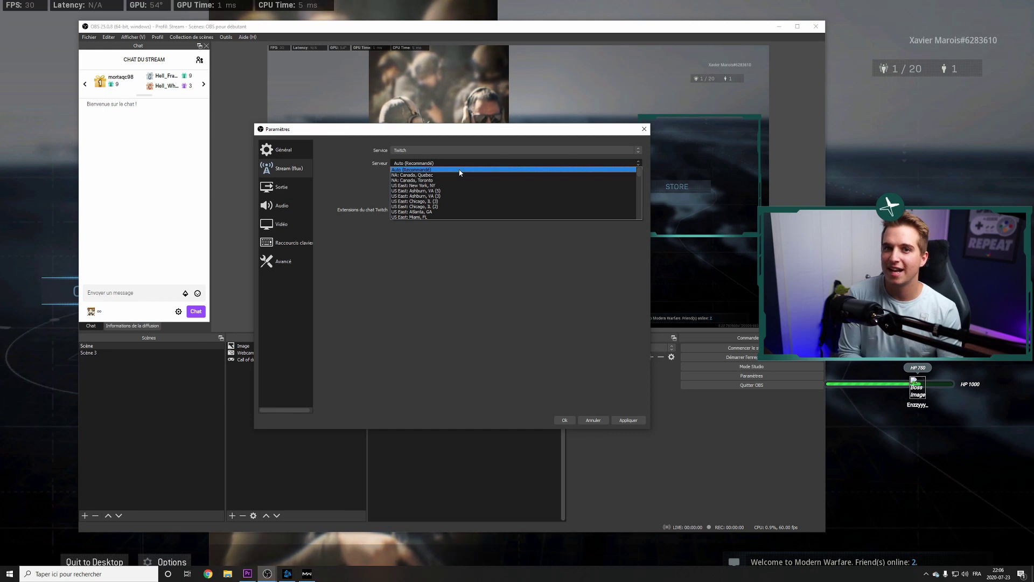
pyautogui.click(461, 170)
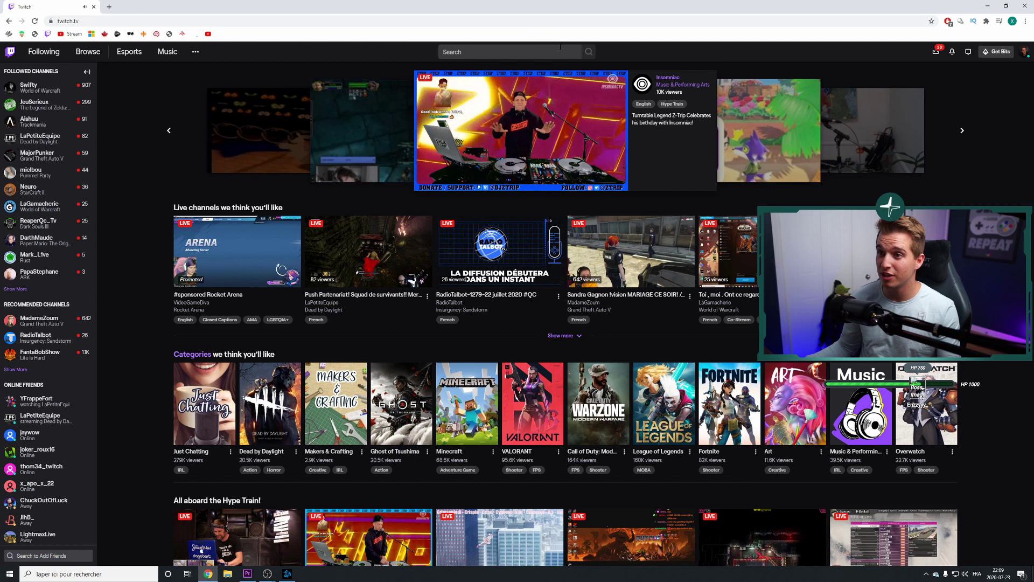
# Step: On the Twitch website, open the account's channel settings and copy the primary stream key
pyautogui.click(1024, 52)
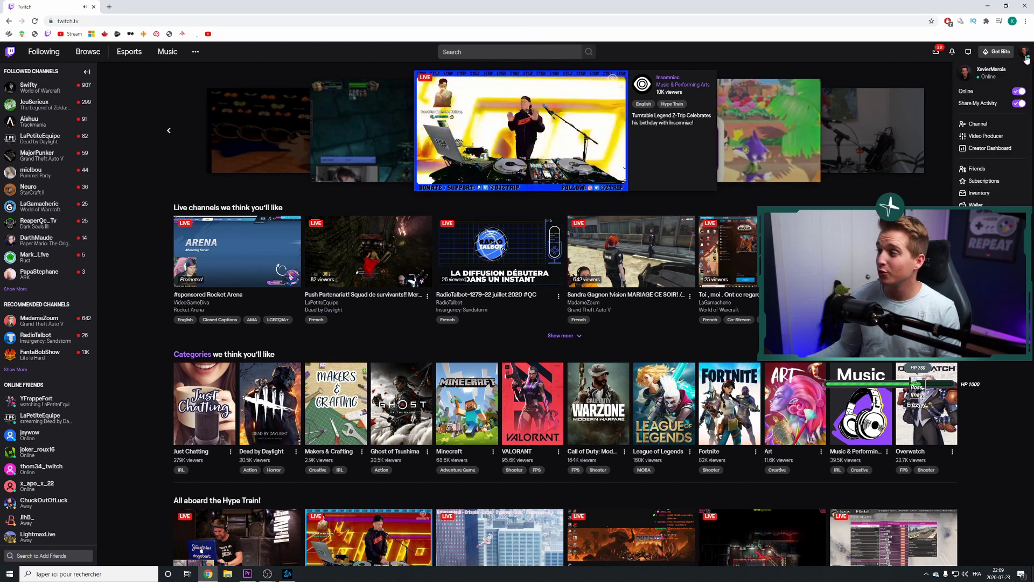
pyautogui.click(975, 217)
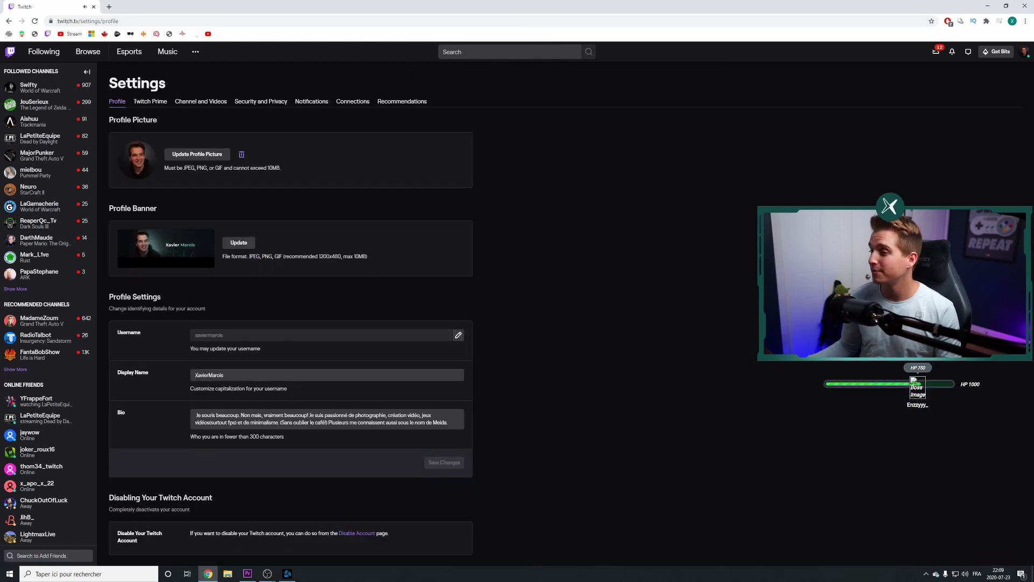
pyautogui.click(212, 101)
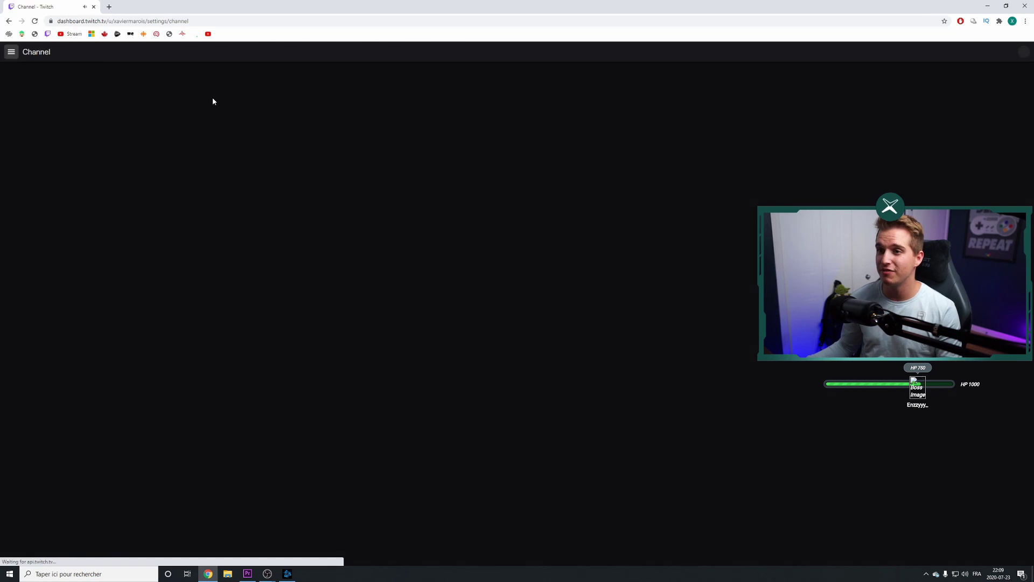
pyautogui.moveTo(365, 111)
pyautogui.mouseDown()
pyautogui.moveTo(404, 106)
pyautogui.moveTo(356, 105)
pyautogui.moveTo(405, 108)
pyautogui.moveTo(371, 109)
pyautogui.mouseUp()
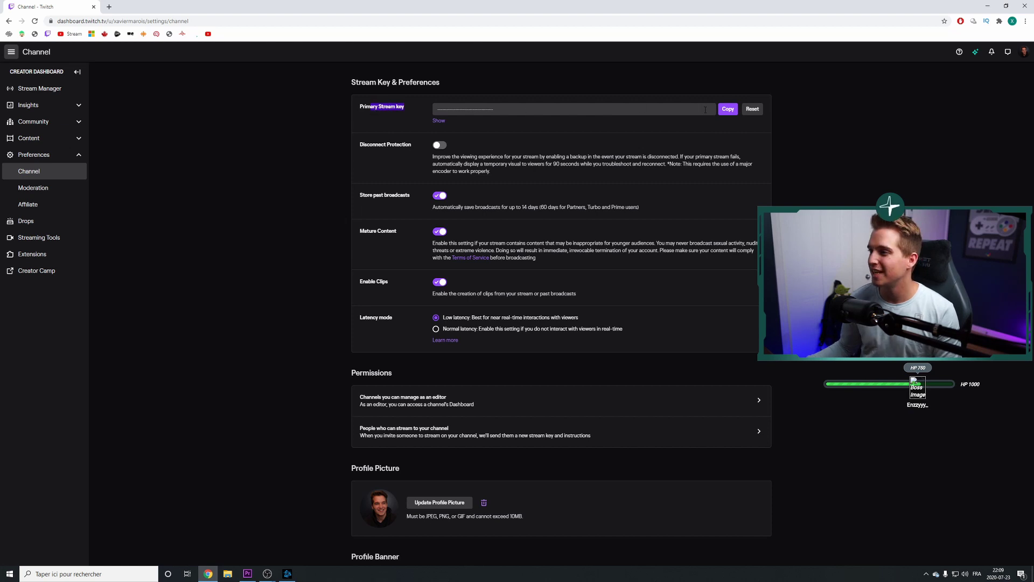
pyautogui.click(731, 109)
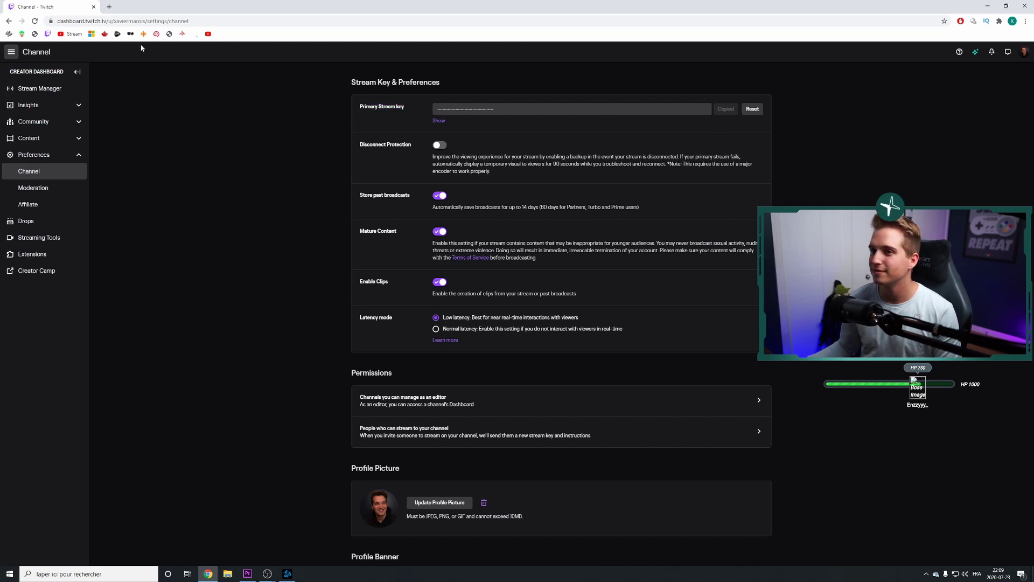
# Step: Switch back to OBS and, in the output settings, choose NVIDIA NVENC H.264 (new) as the streaming encoder
pyautogui.hotkey('alt', 'Tab')
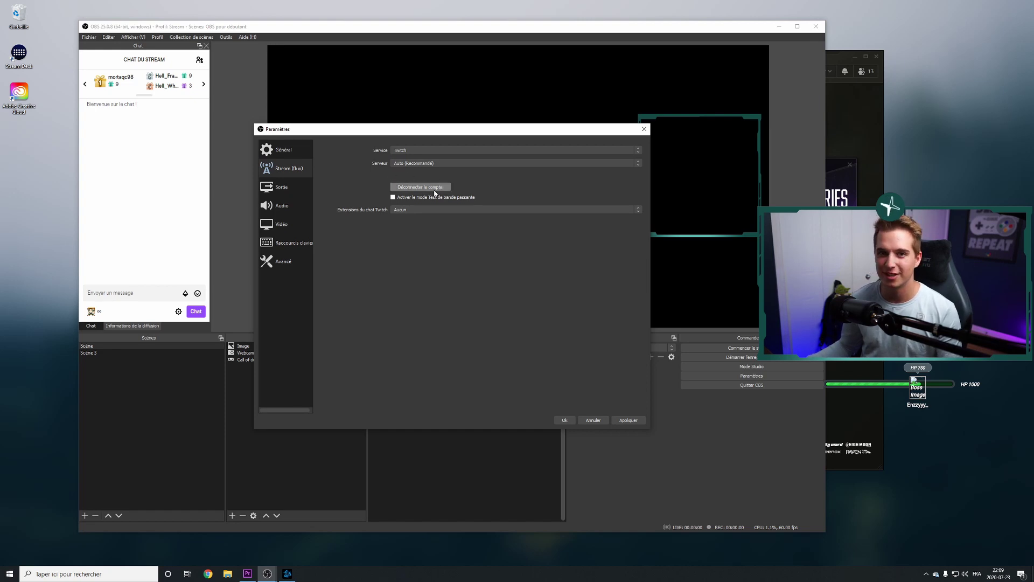
pyautogui.click(286, 186)
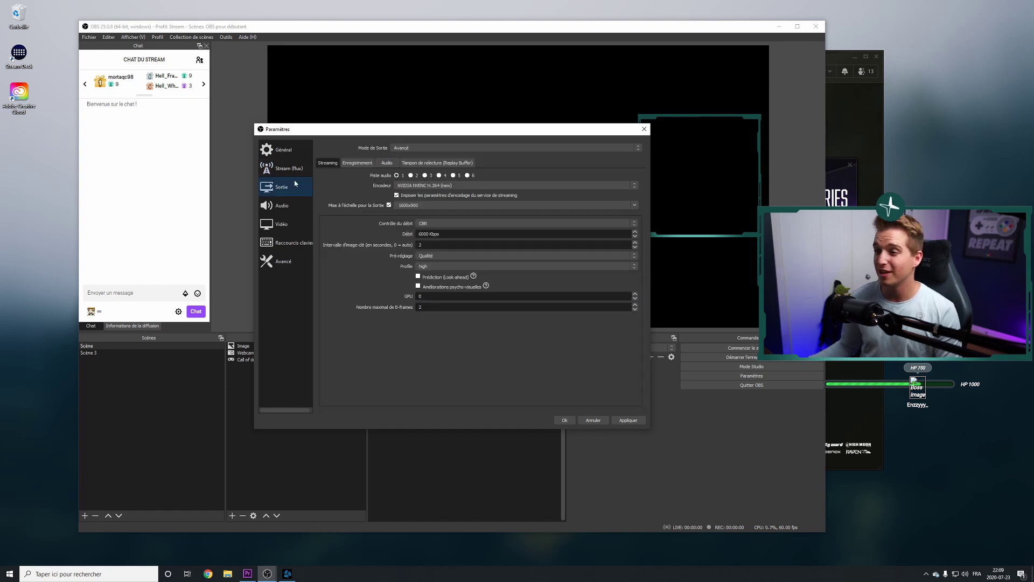
pyautogui.click(458, 185)
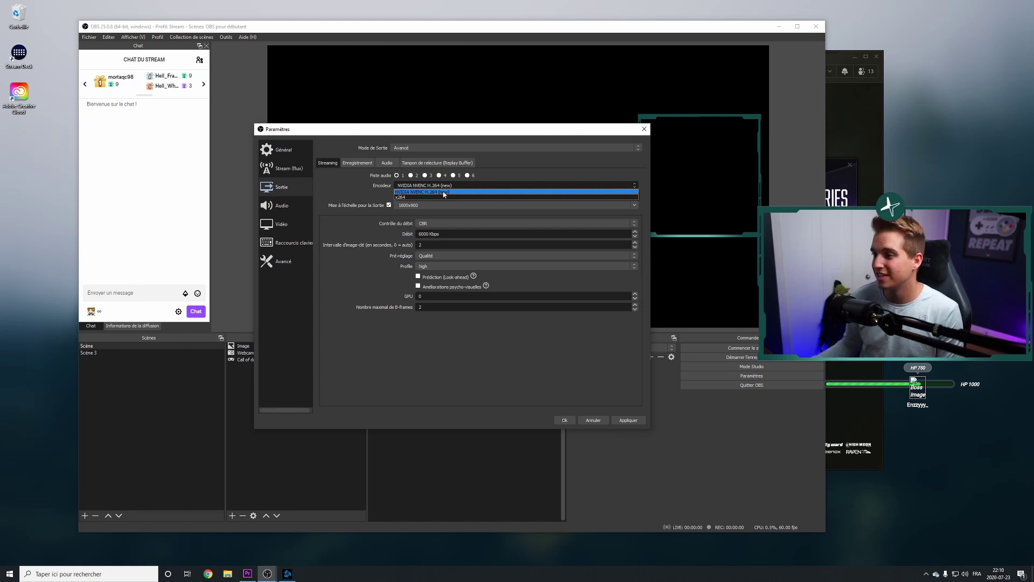
pyautogui.click(444, 192)
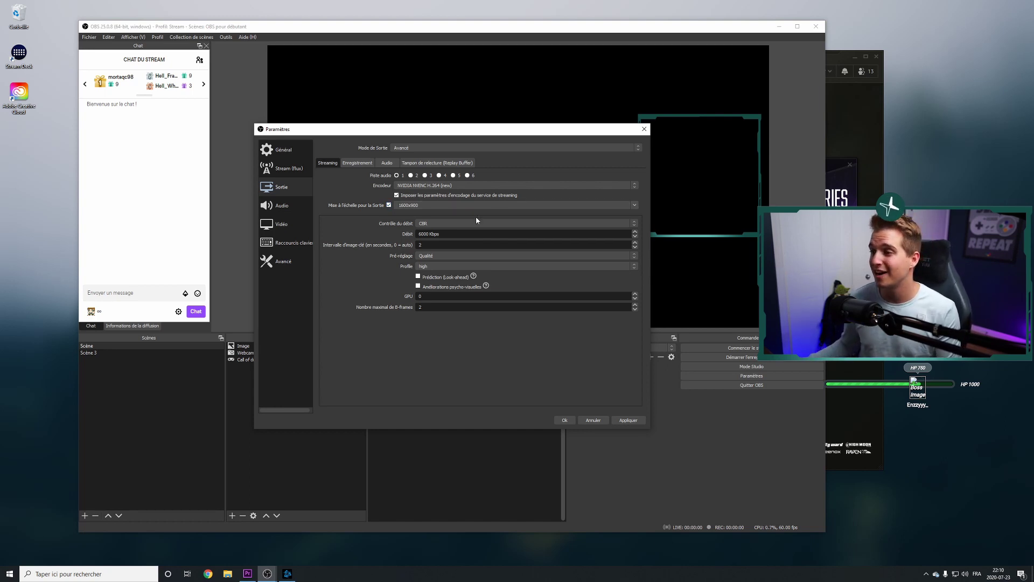
# Step: Try 1280x720 as the rescaled streaming output resolution, and finally set it to 1920x1080
pyautogui.doubleClick(451, 203)
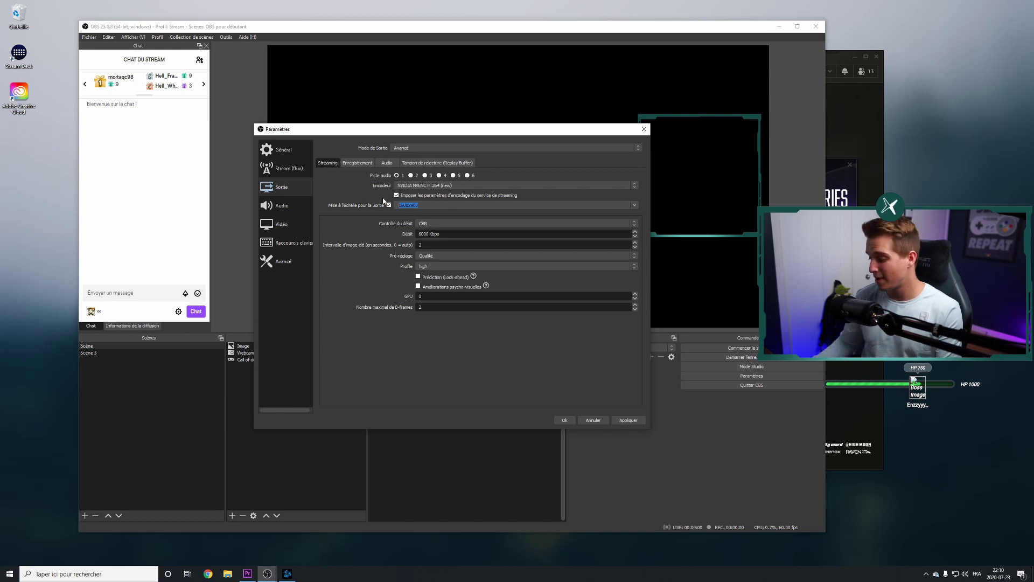
pyautogui.press('BackSpace')
pyautogui.write('16')
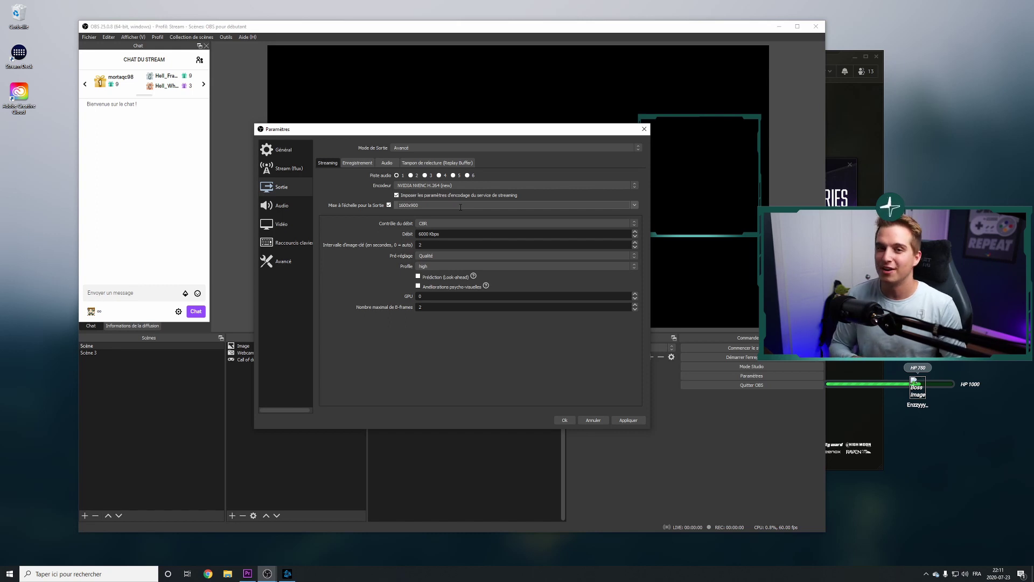
pyautogui.click(635, 207)
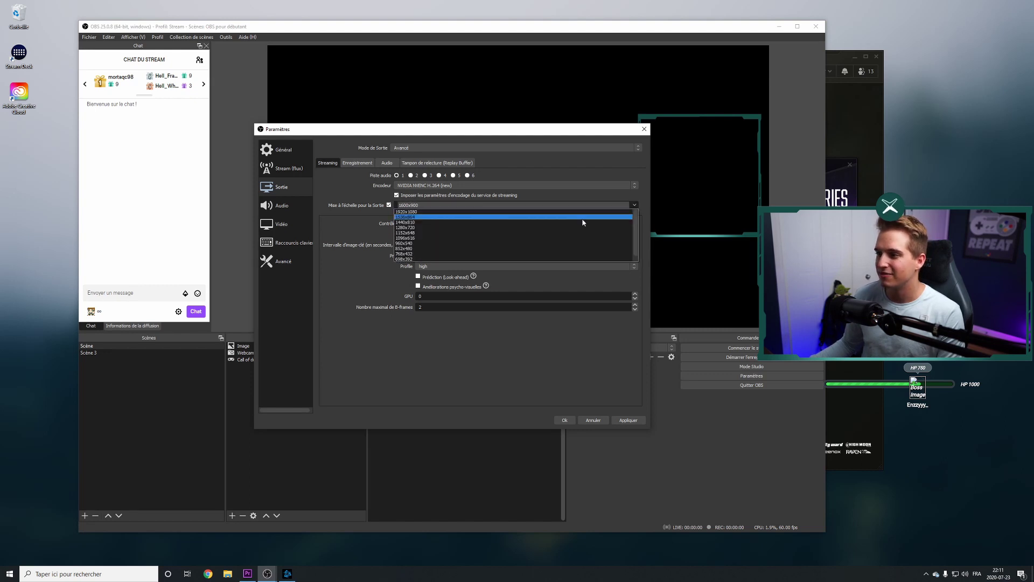
pyautogui.click(464, 227)
pyautogui.click(634, 204)
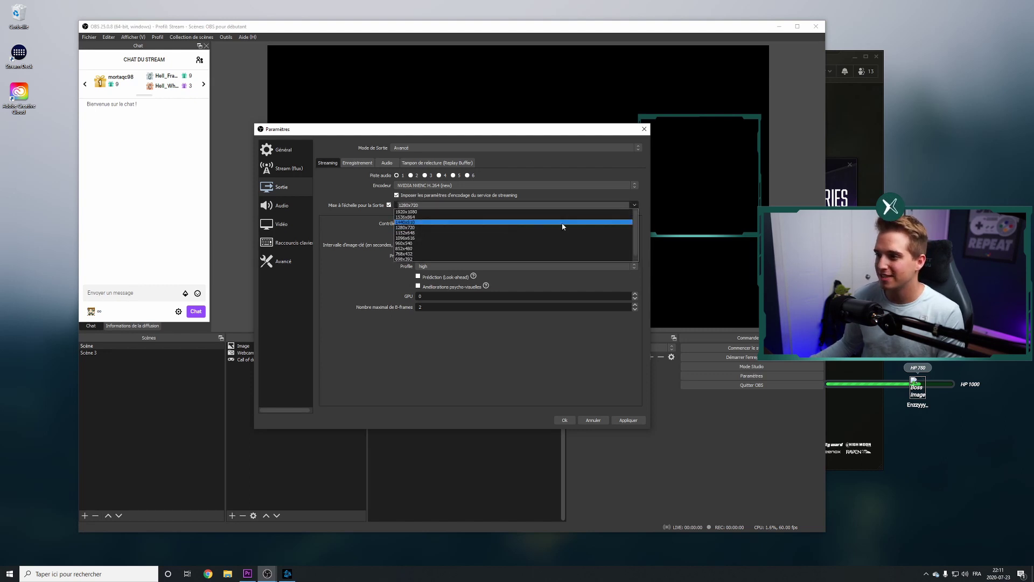
pyautogui.click(496, 212)
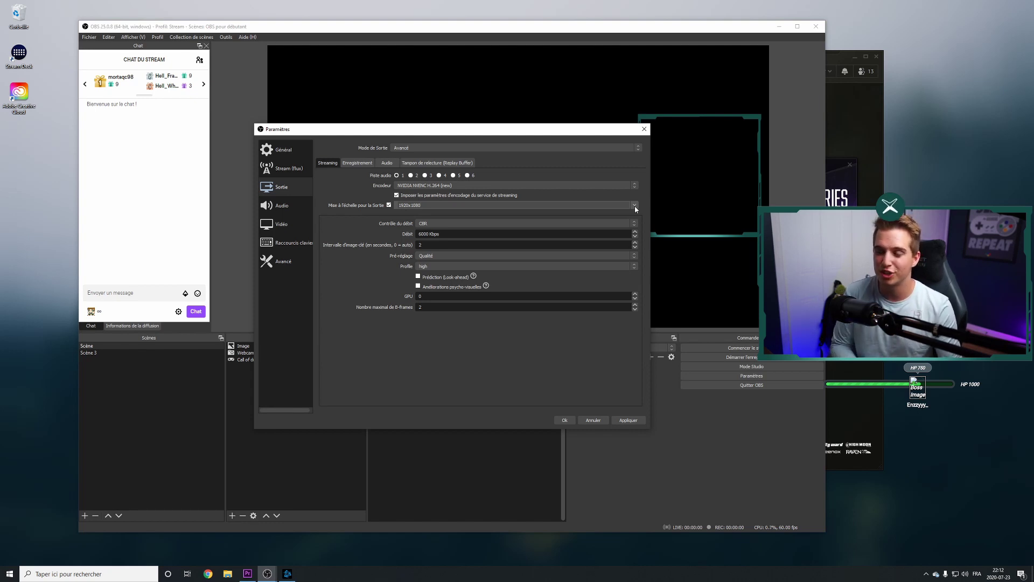
# Step: Choose CBR as the streaming rate control and highlight the bitrate value without editing it
pyautogui.click(592, 223)
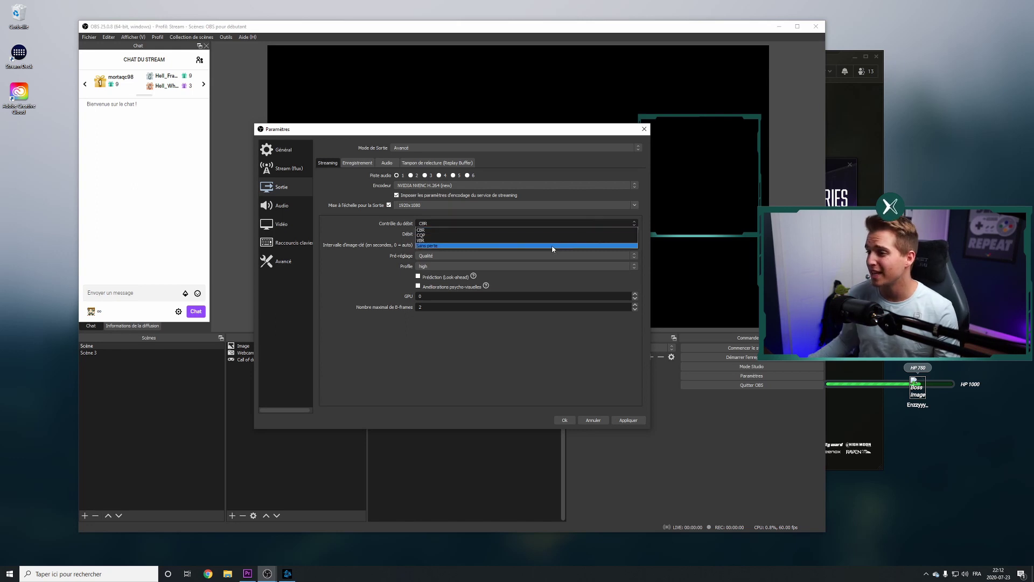
pyautogui.click(519, 230)
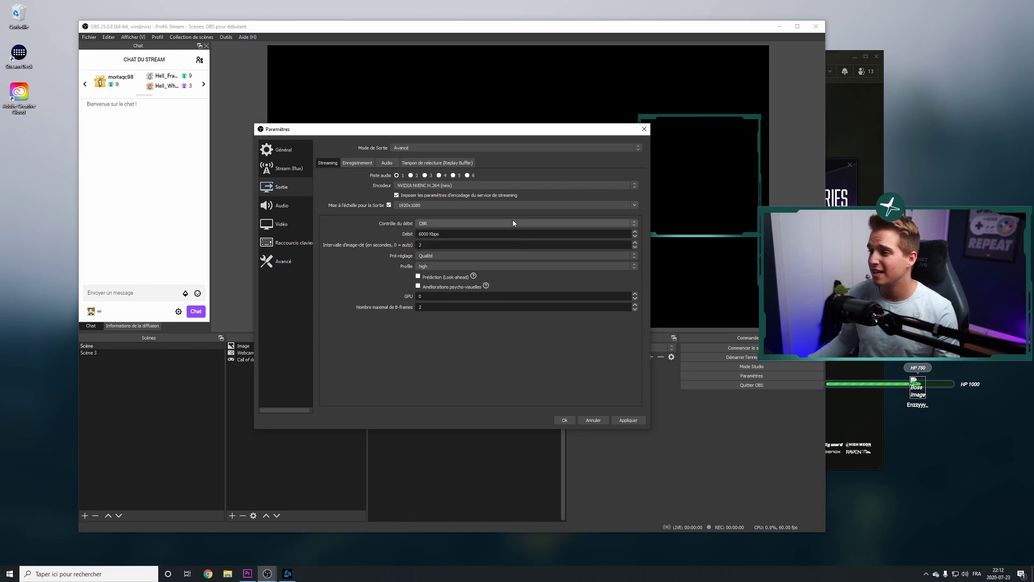
pyautogui.doubleClick(423, 234)
pyautogui.tripleClick(456, 234)
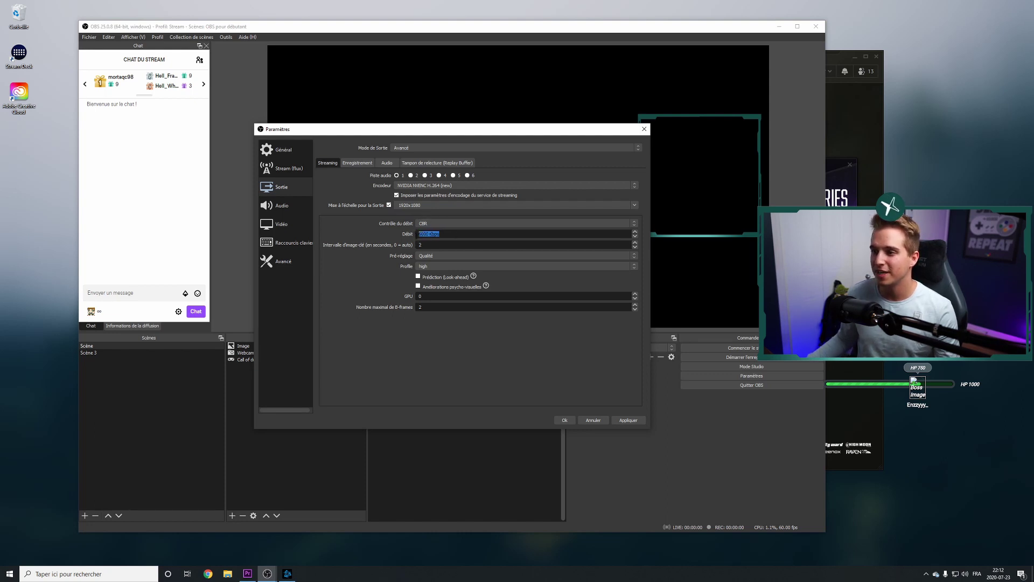
pyautogui.click(455, 233)
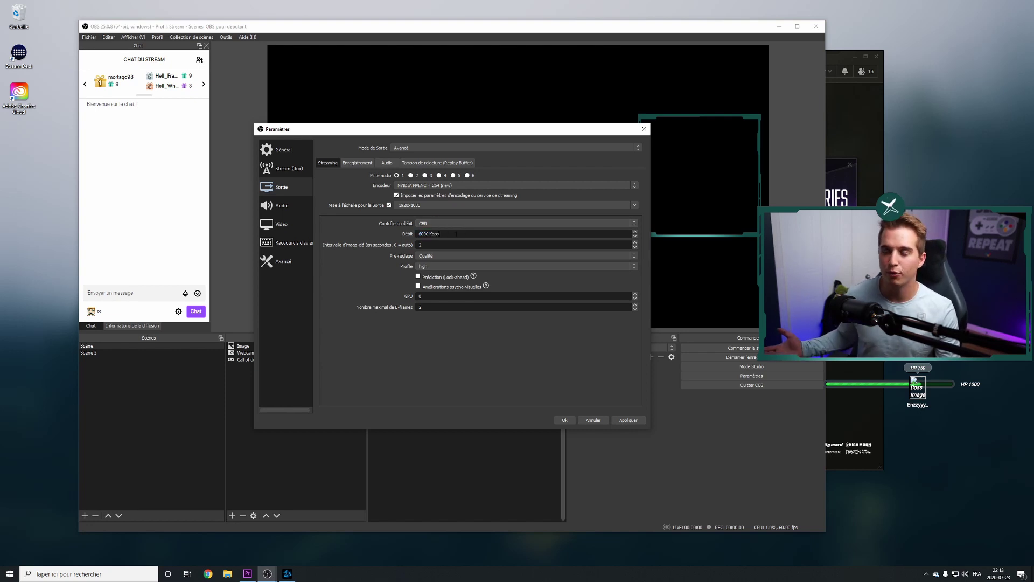
pyautogui.tripleClick(455, 234)
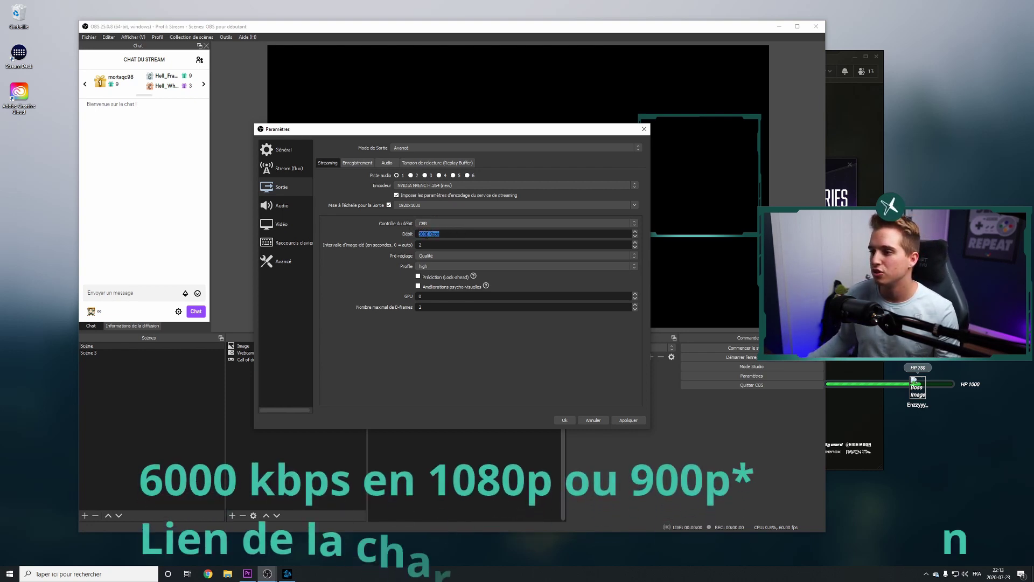
pyautogui.click(428, 233)
pyautogui.moveTo(426, 235); pyautogui.dragTo(418, 235)
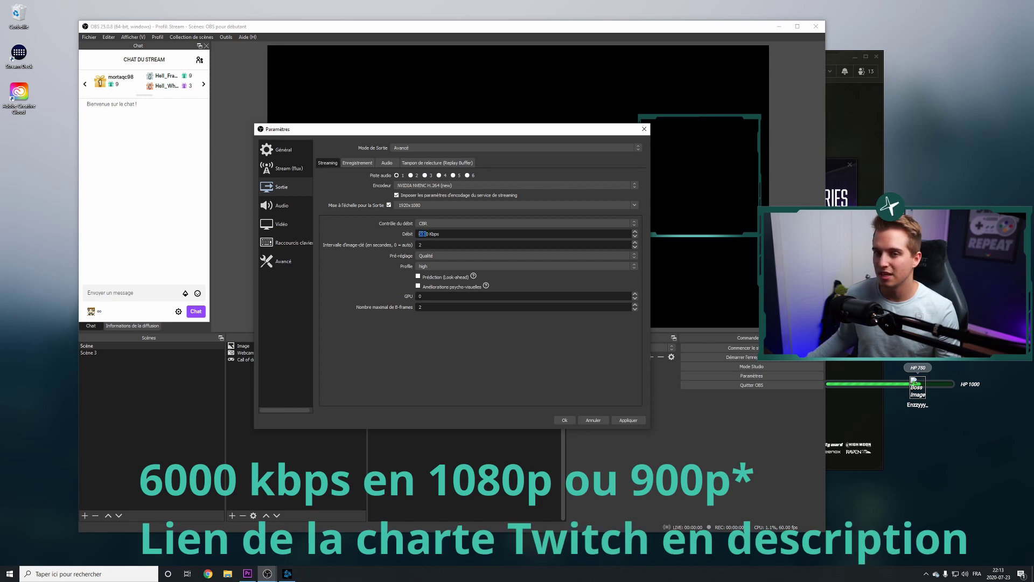
pyautogui.click(453, 234)
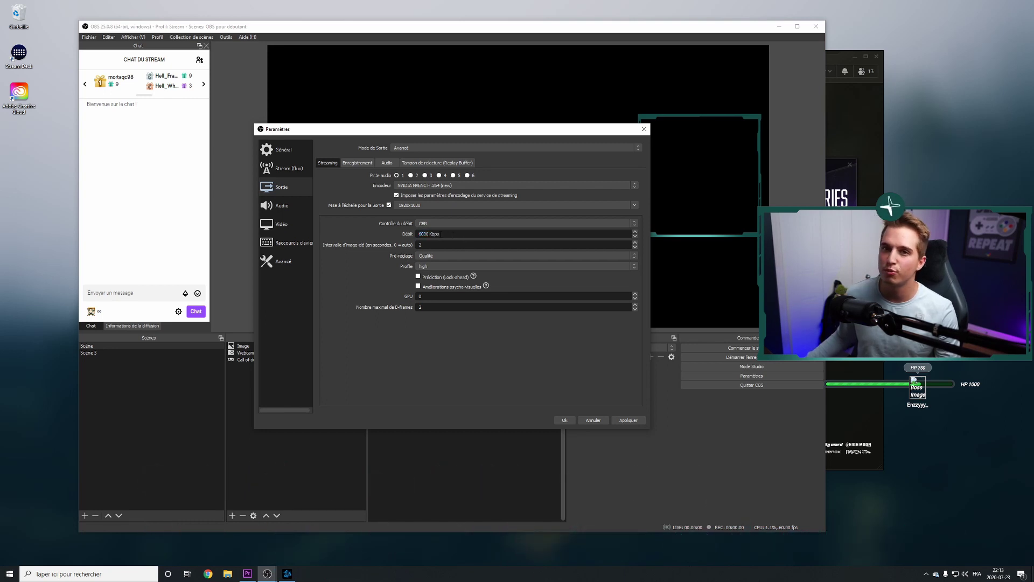
pyautogui.moveTo(429, 235); pyautogui.dragTo(418, 238)
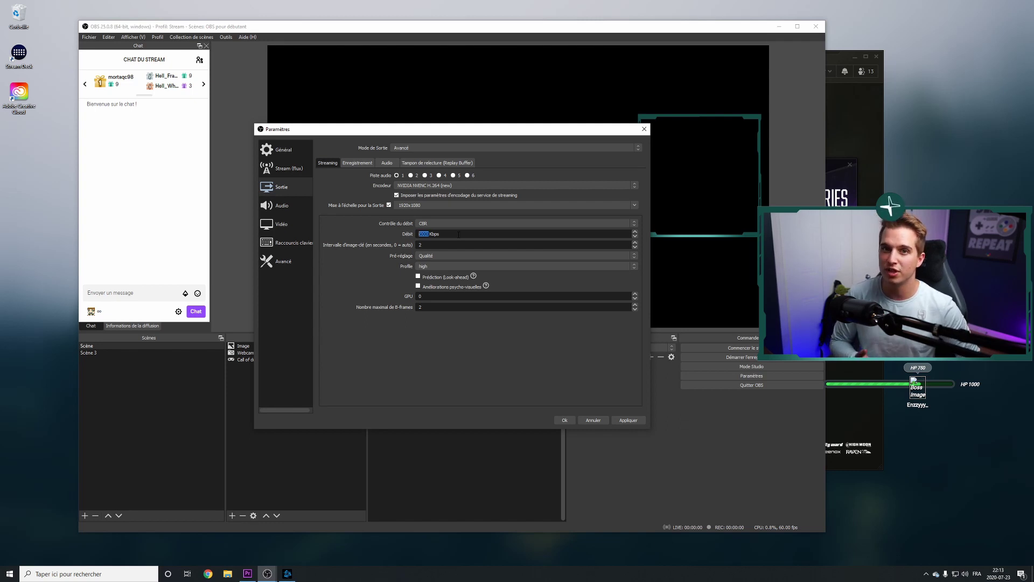
pyautogui.click(458, 235)
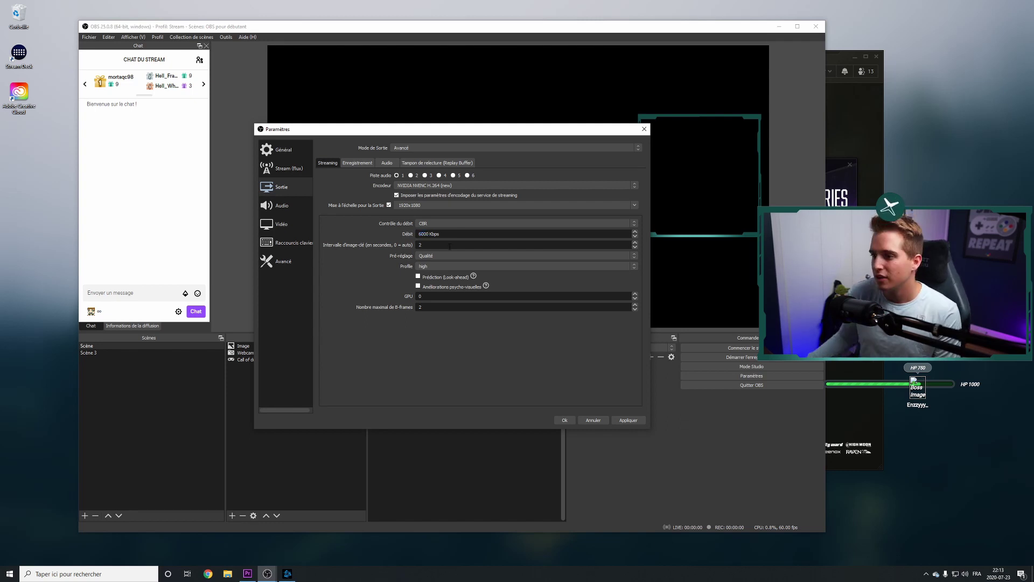
# Step: Set the streaming encoder's preset to Qualité and its profile to high
pyautogui.click(465, 255)
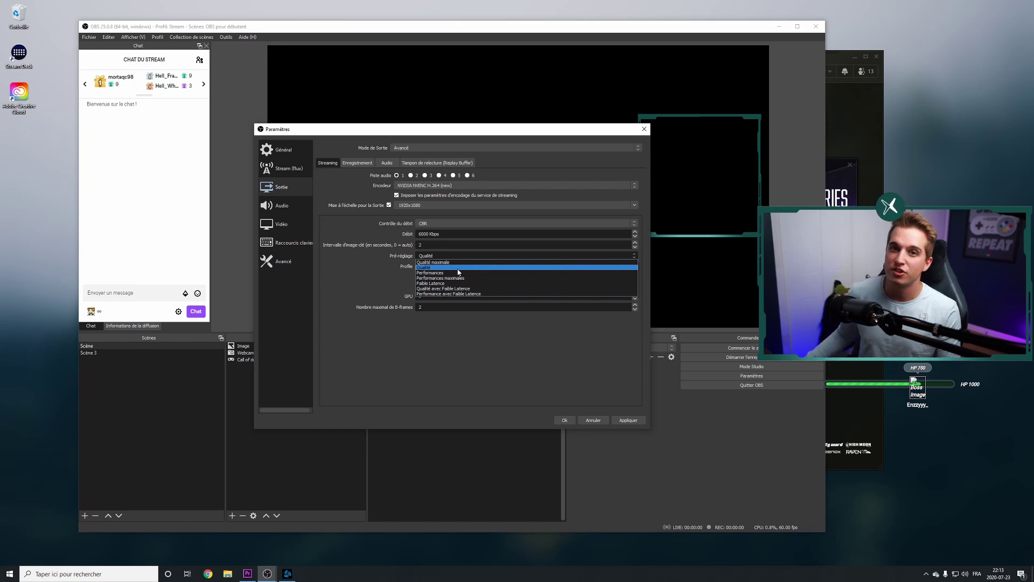
pyautogui.click(457, 269)
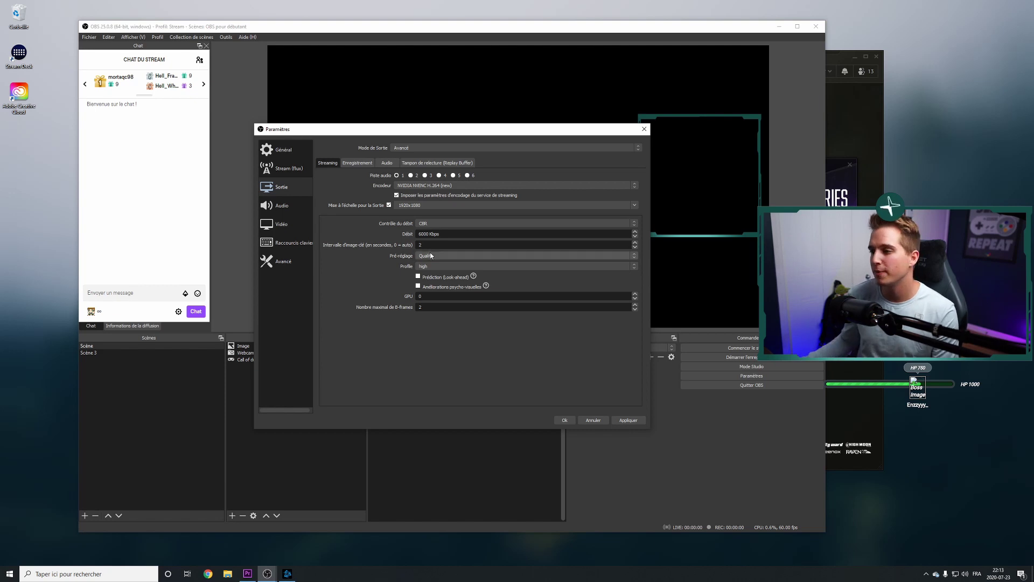
pyautogui.click(446, 266)
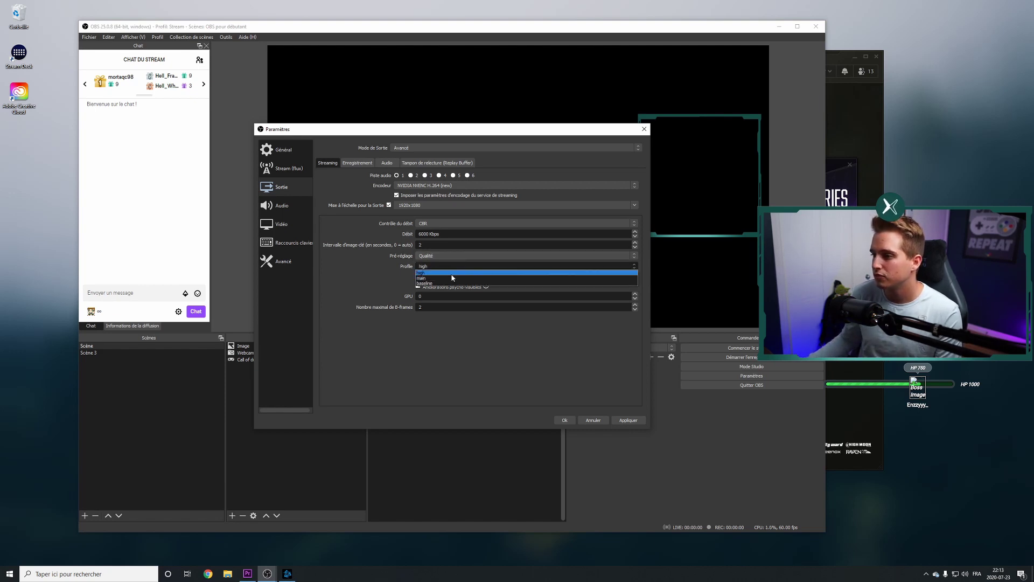
pyautogui.click(452, 273)
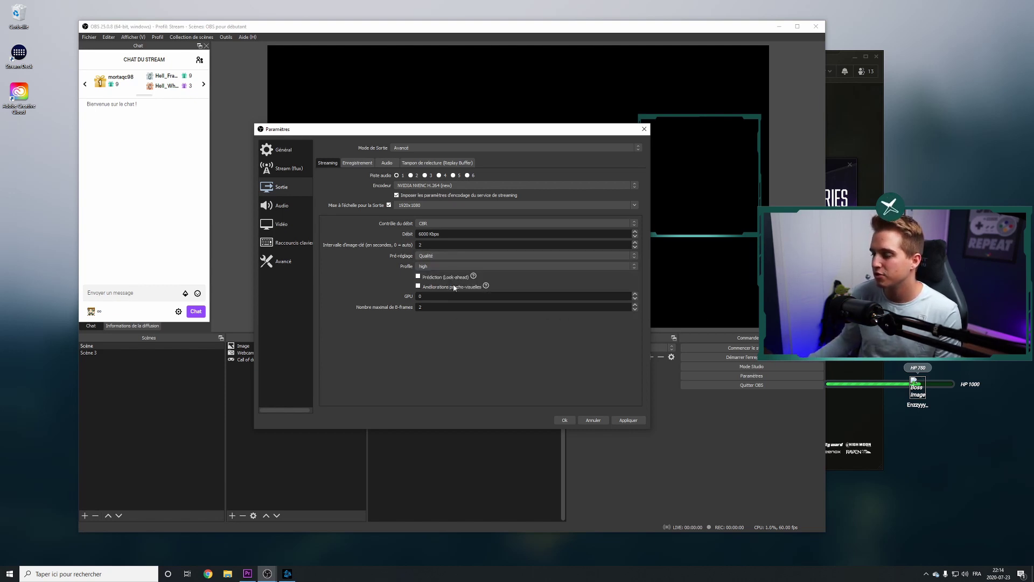
# Step: In the recording output settings, examine the type, the save path, the available recording formats and the audio tracks
pyautogui.click(356, 163)
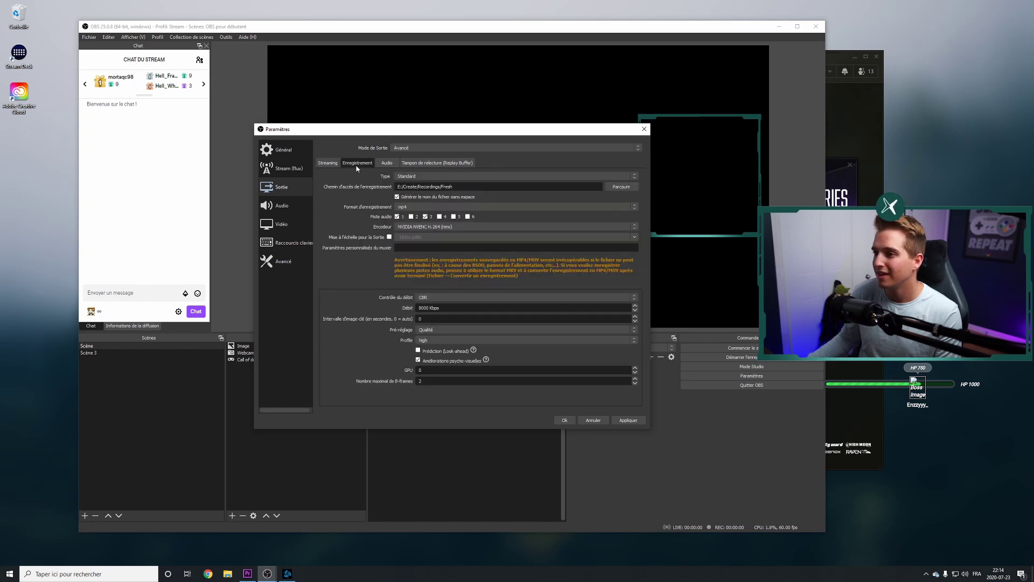
pyautogui.click(441, 177)
pyautogui.click(458, 178)
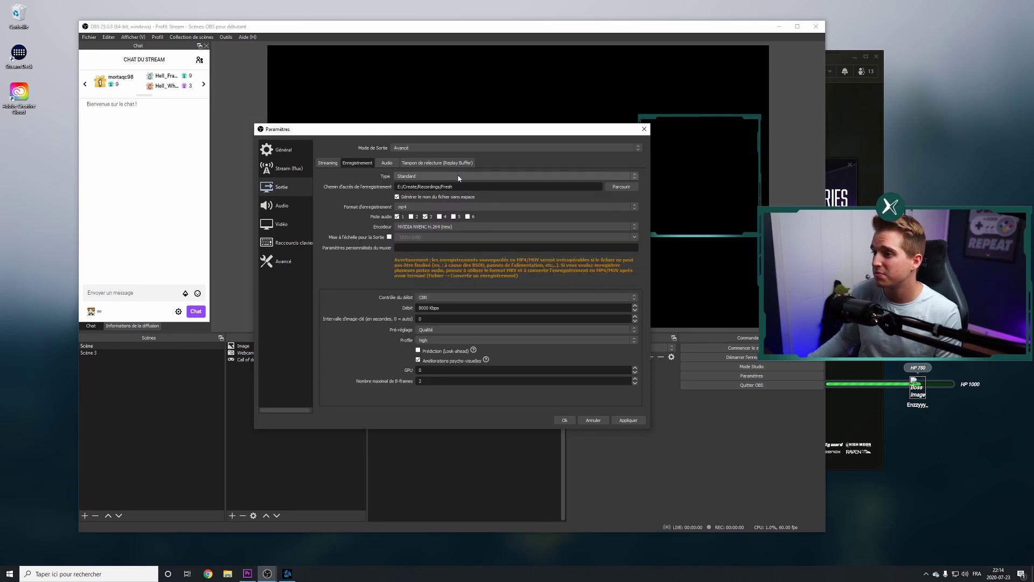
pyautogui.moveTo(455, 186); pyautogui.dragTo(396, 187)
pyautogui.click(497, 196)
pyautogui.click(427, 207)
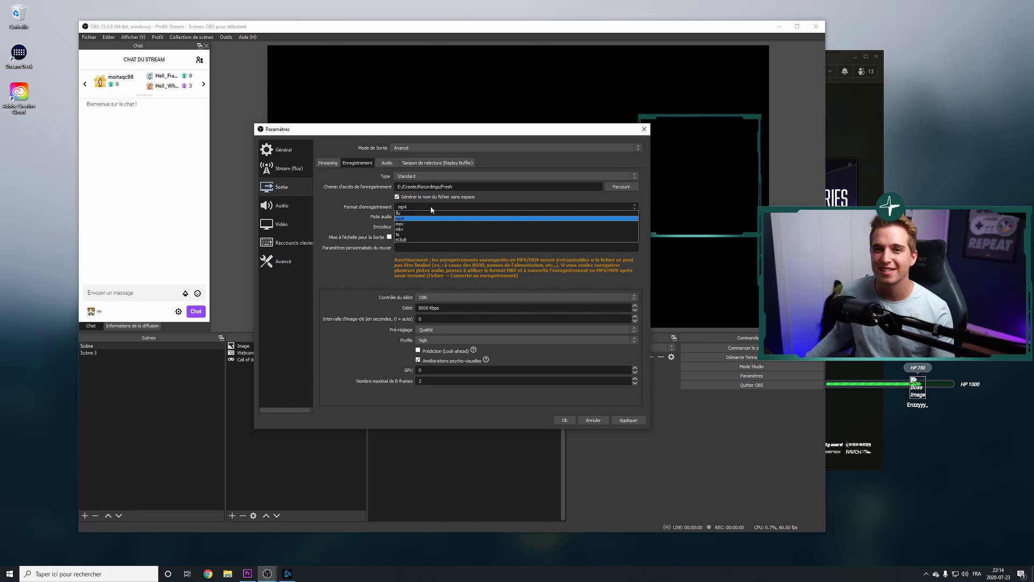
pyautogui.click(431, 209)
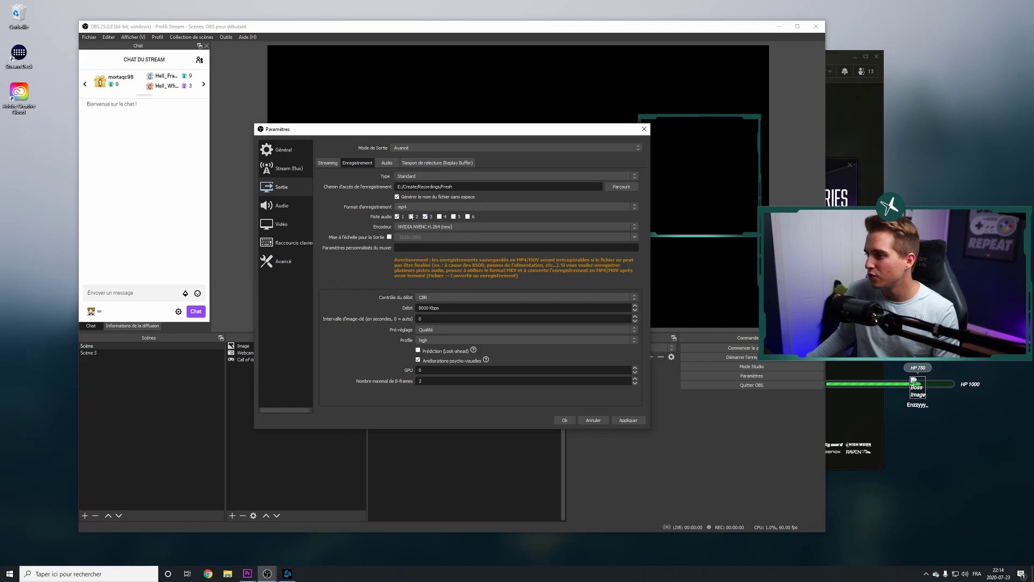
pyautogui.click(411, 216)
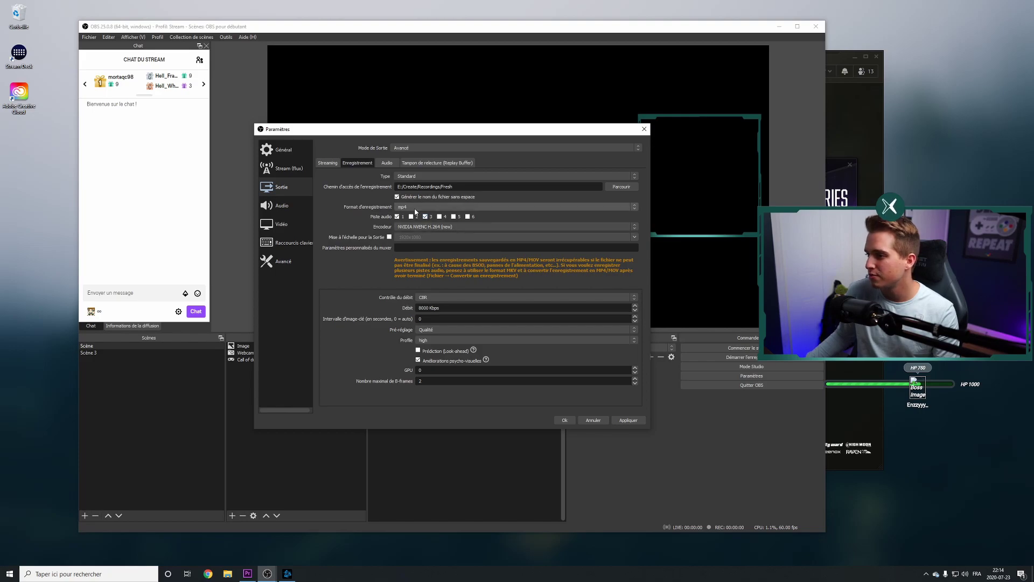
# Step: Try using the stream's encoder for recordings, and finally set the recording encoder to NVIDIA NVENC H.264 (new)
pyautogui.click(506, 229)
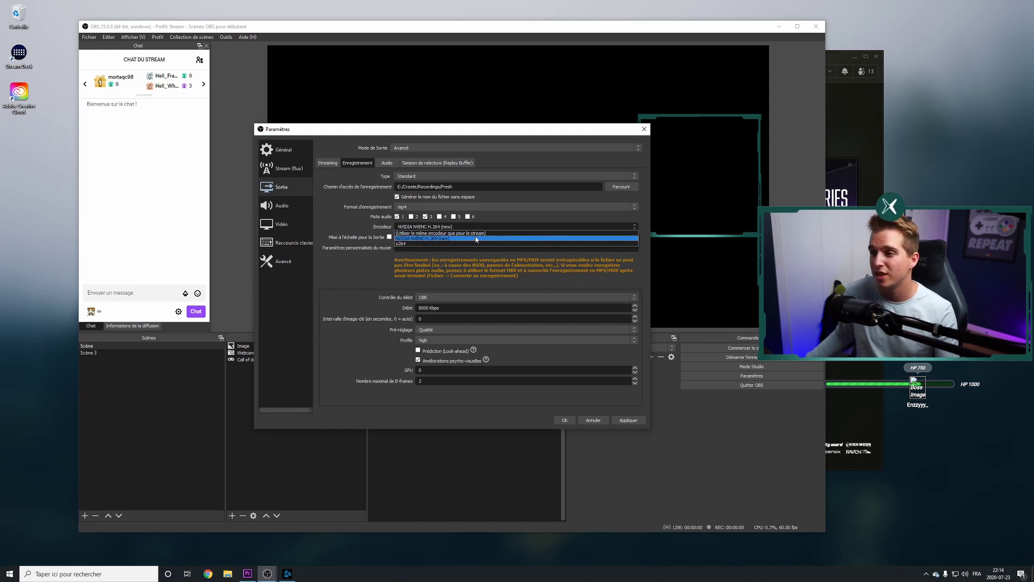
pyautogui.click(521, 225)
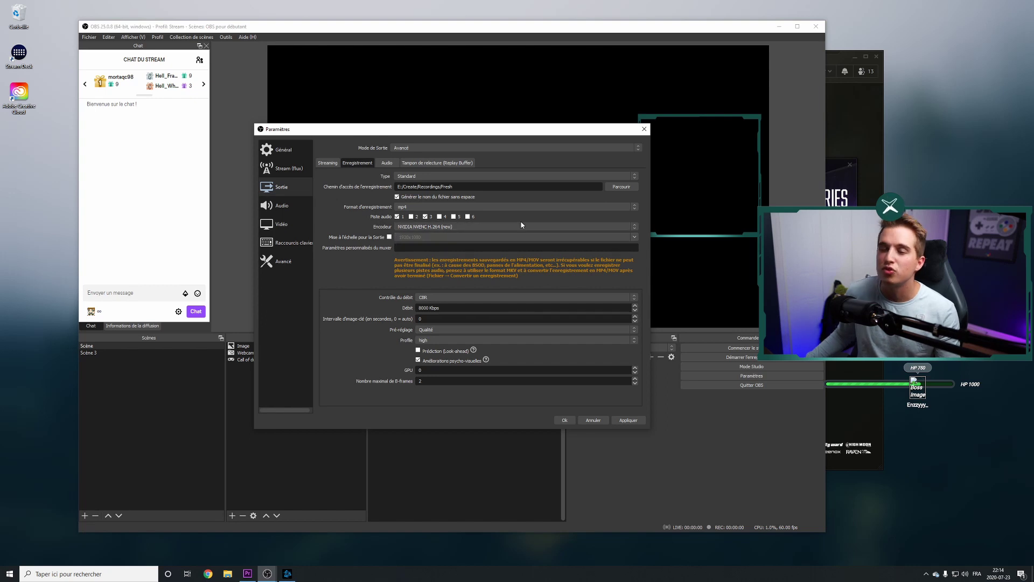
pyautogui.click(522, 225)
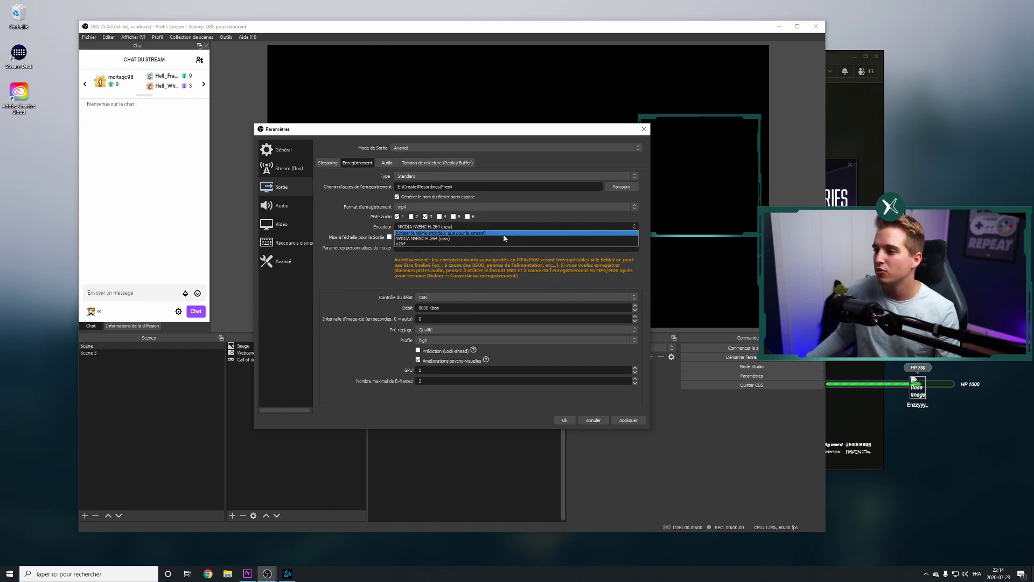
pyautogui.click(494, 233)
pyautogui.click(503, 225)
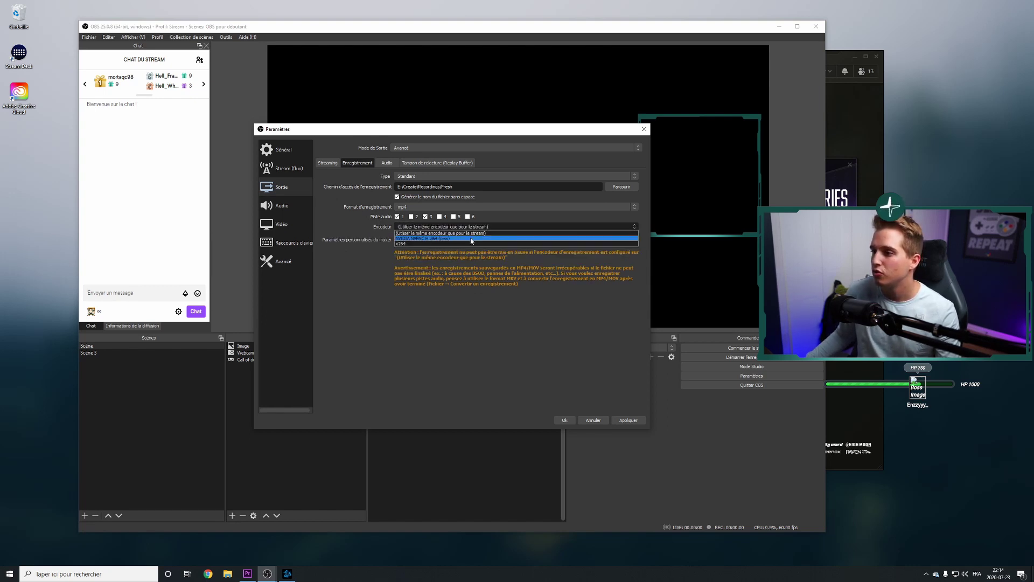
pyautogui.click(472, 238)
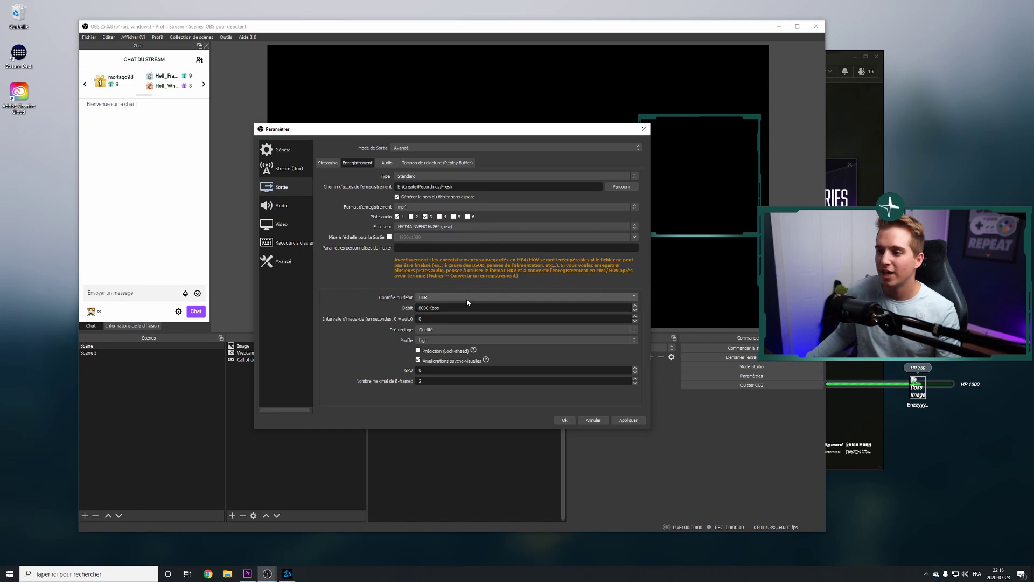
pyautogui.click(473, 227)
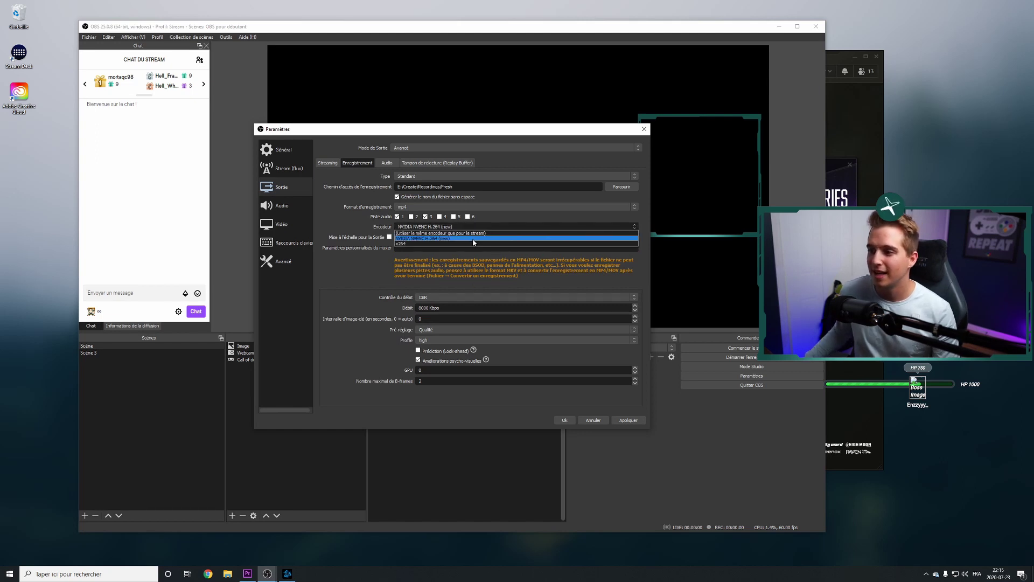
pyautogui.click(474, 238)
# Step: Highlight the recording encoder's bitrate value to examine it without editing it
pyautogui.tripleClick(459, 310)
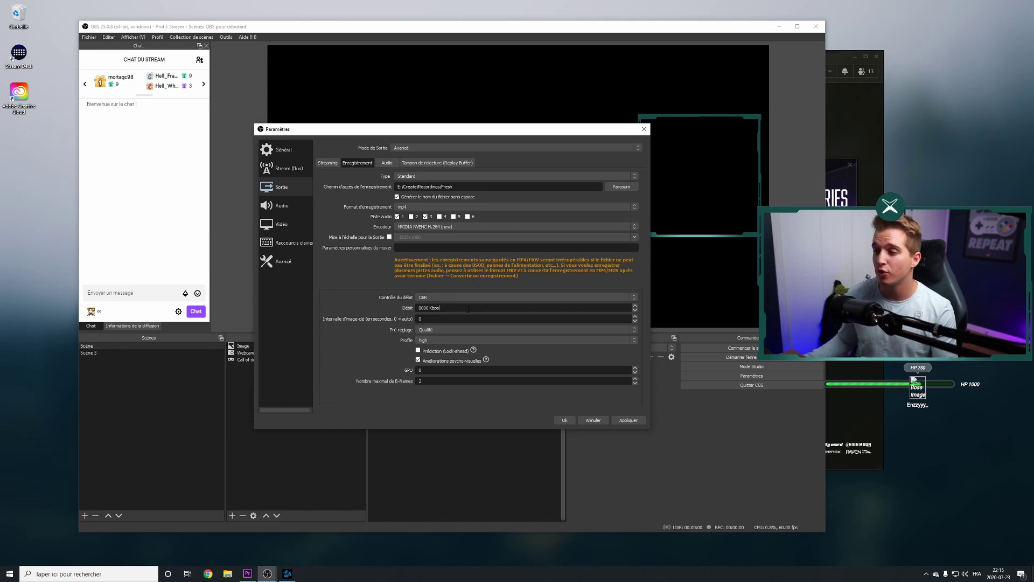
pyautogui.tripleClick(468, 309)
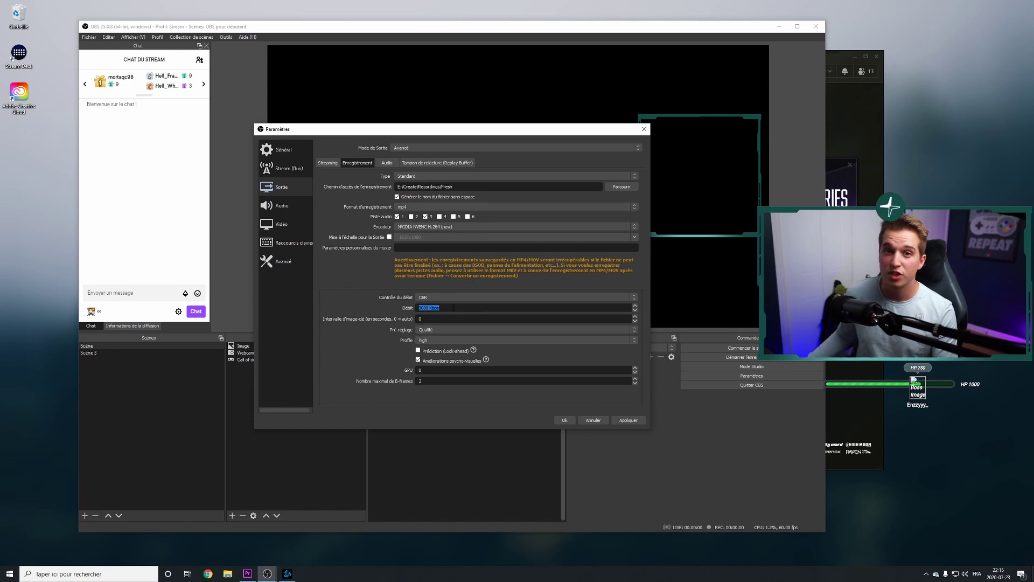
pyautogui.click(467, 309)
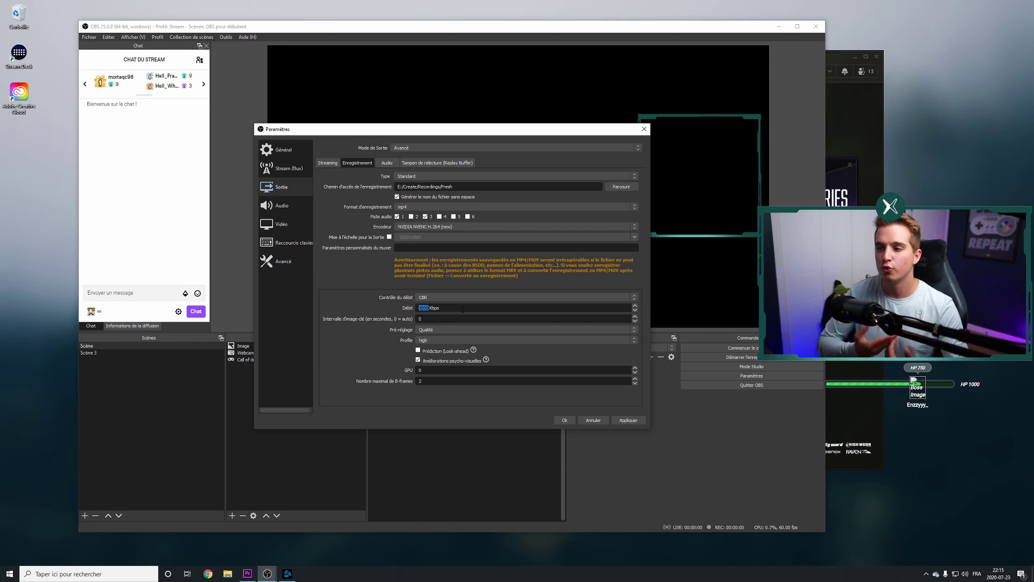
pyautogui.click(464, 307)
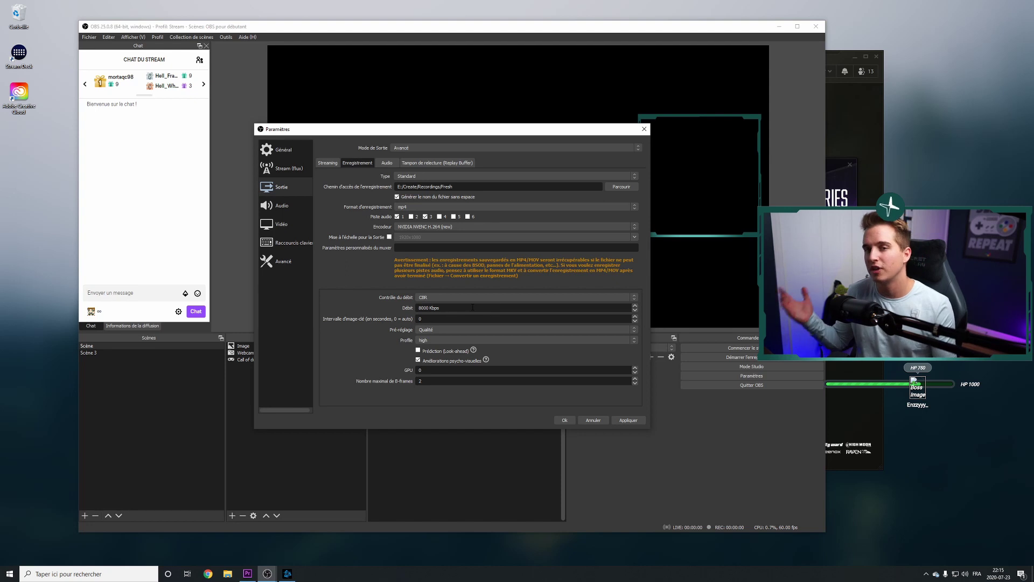
# Step: In the audio settings, examine the available sample rates and channel layouts
pyautogui.click(309, 211)
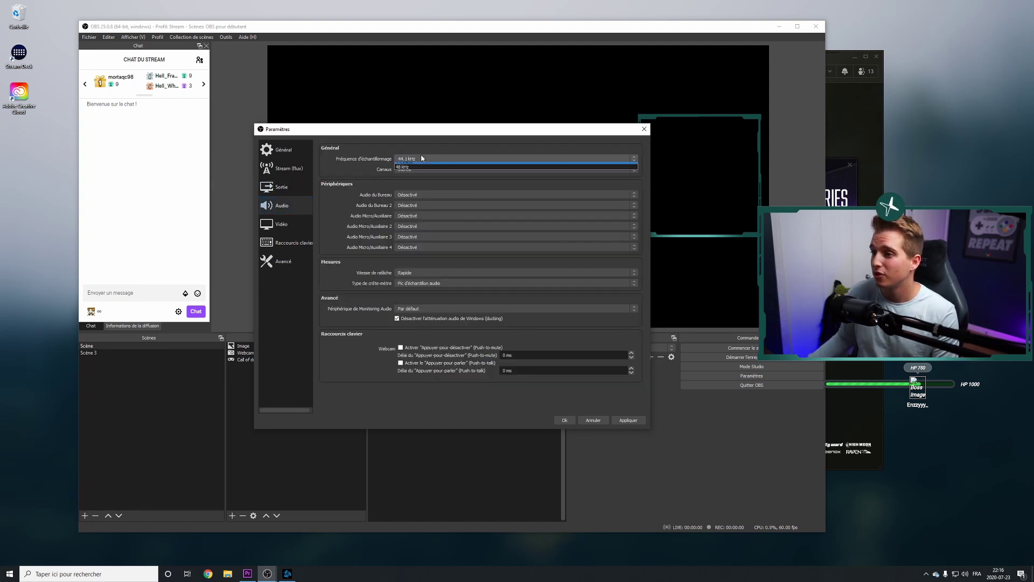
pyautogui.click(442, 170)
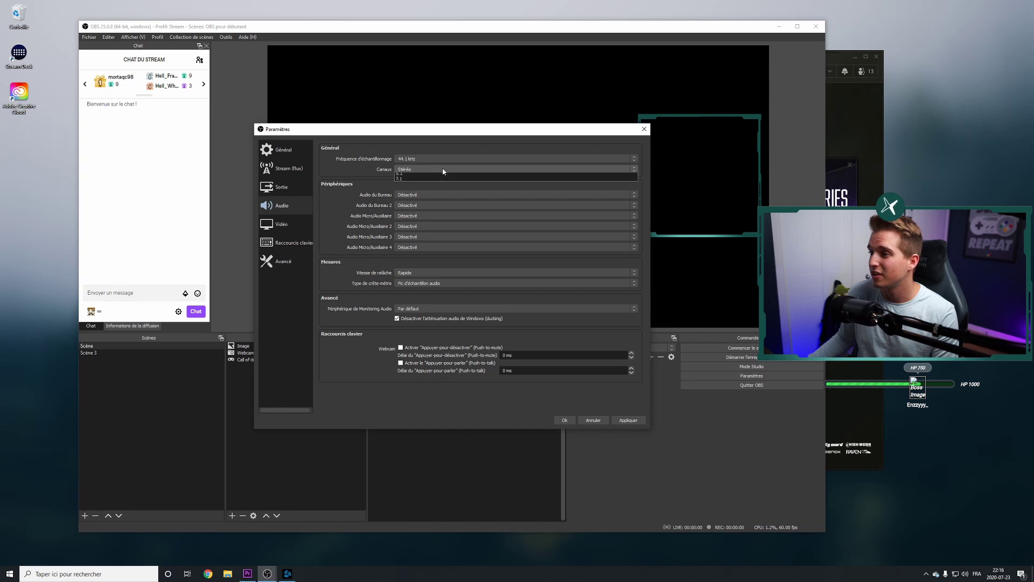
pyautogui.click(443, 171)
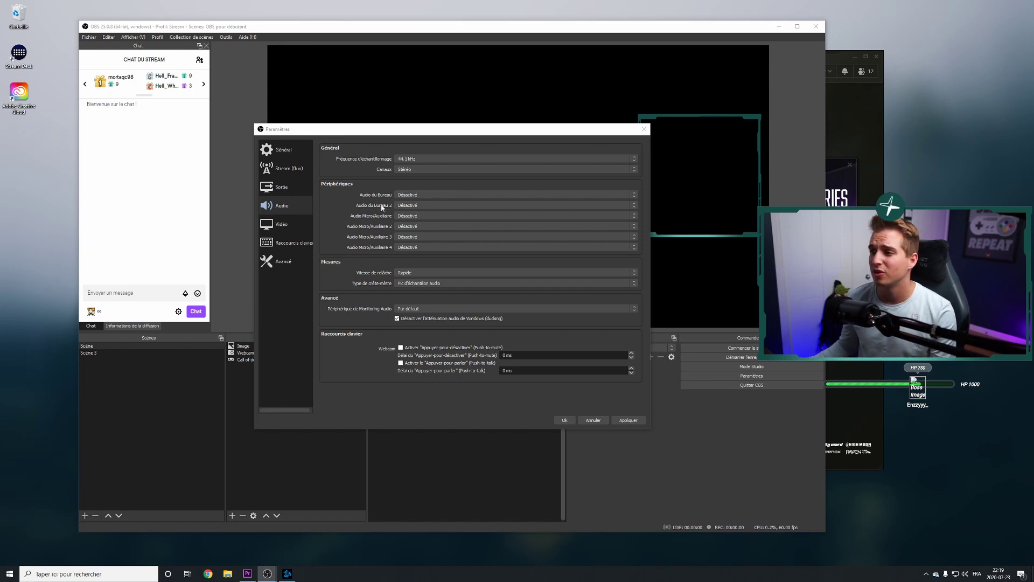
# Step: Set the main desktop audio device to Headphones (Astro MixAmp Pro Game) and the first microphone device to Microphone (Yeti Stereo Microphone)
pyautogui.click(423, 195)
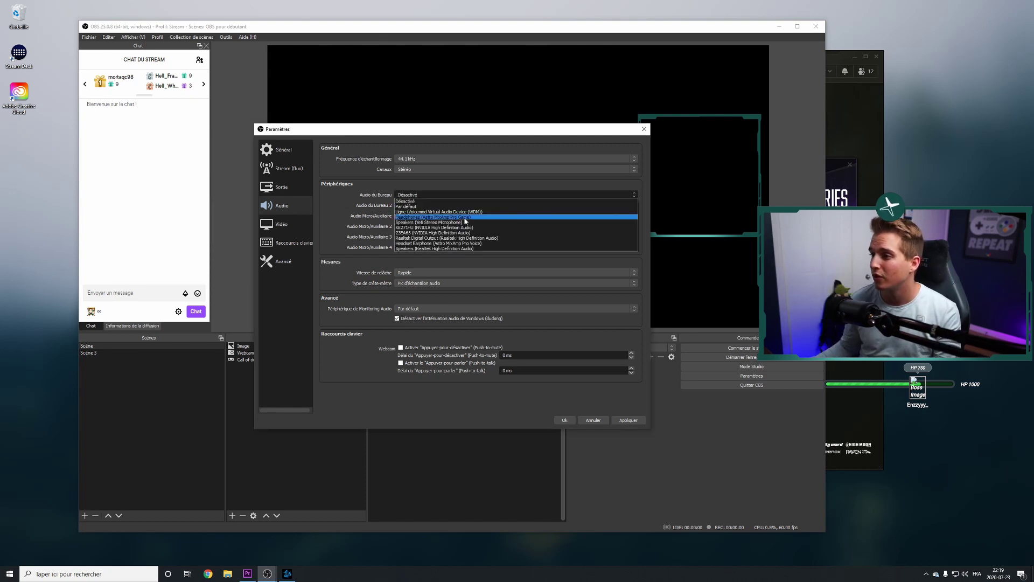
pyautogui.click(456, 201)
pyautogui.click(456, 195)
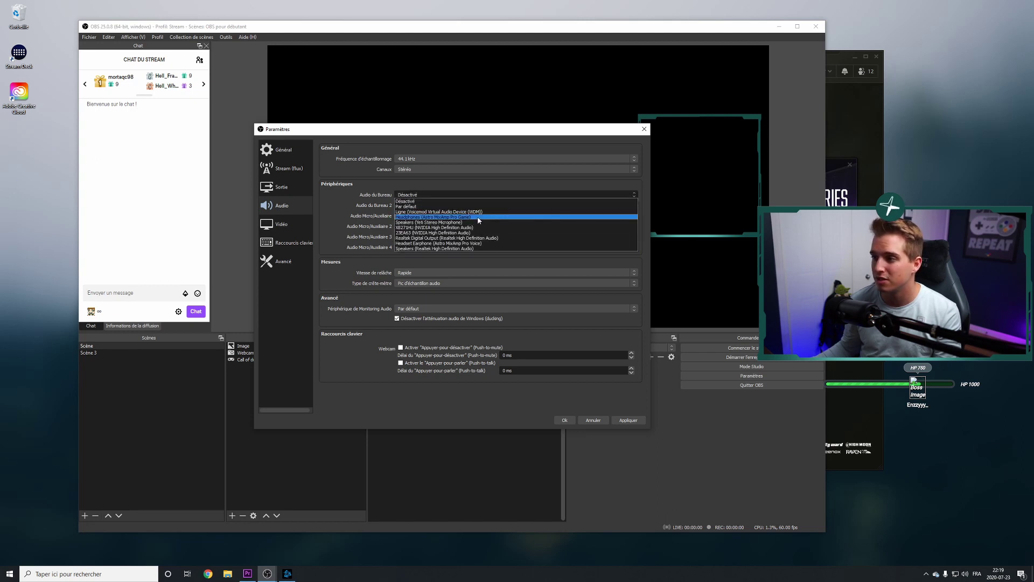
pyautogui.click(479, 206)
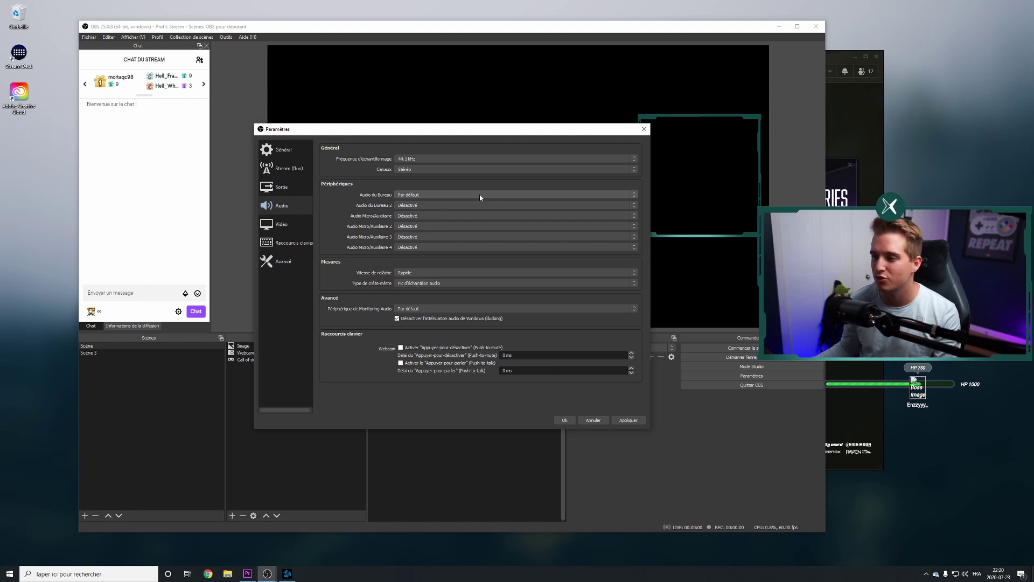
pyautogui.scroll(-1, 481, 195)
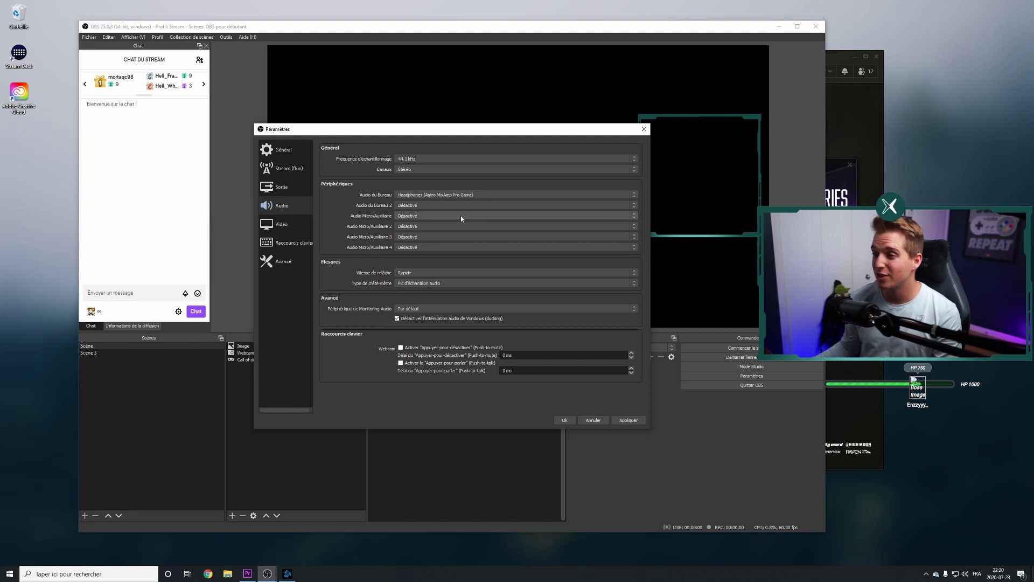
pyautogui.click(462, 216)
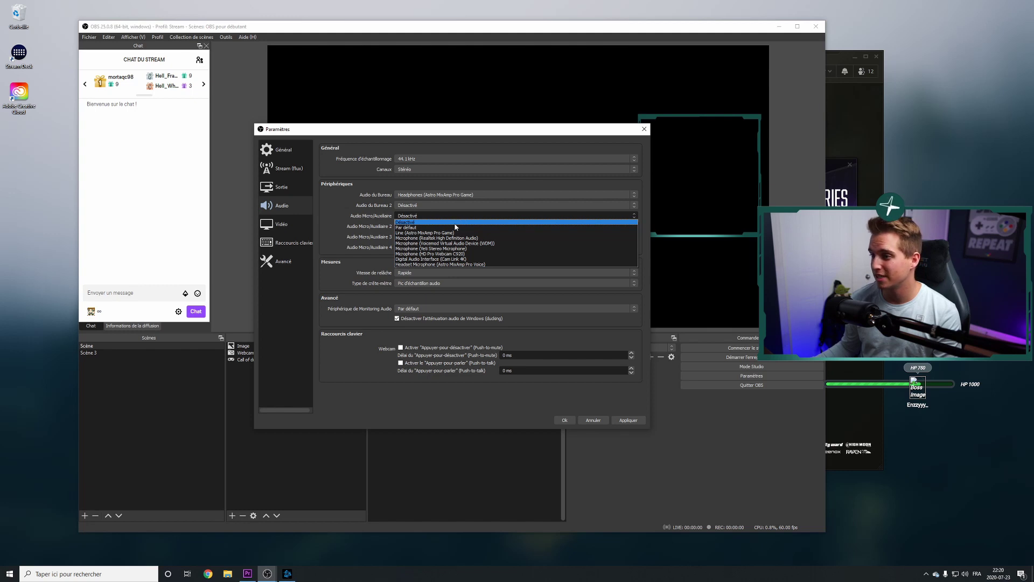
pyautogui.click(455, 249)
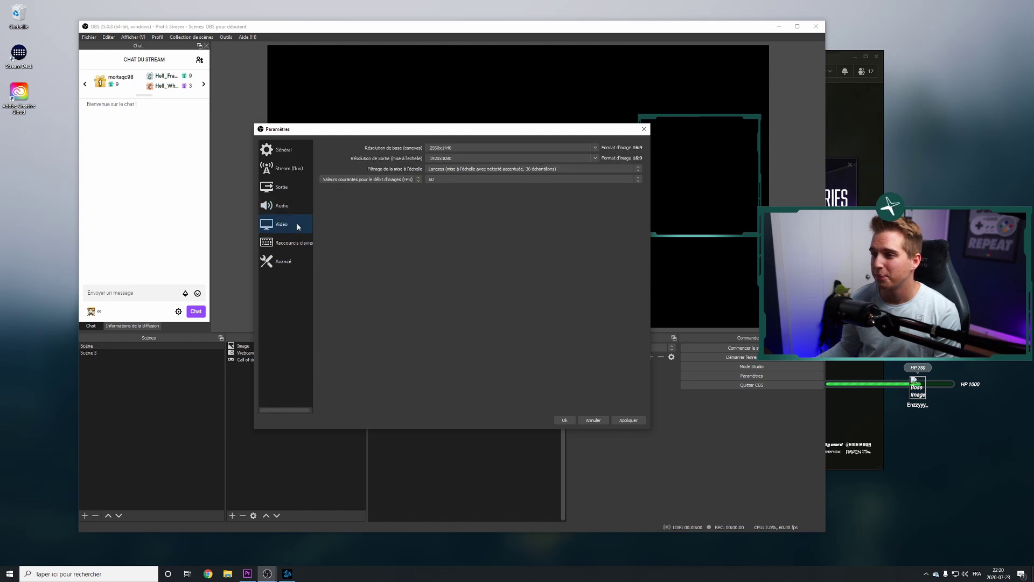
# Step: In the video settings, try a custom scaled output resolution of 1600x900 and review the preset resolutions
pyautogui.click(299, 225)
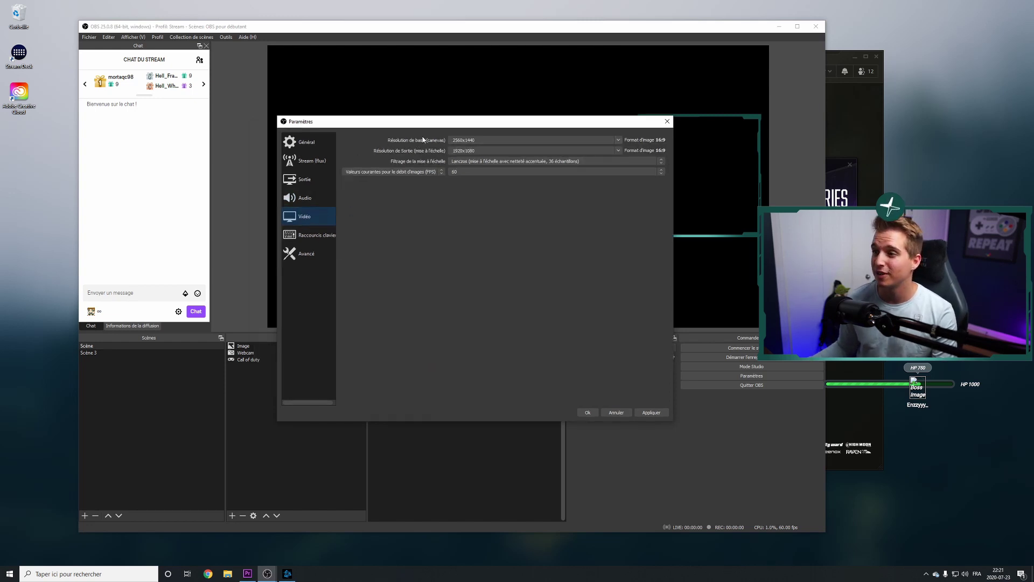
pyautogui.moveTo(475, 126); pyautogui.dragTo(486, 343)
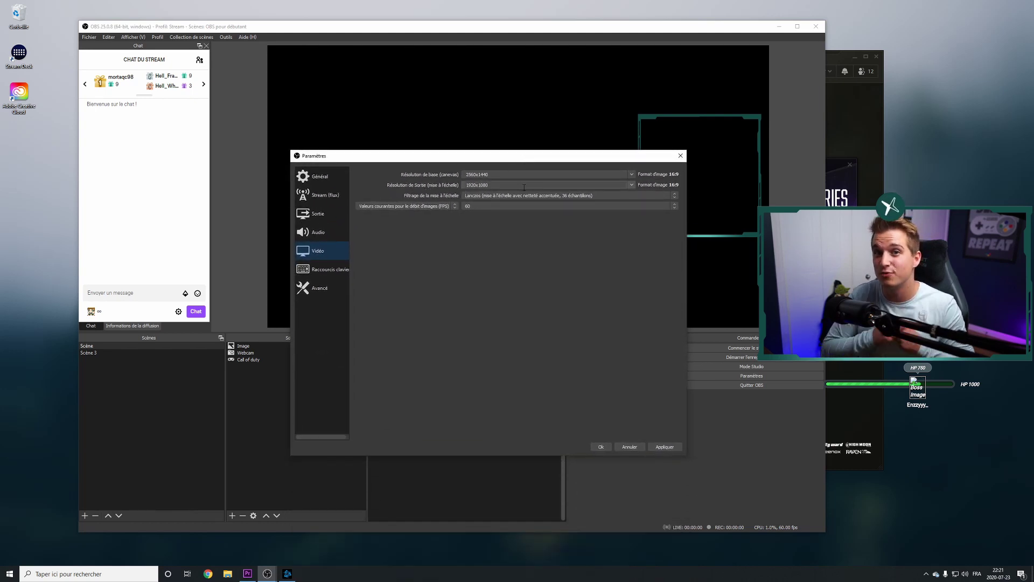
pyautogui.doubleClick(501, 185)
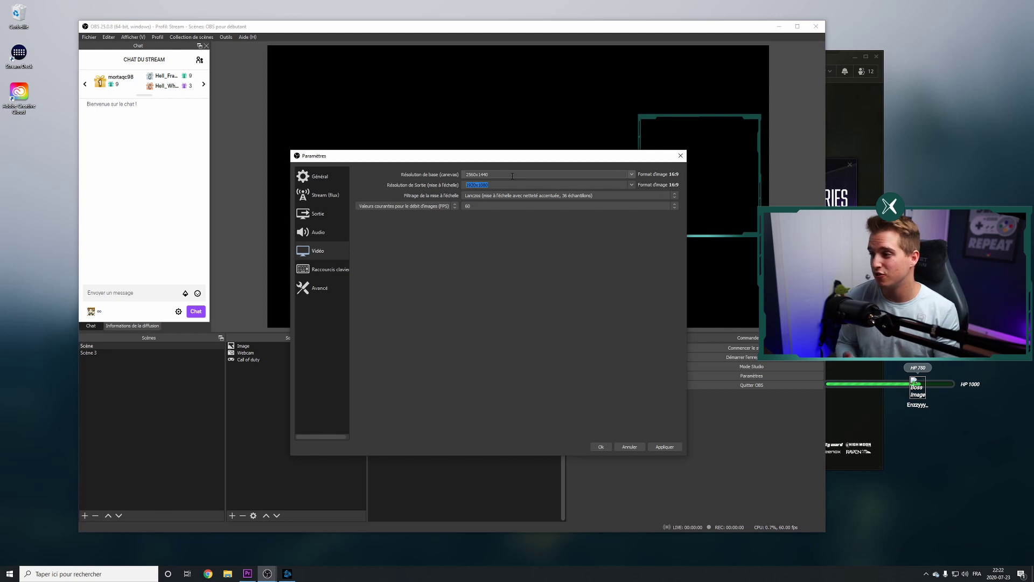
pyautogui.write('1600')
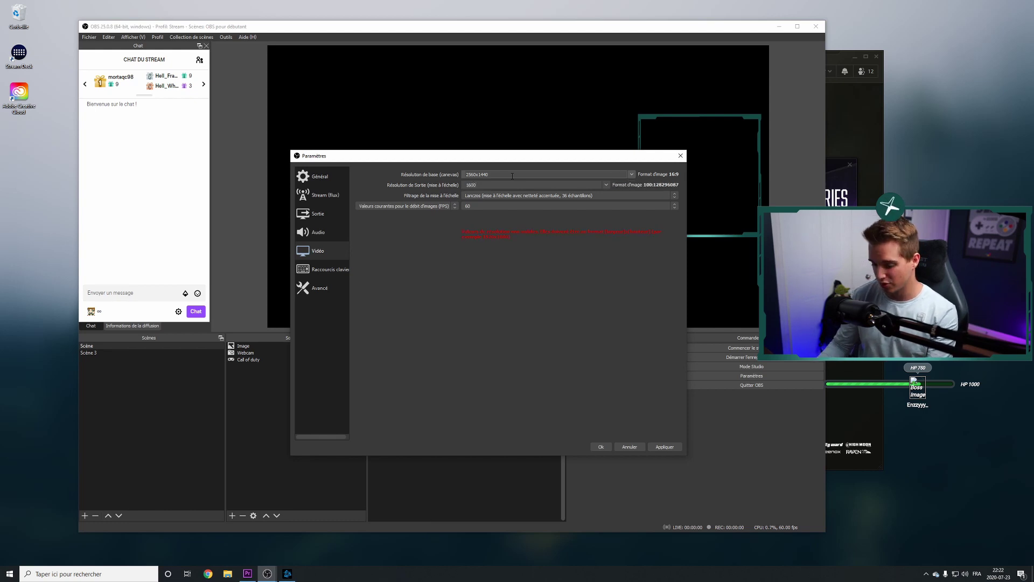
pyautogui.write('x900')
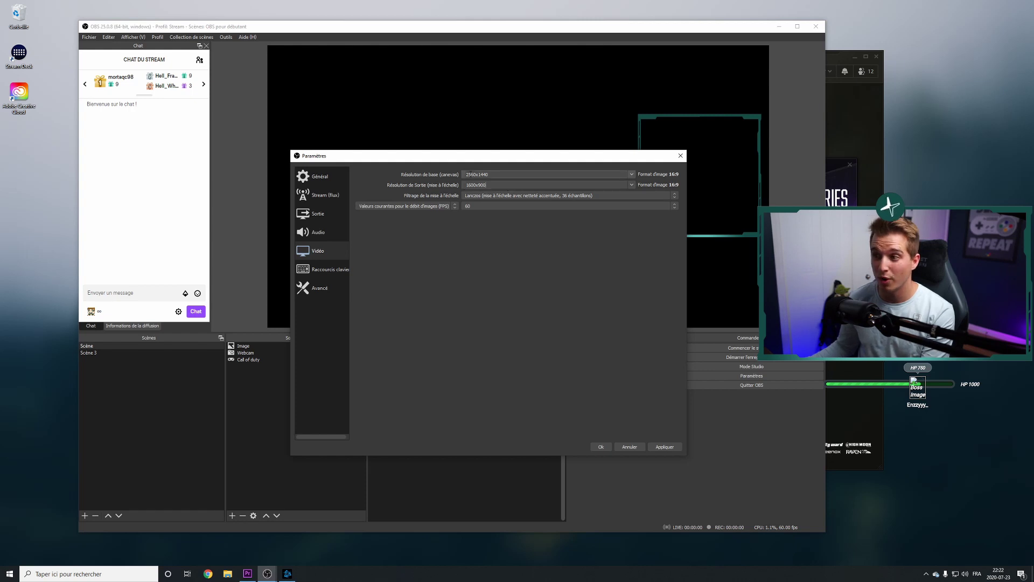
pyautogui.click(633, 184)
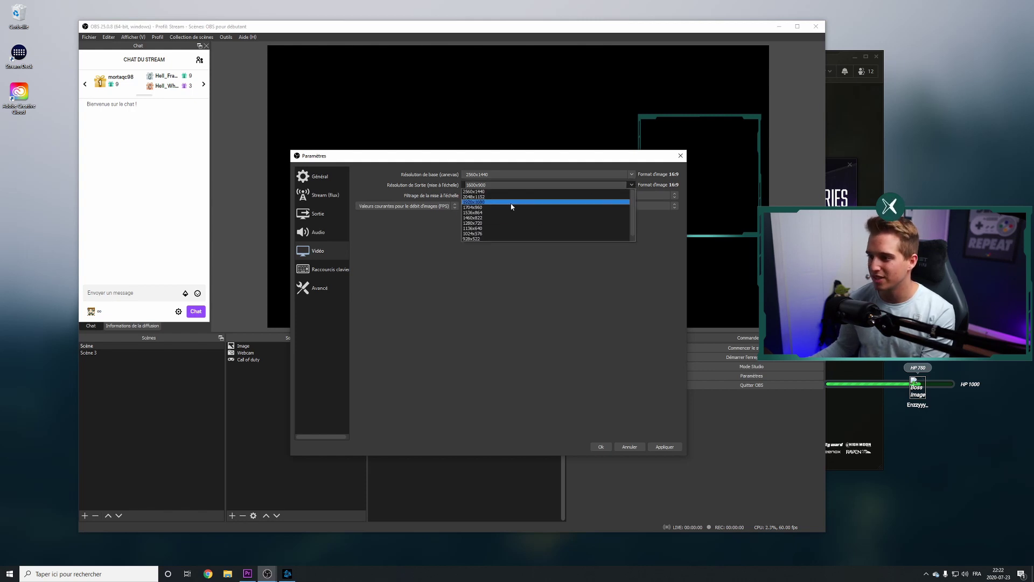
pyautogui.click(633, 185)
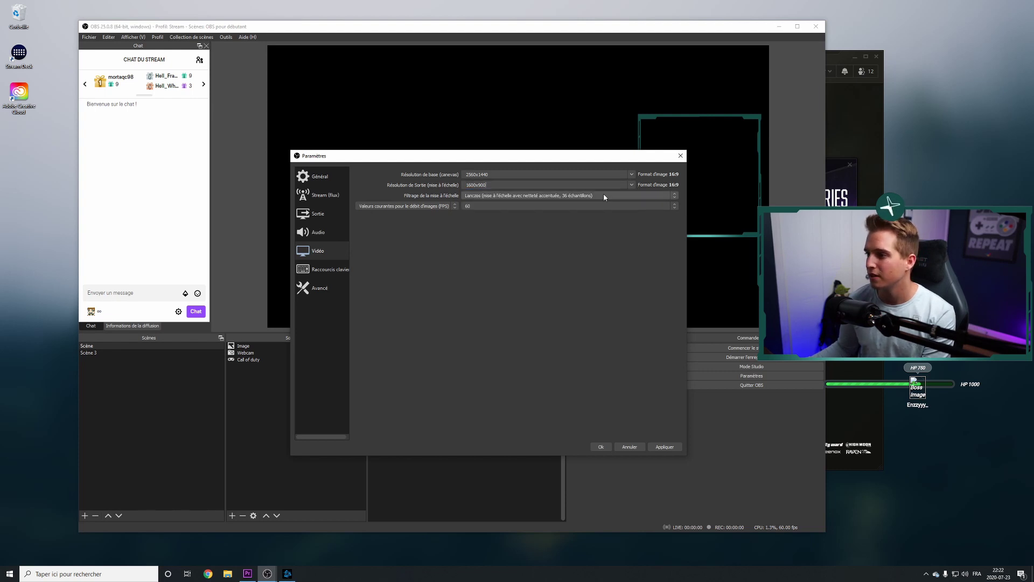
# Step: Choose the 36-sample Lanczos filter for downscaling and set the common FPS value to 60
pyautogui.click(541, 196)
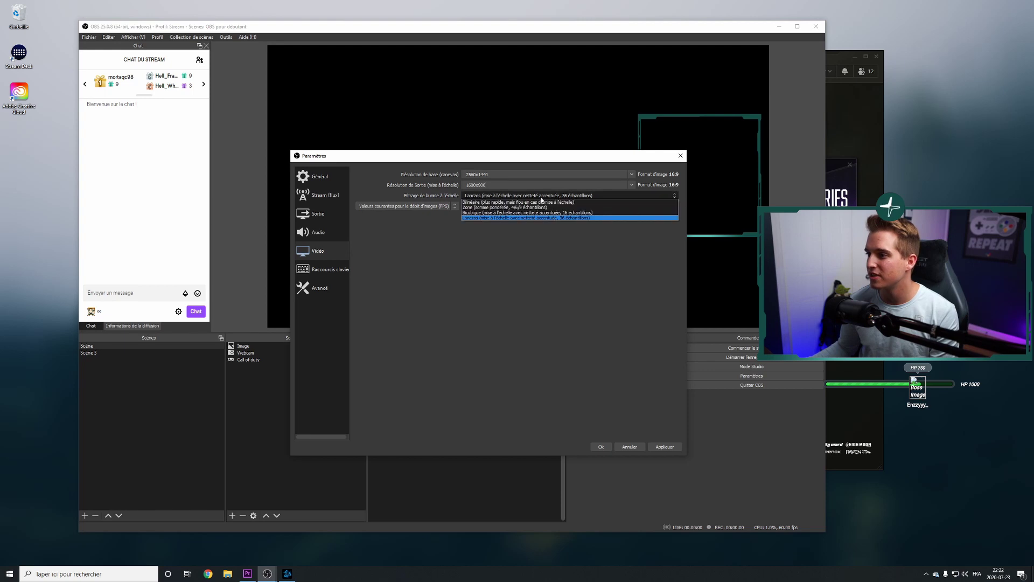
pyautogui.click(623, 218)
pyautogui.click(455, 206)
pyautogui.click(454, 206)
pyautogui.click(454, 206)
pyautogui.click(446, 213)
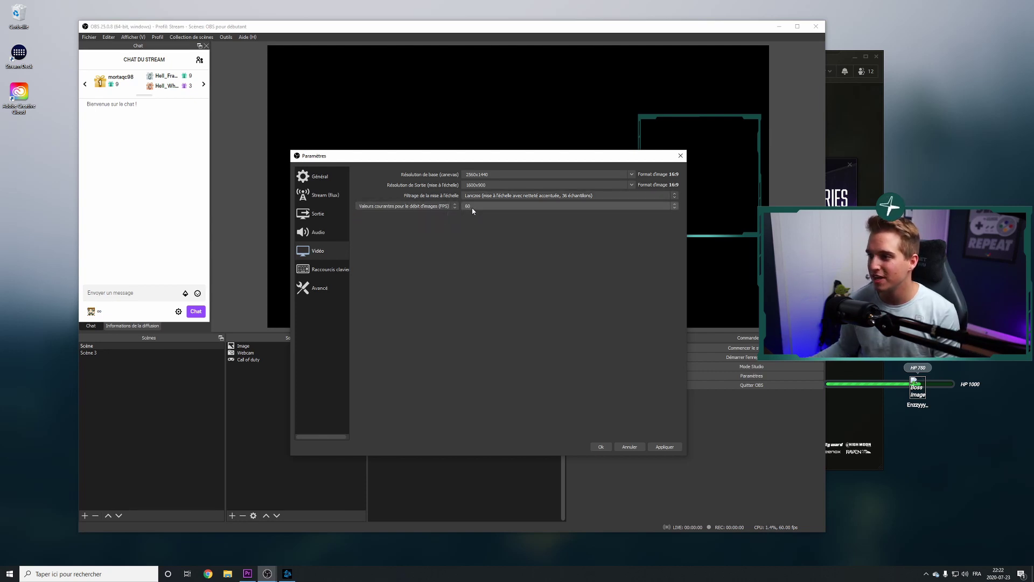
pyautogui.click(494, 206)
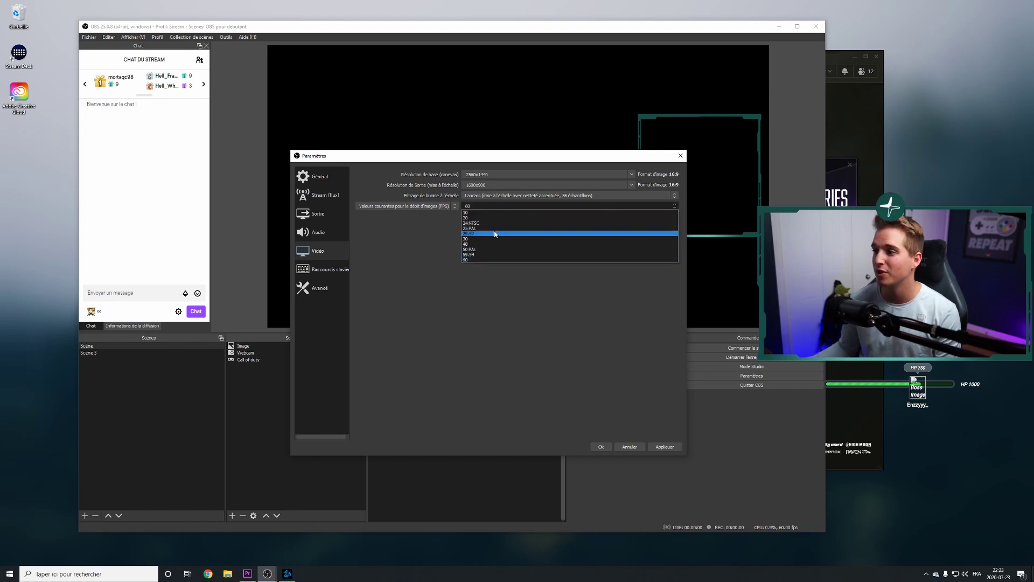
pyautogui.click(490, 261)
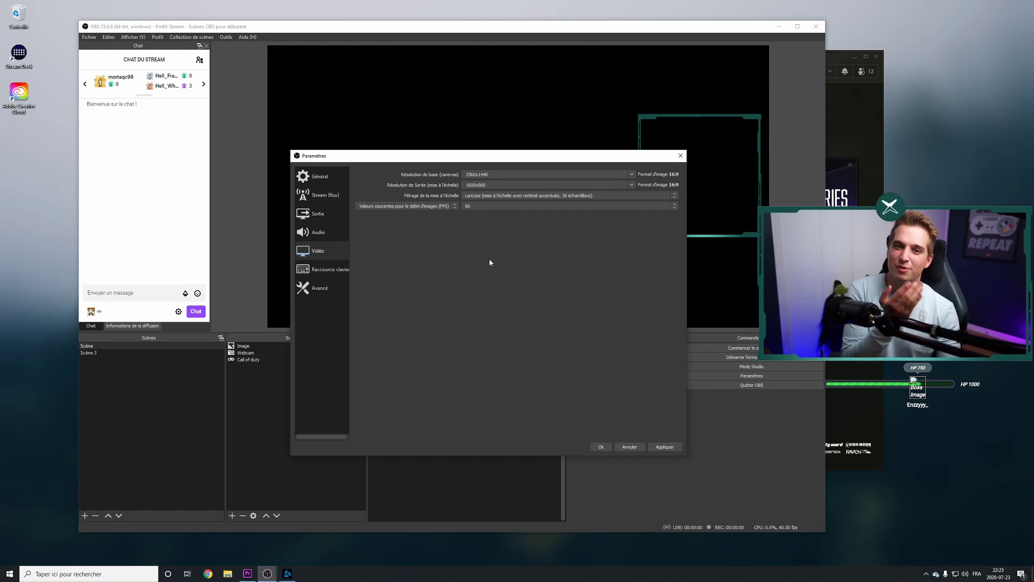
# Step: Try an output resolution of 1920x1080, and finally set it to 1280x720 and apply the video settings
pyautogui.click(632, 185)
pyautogui.click(554, 203)
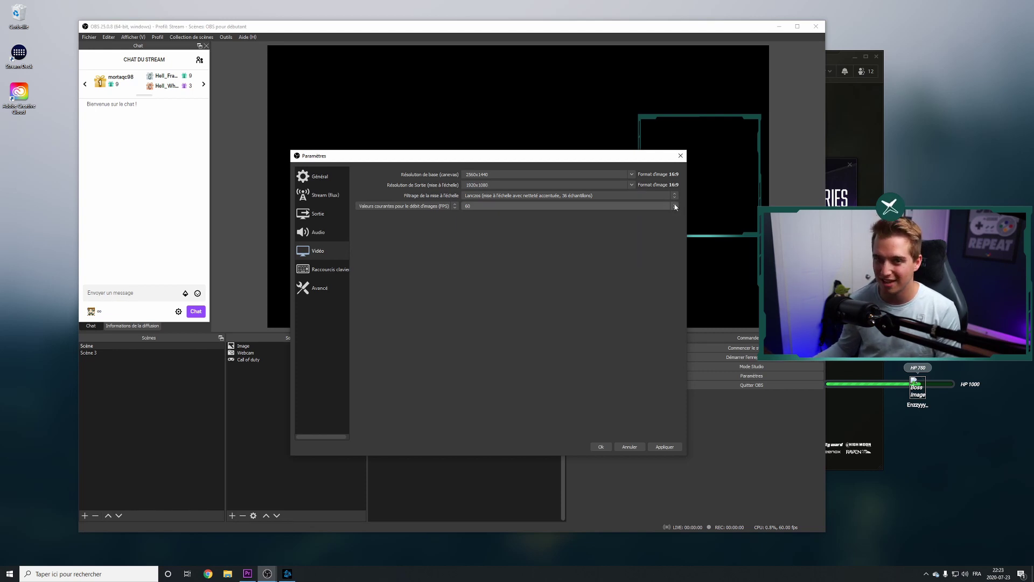
pyautogui.click(630, 184)
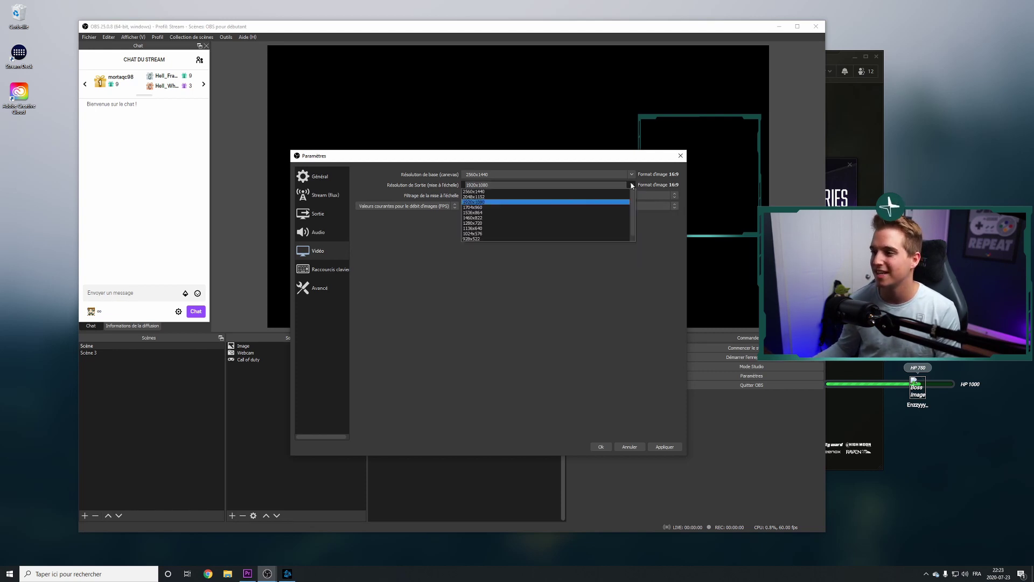
pyautogui.click(555, 222)
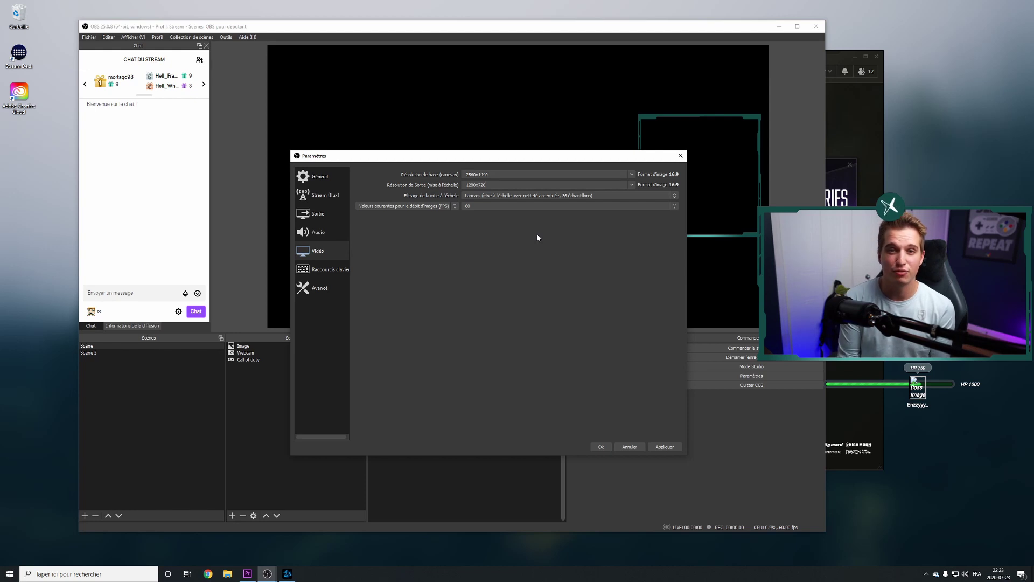
pyautogui.click(665, 447)
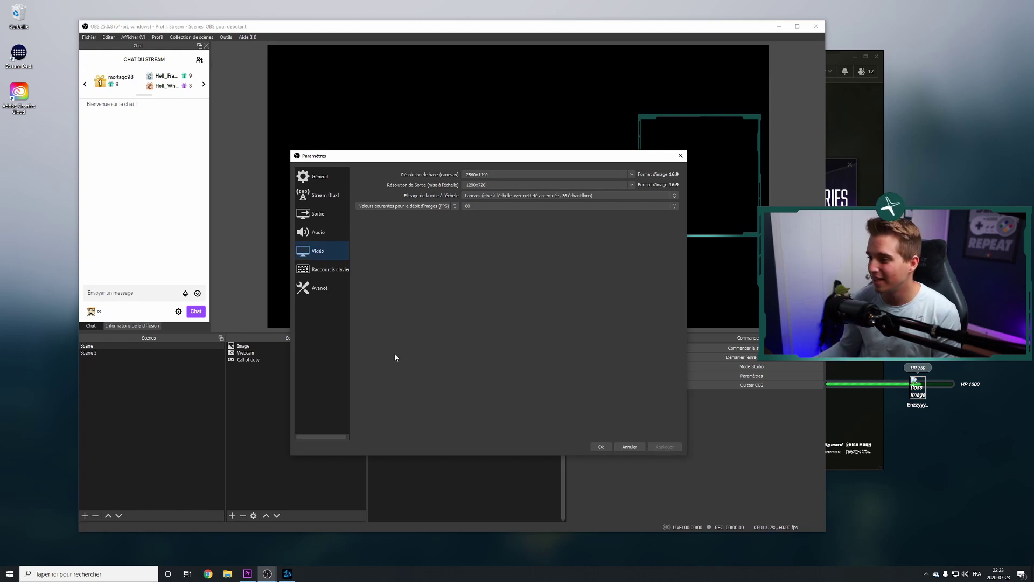
# Step: Try F5 as the hotkey for starting the stream and apply it, and finally clear the hotkey and apply the removal
pyautogui.click(330, 271)
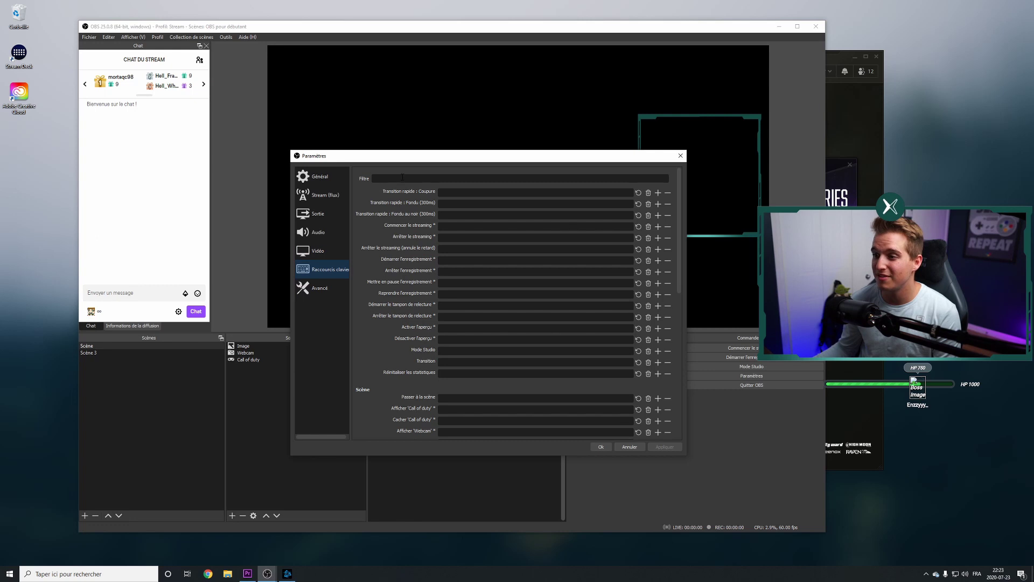
pyautogui.click(463, 227)
pyautogui.press('F5')
pyautogui.click(665, 447)
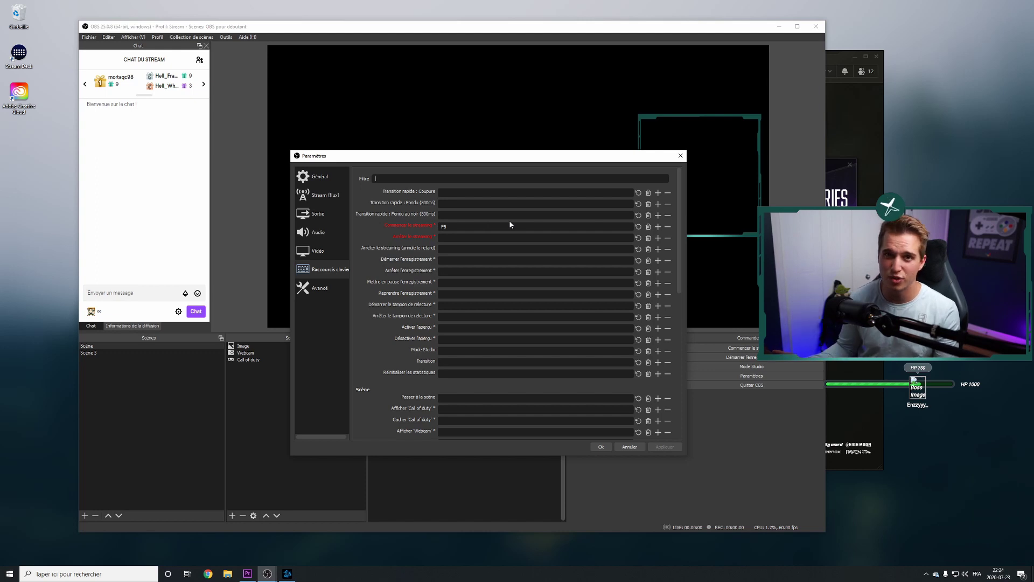
pyautogui.click(648, 227)
pyautogui.click(665, 447)
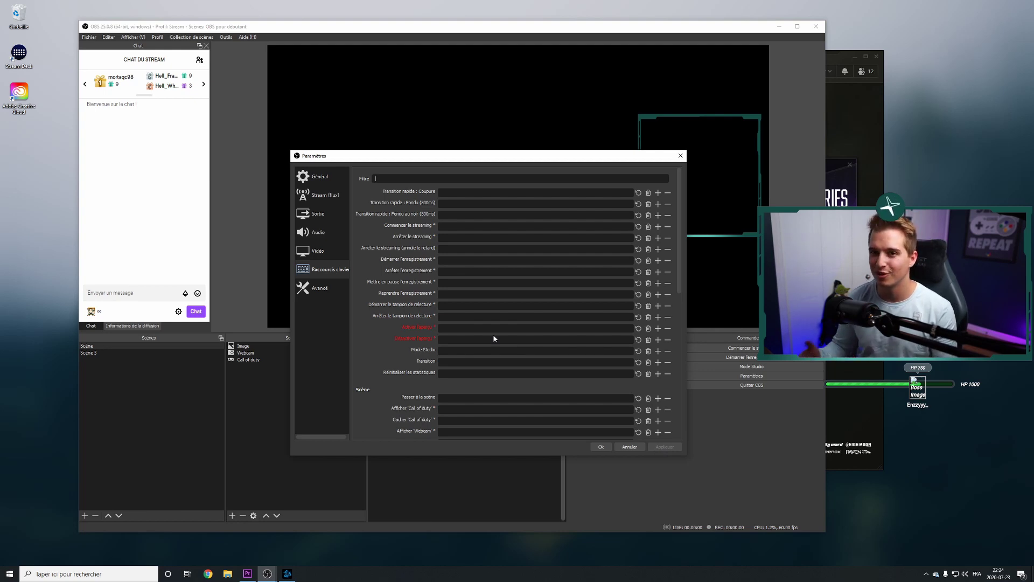
# Step: Open the advanced settings and review the process priority options, keeping Normale selected
pyautogui.click(320, 287)
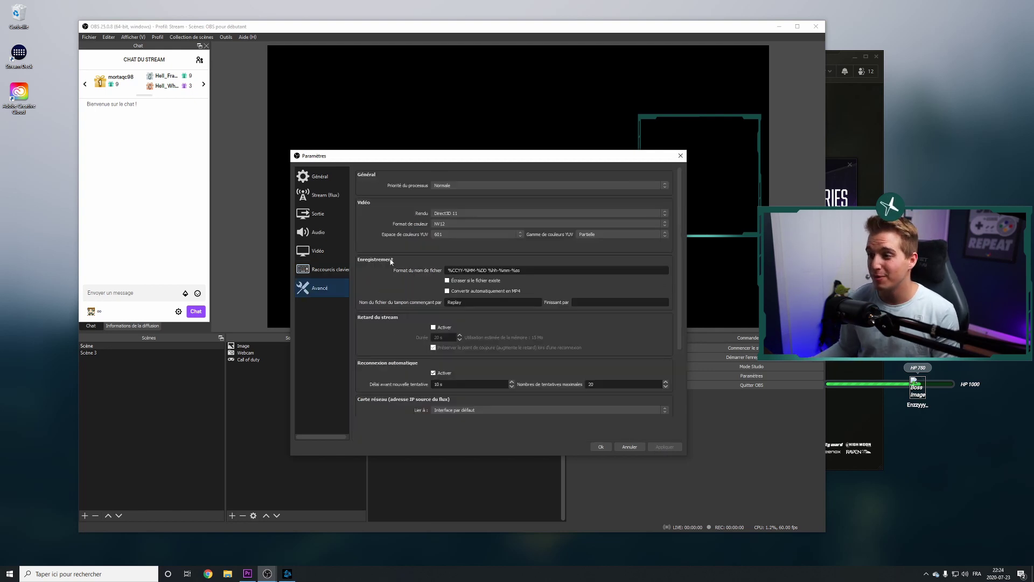
pyautogui.click(495, 185)
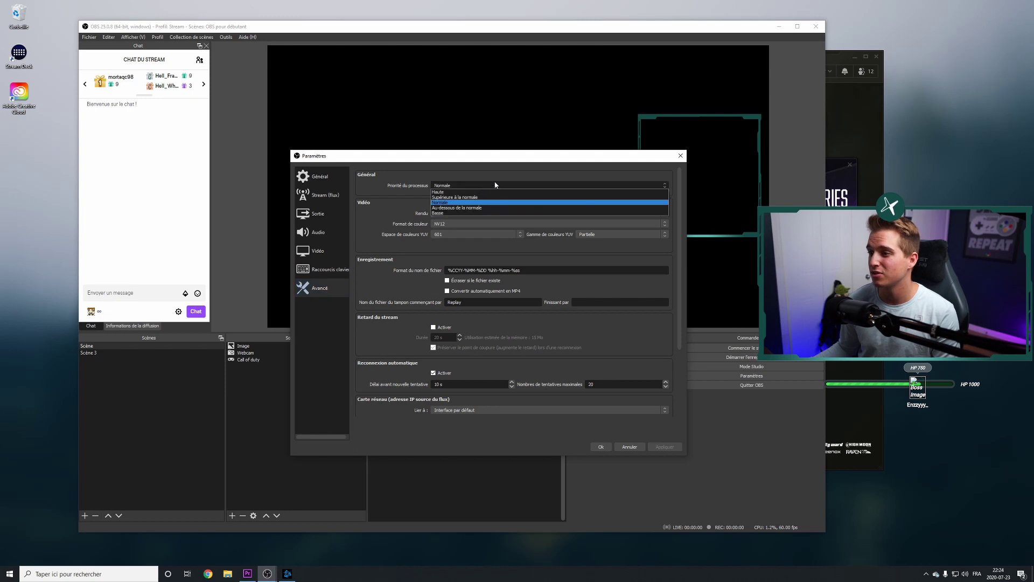
pyautogui.click(484, 202)
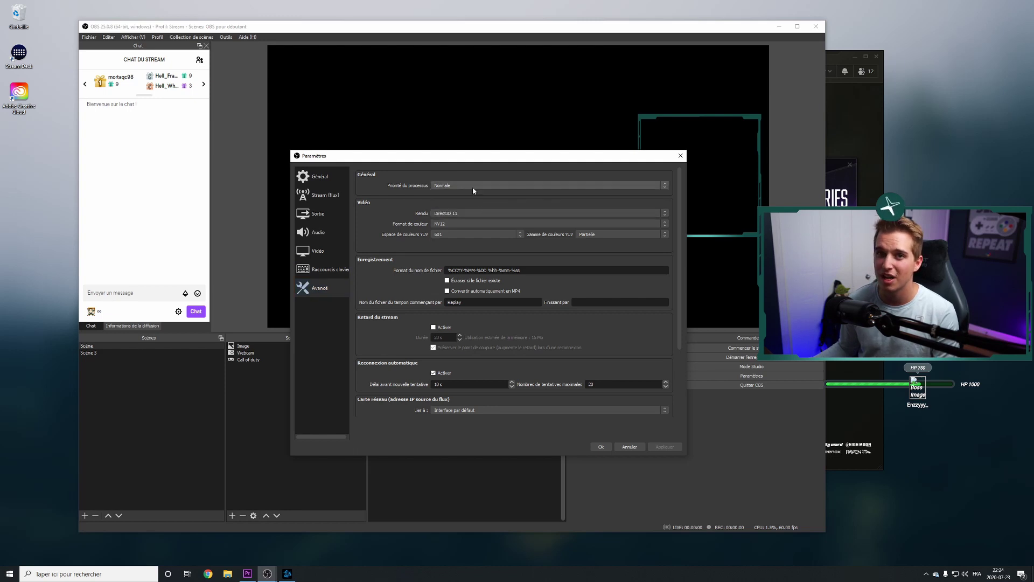
pyautogui.click(473, 186)
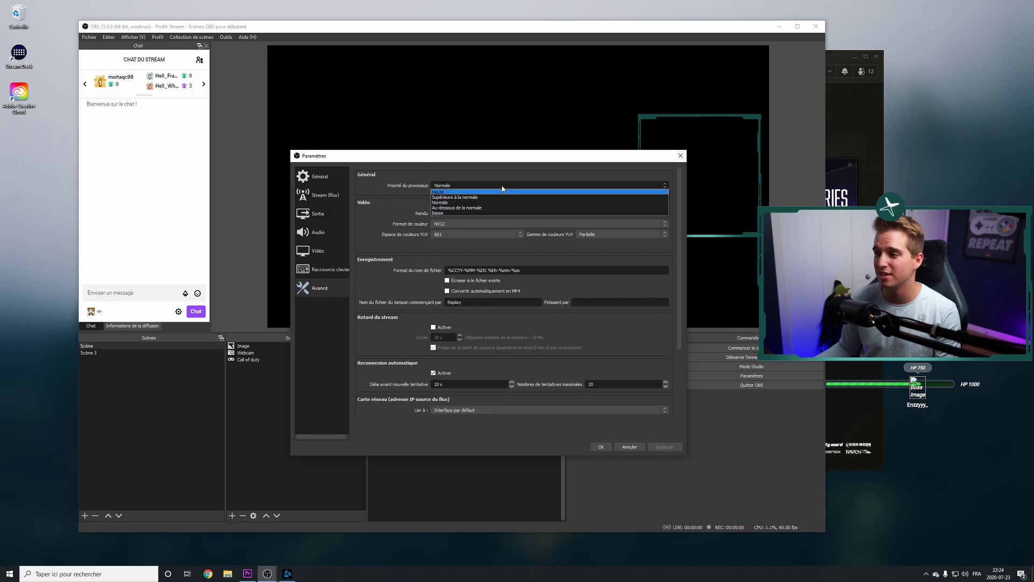
pyautogui.click(512, 187)
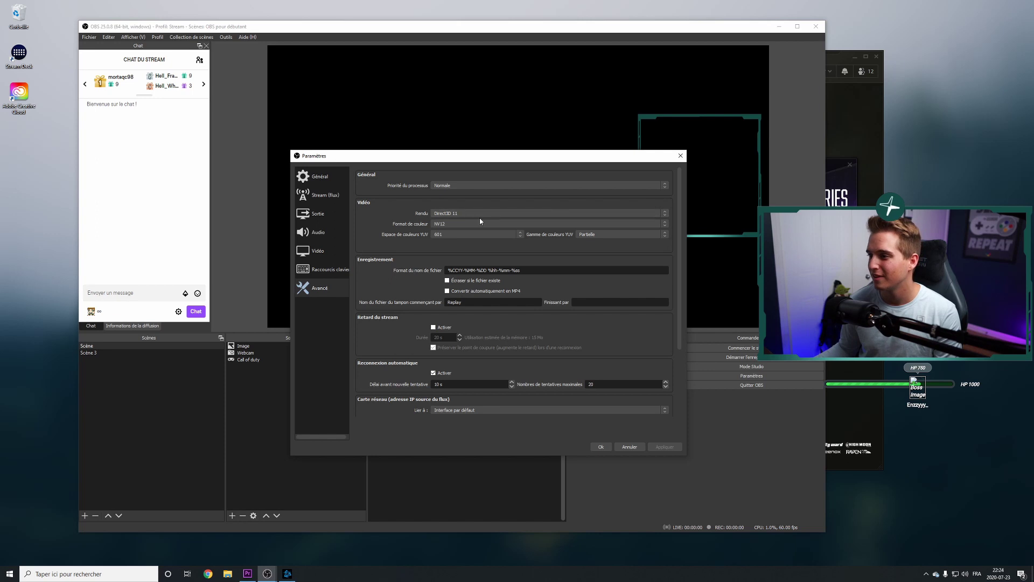
# Step: Try the stream delay with a longer duration, and finally disable it and confirm the settings
pyautogui.scroll(-1, 407, 268)
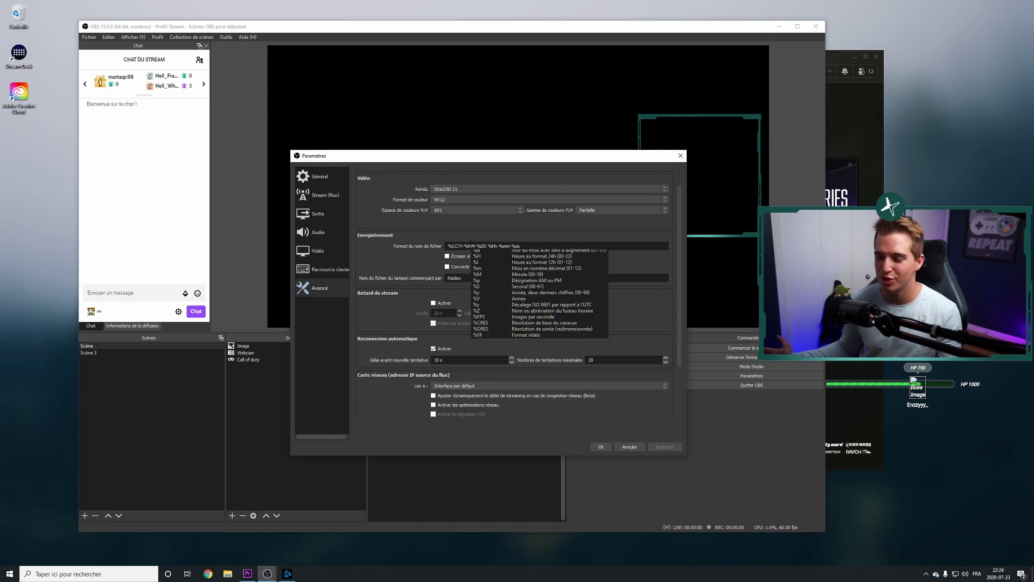
pyautogui.scroll(-2, 408, 249)
pyautogui.click(434, 256)
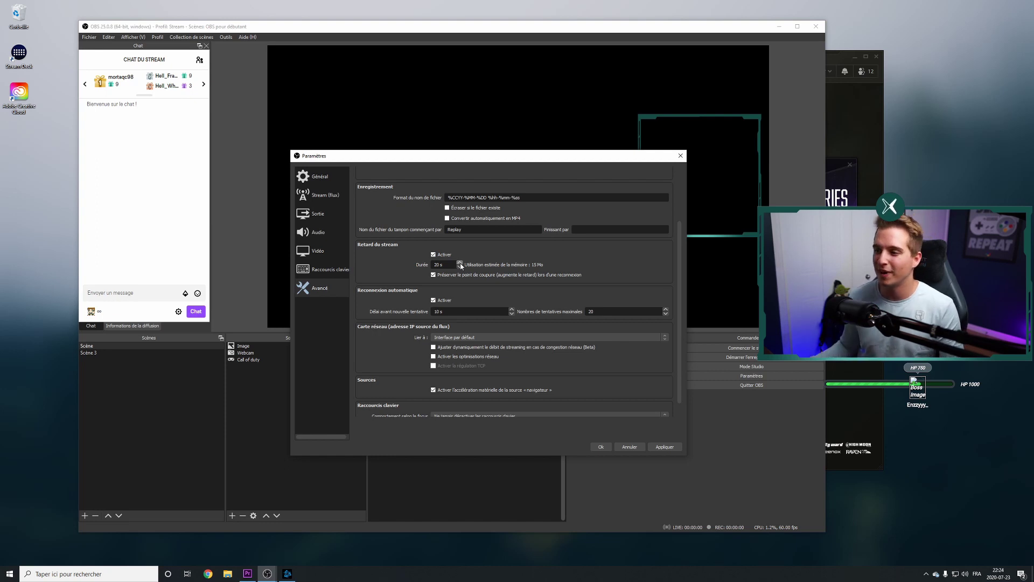
pyautogui.click(459, 262)
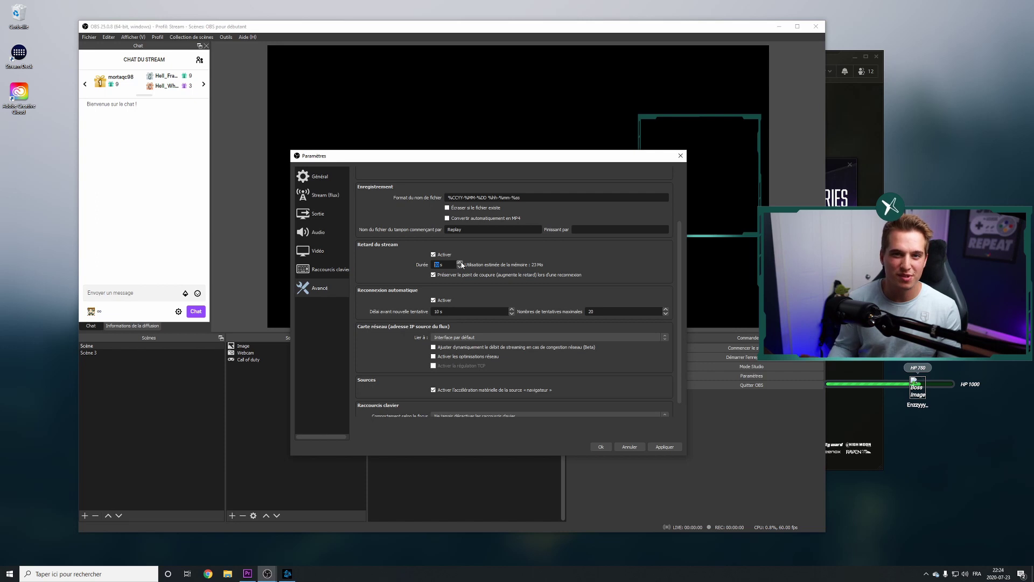
pyautogui.click(433, 255)
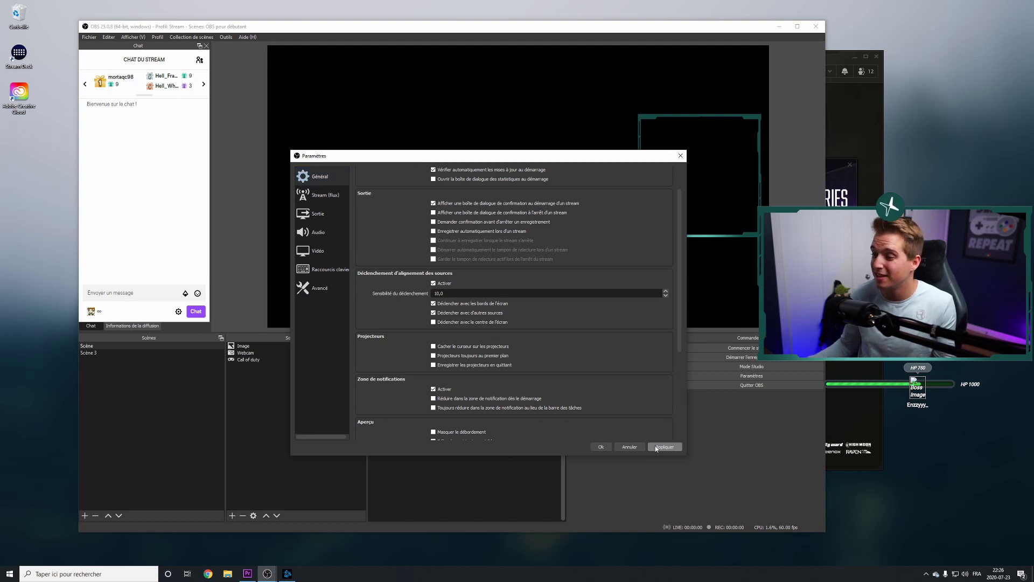
pyautogui.click(602, 447)
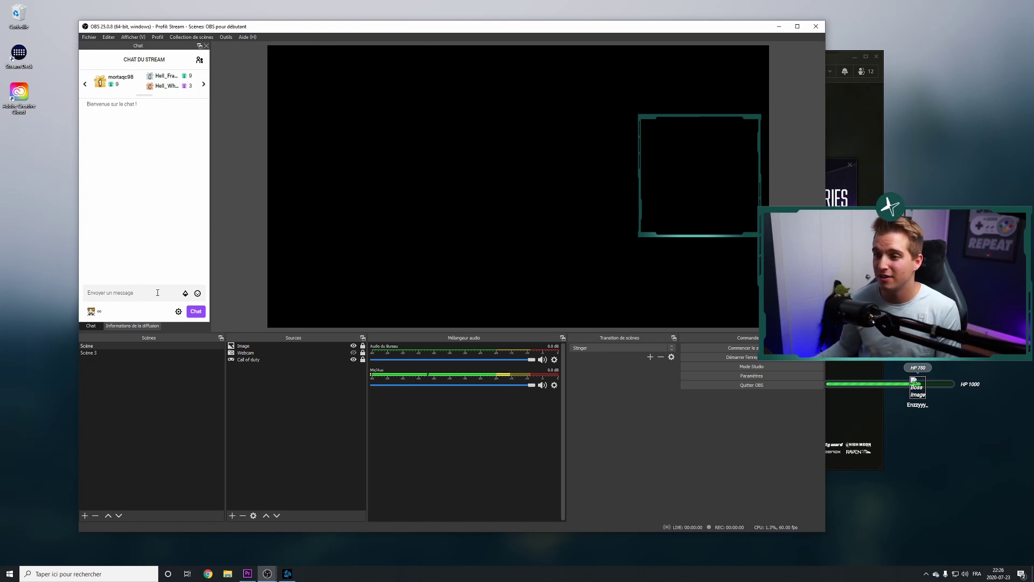
# Step: Open the stream information and select the live notification text to review it
pyautogui.click(127, 329)
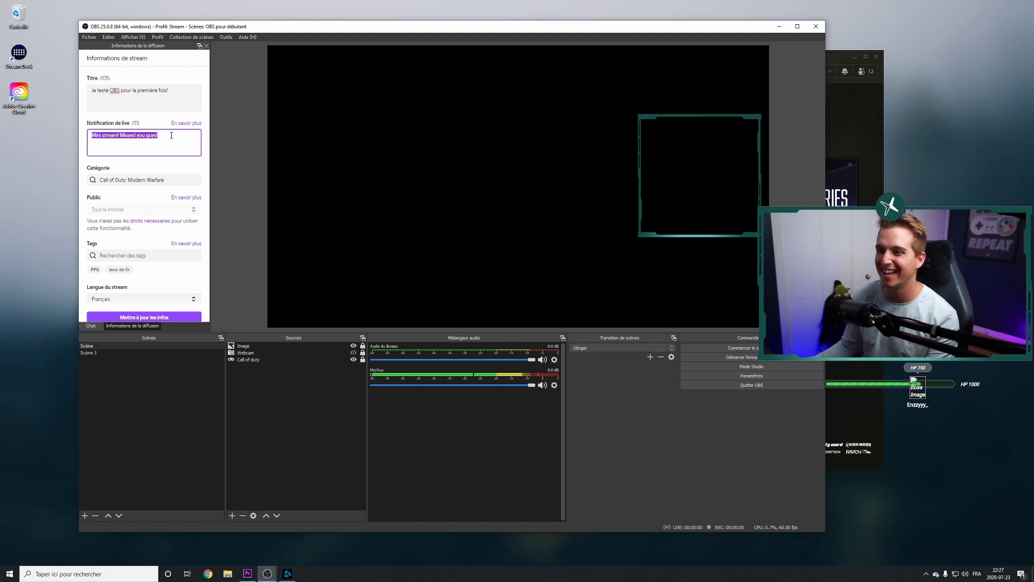
pyautogui.click(174, 135)
pyautogui.moveTo(174, 135); pyautogui.dragTo(93, 136)
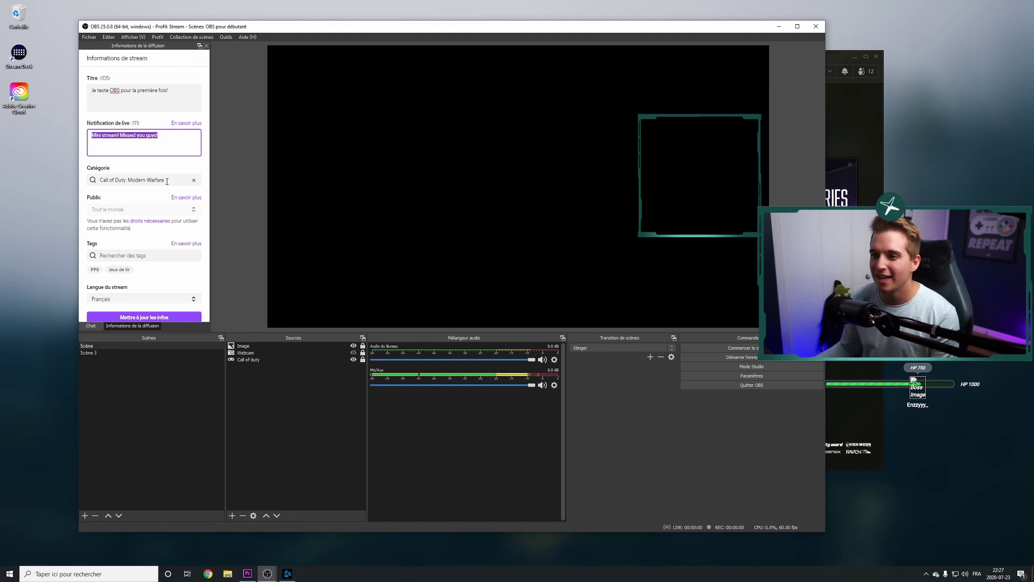
# Step: Set the stream category to Rust
pyautogui.click(152, 179)
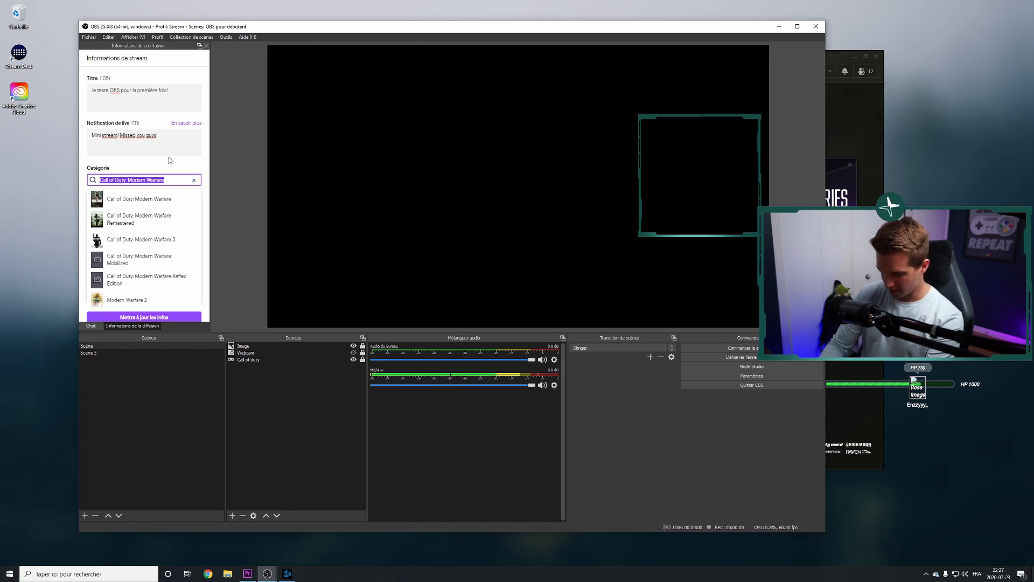
pyautogui.write('Rust')
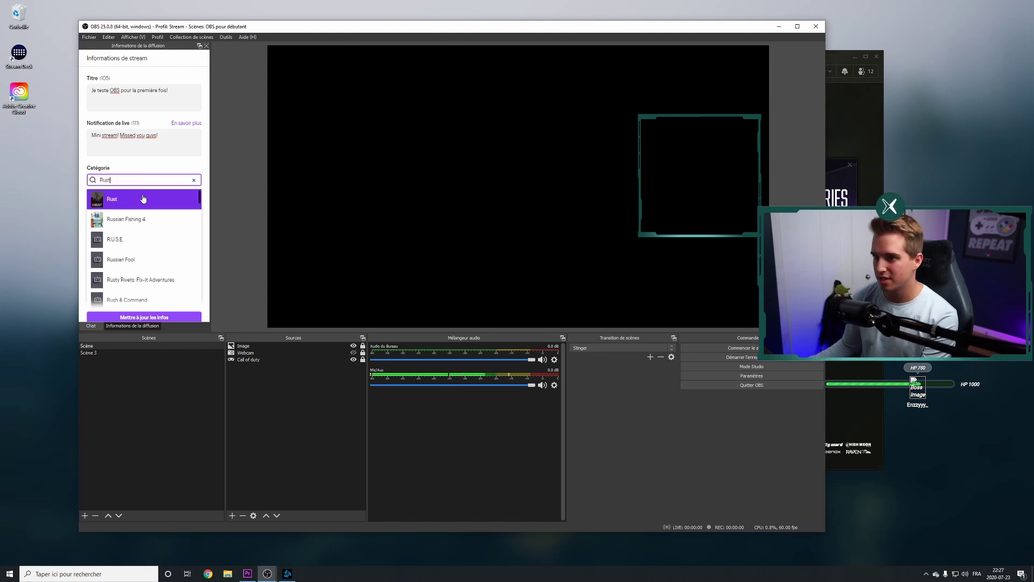
pyautogui.click(143, 199)
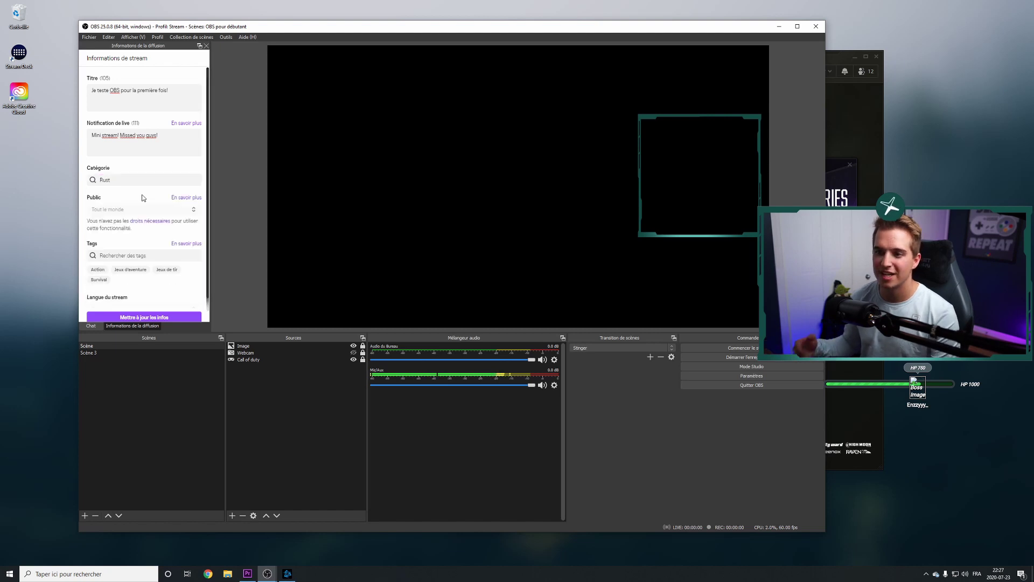
# Step: Examine the stream's tags and the tag search field
pyautogui.scroll(-1, 154, 219)
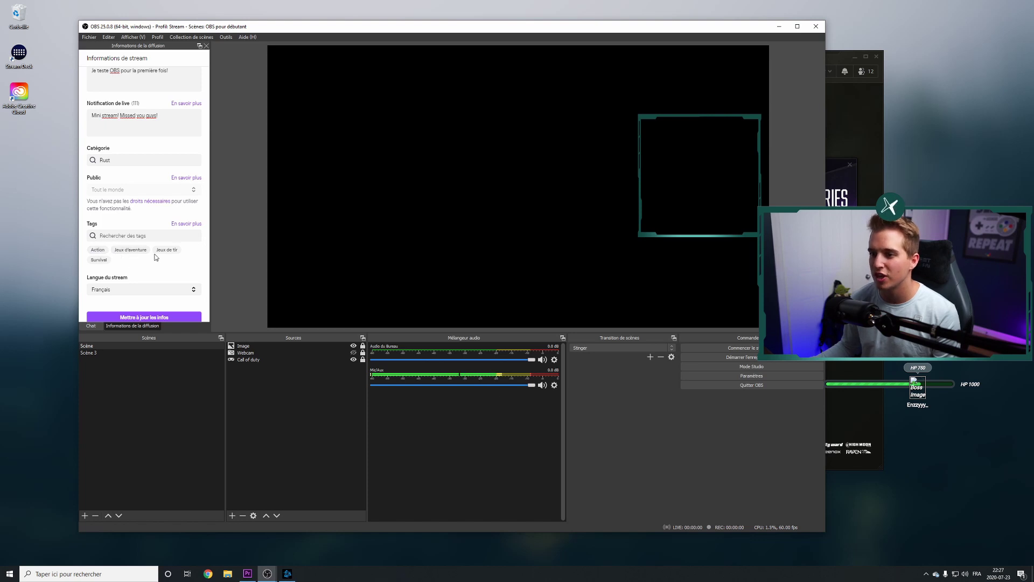
pyautogui.click(155, 235)
pyautogui.click(153, 225)
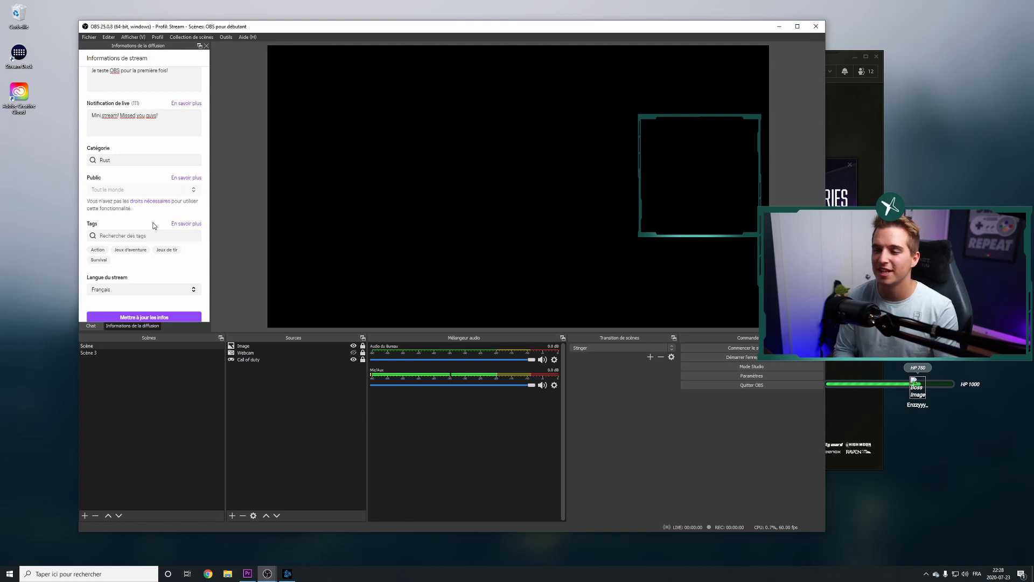
# Step: Keep Français as the stream language and submit the updated stream information
pyautogui.scroll(-1, 167, 258)
pyautogui.click(175, 279)
pyautogui.click(176, 279)
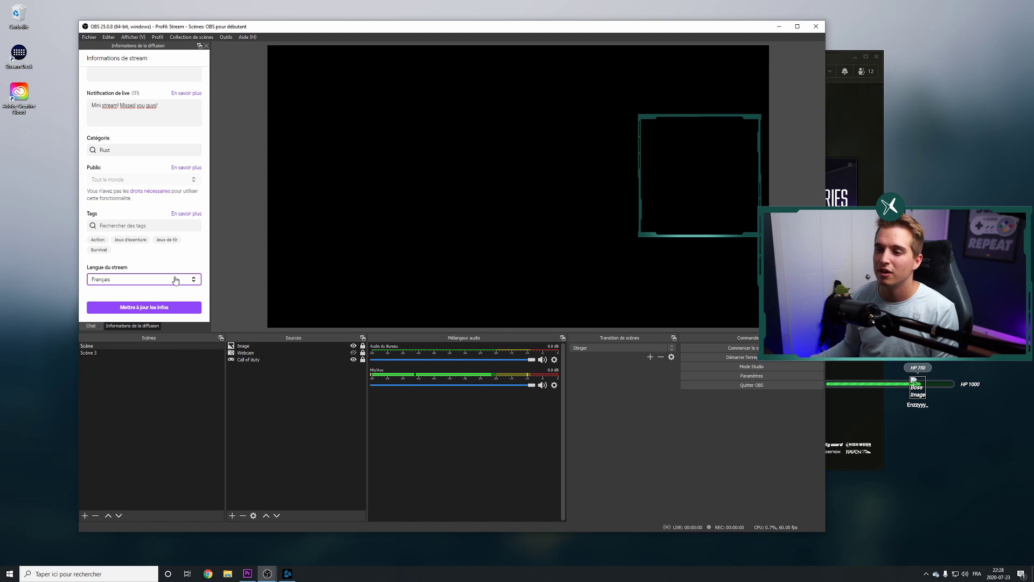
pyautogui.click(181, 309)
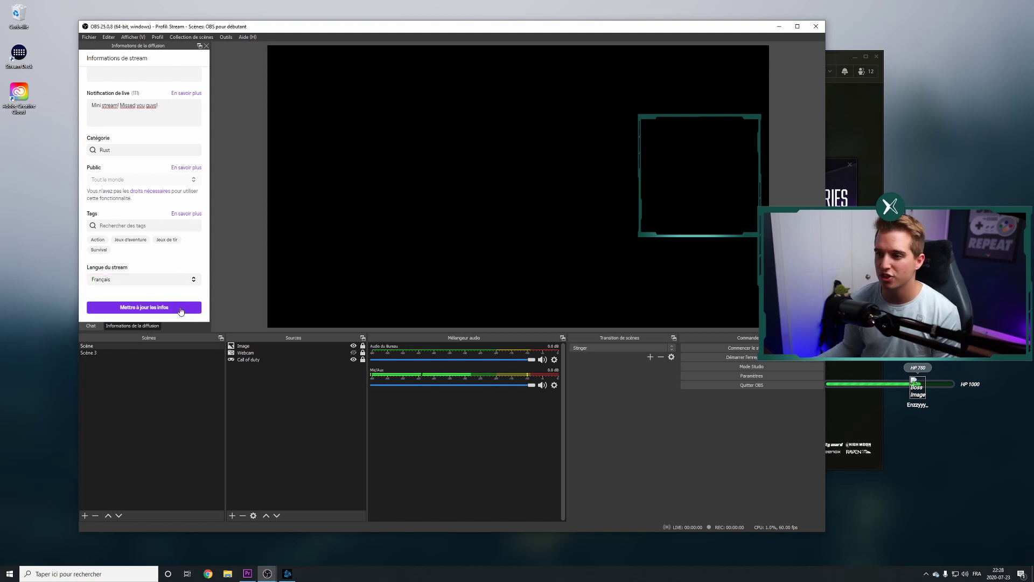
pyautogui.click(181, 309)
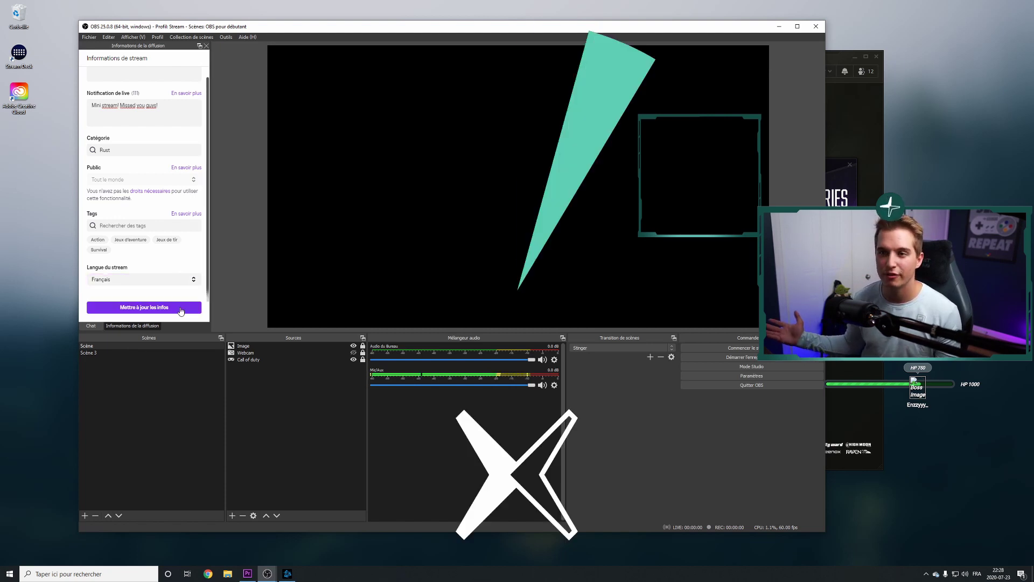